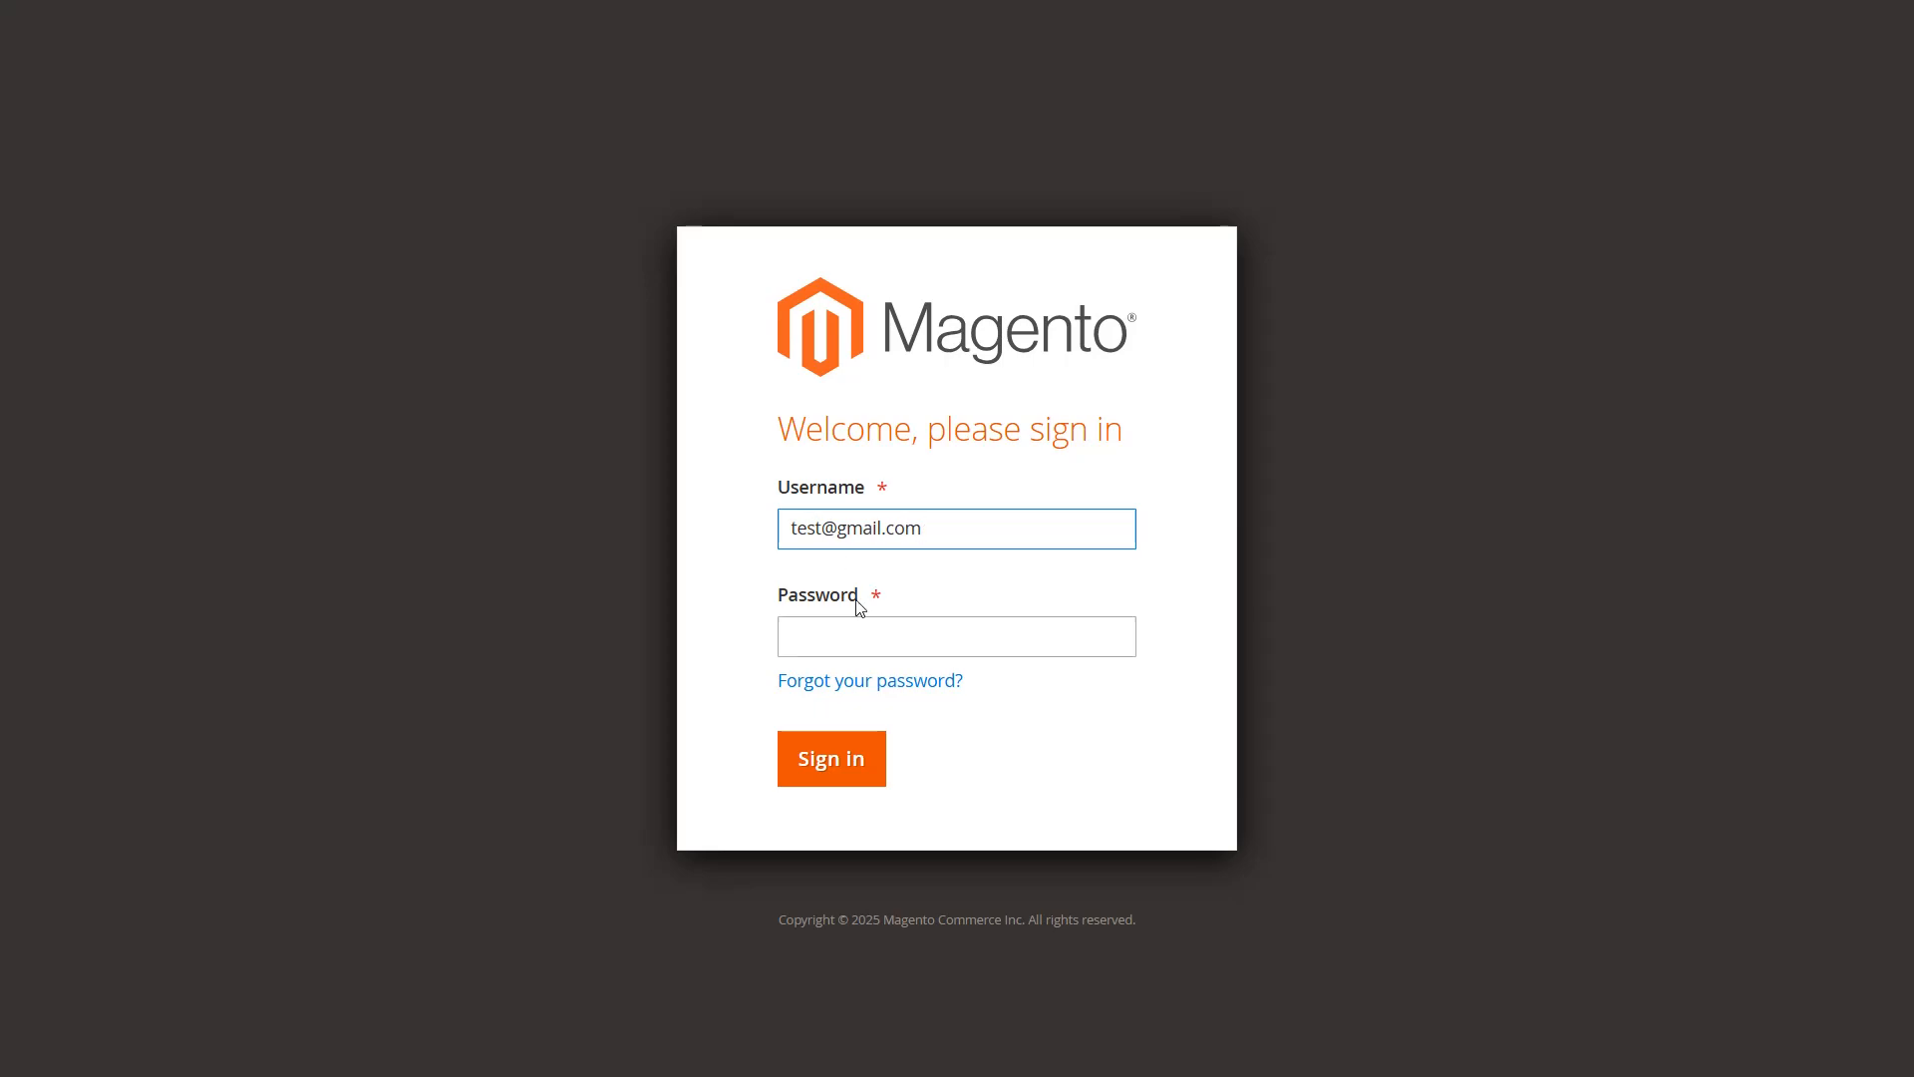
Enter the admin password on the Magento login form and sign in to the backend
click(856, 630)
text(************)
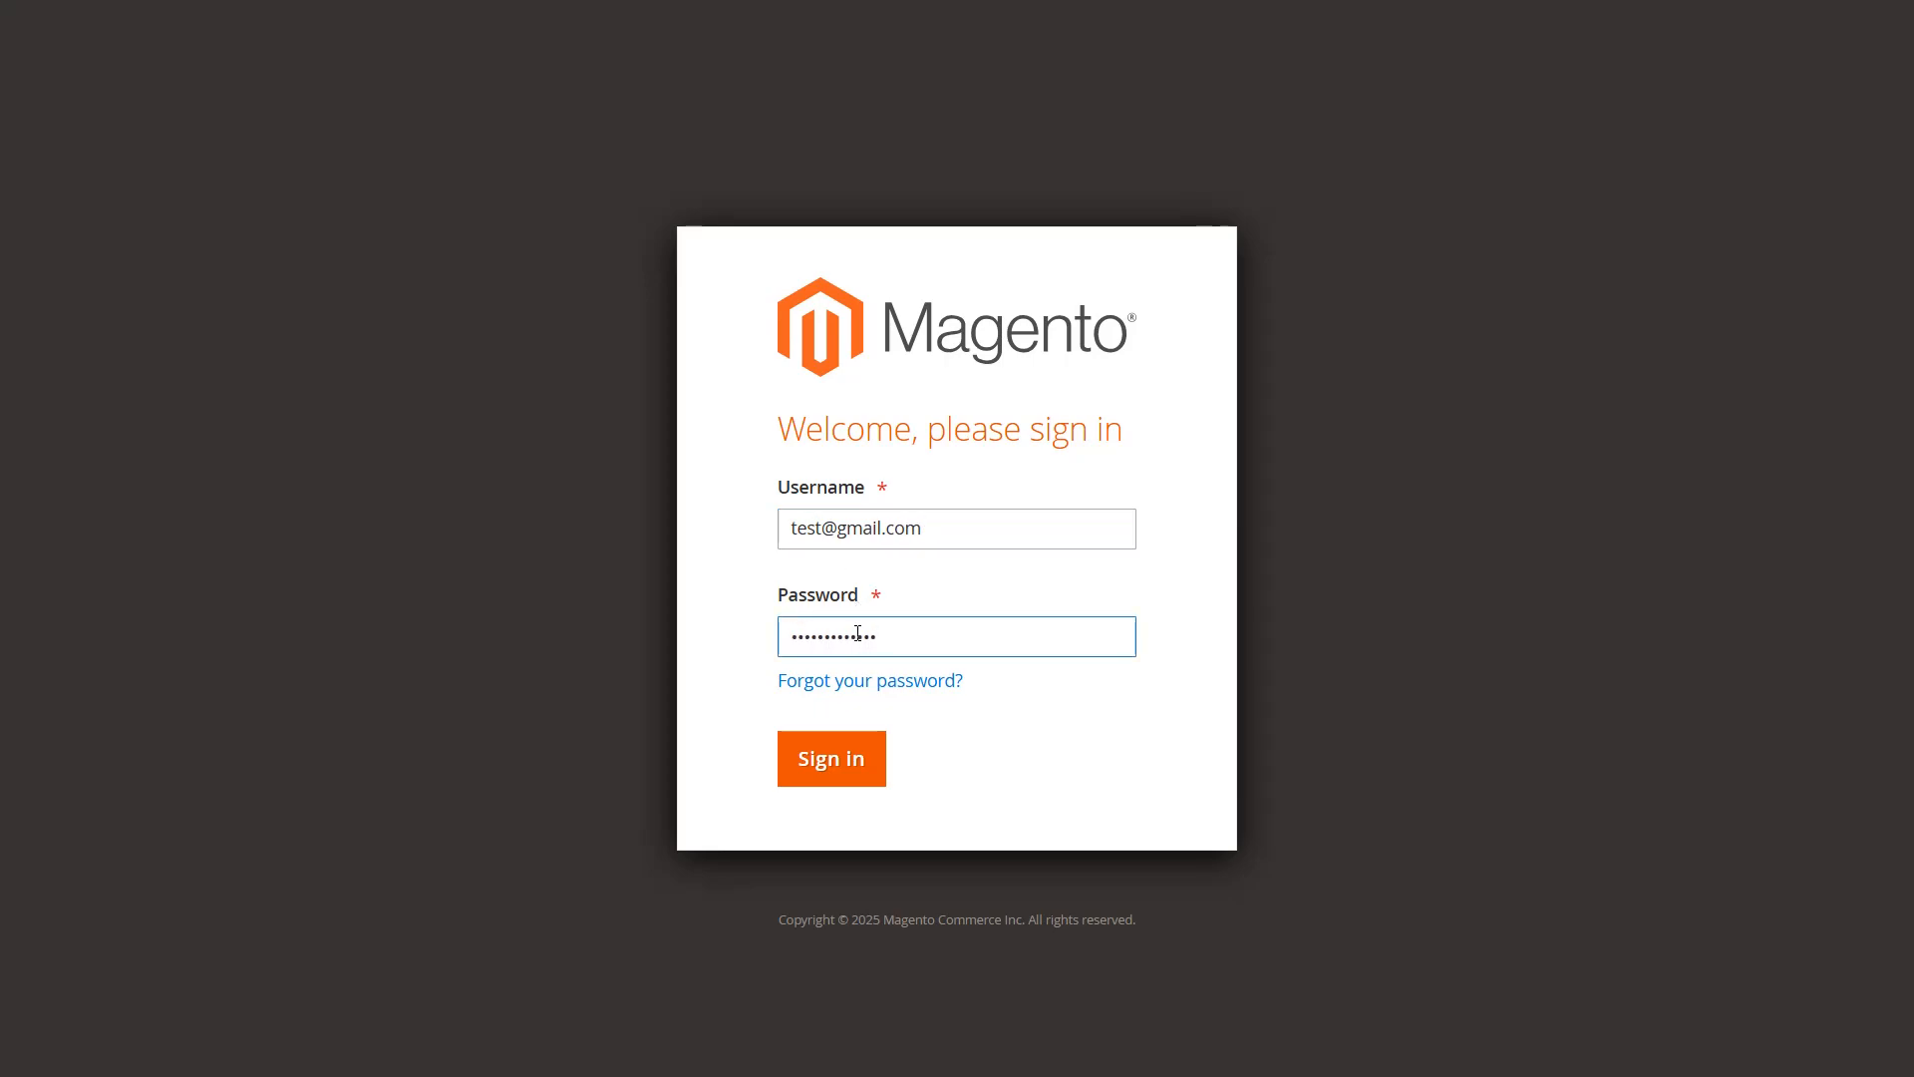
click(845, 755)
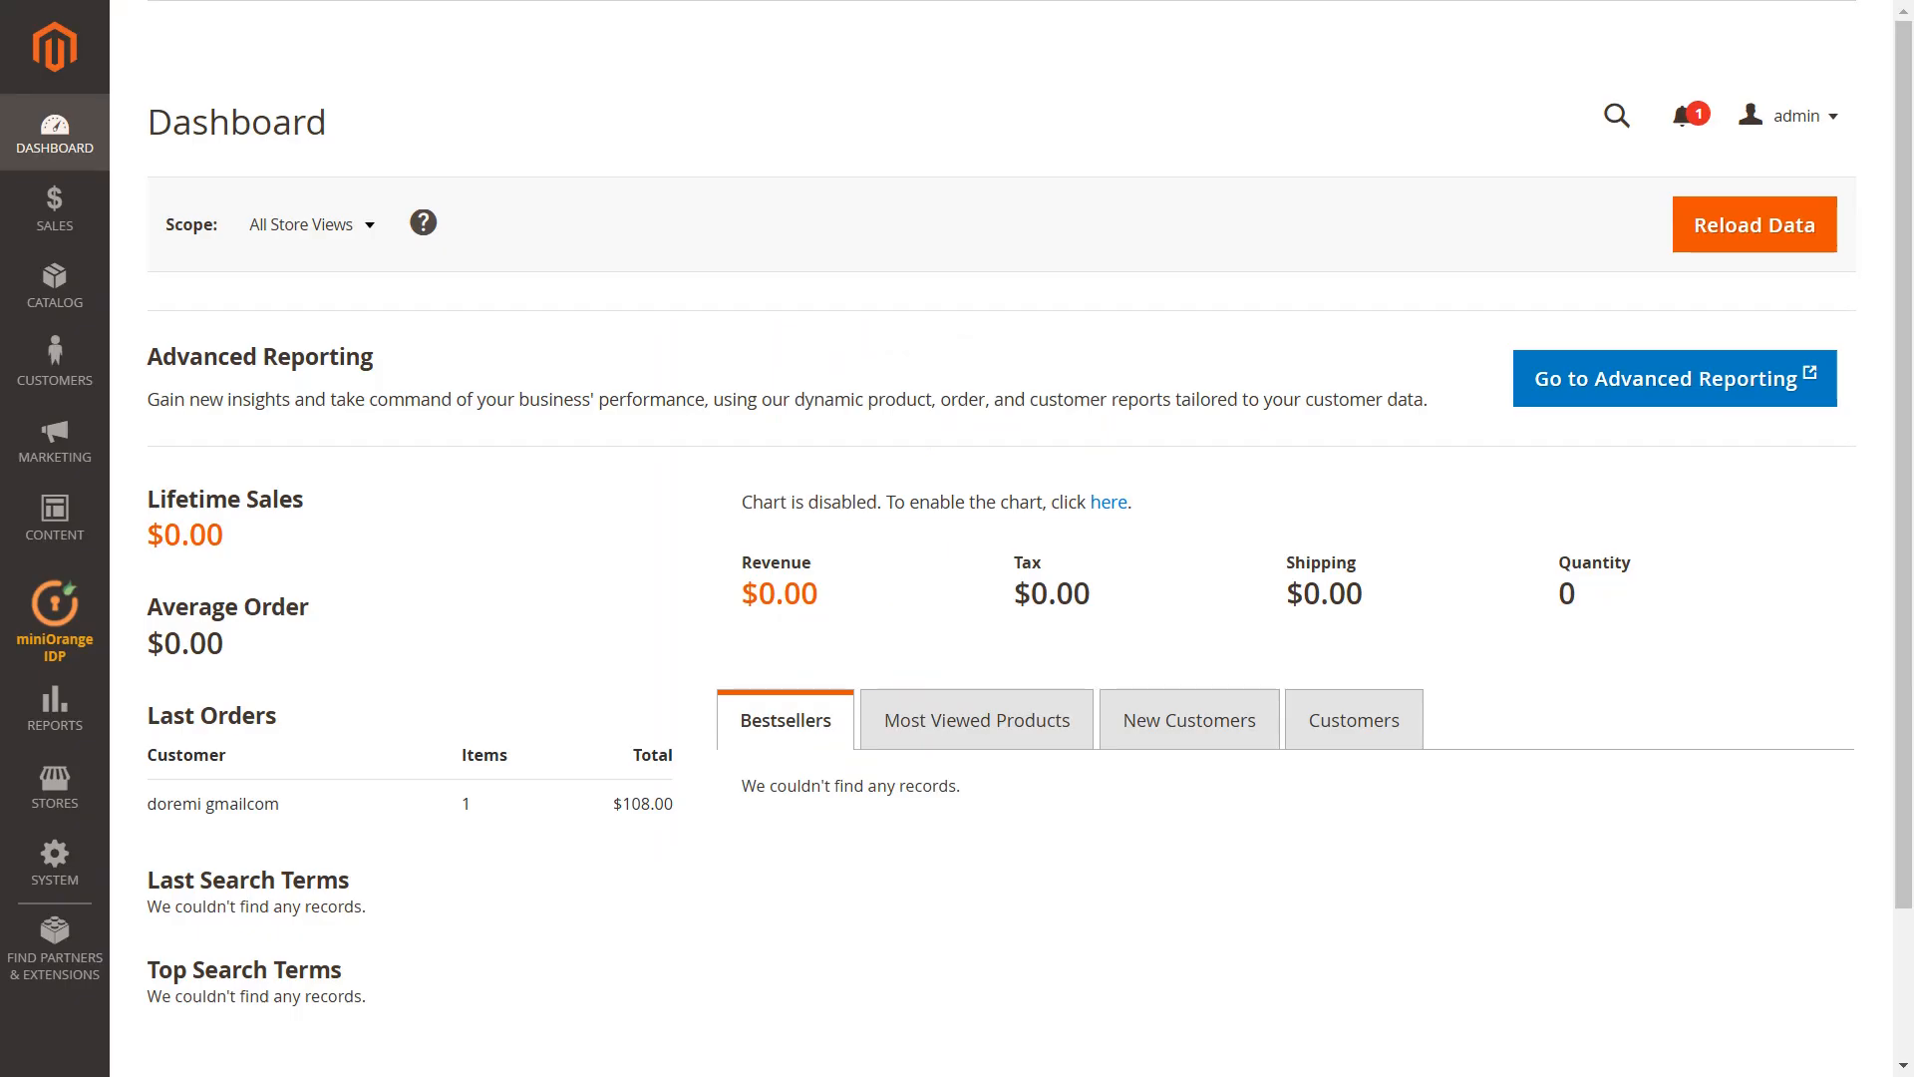
Log into the miniOrange account on the IDP Account page using the account e-mail and password
click(84, 634)
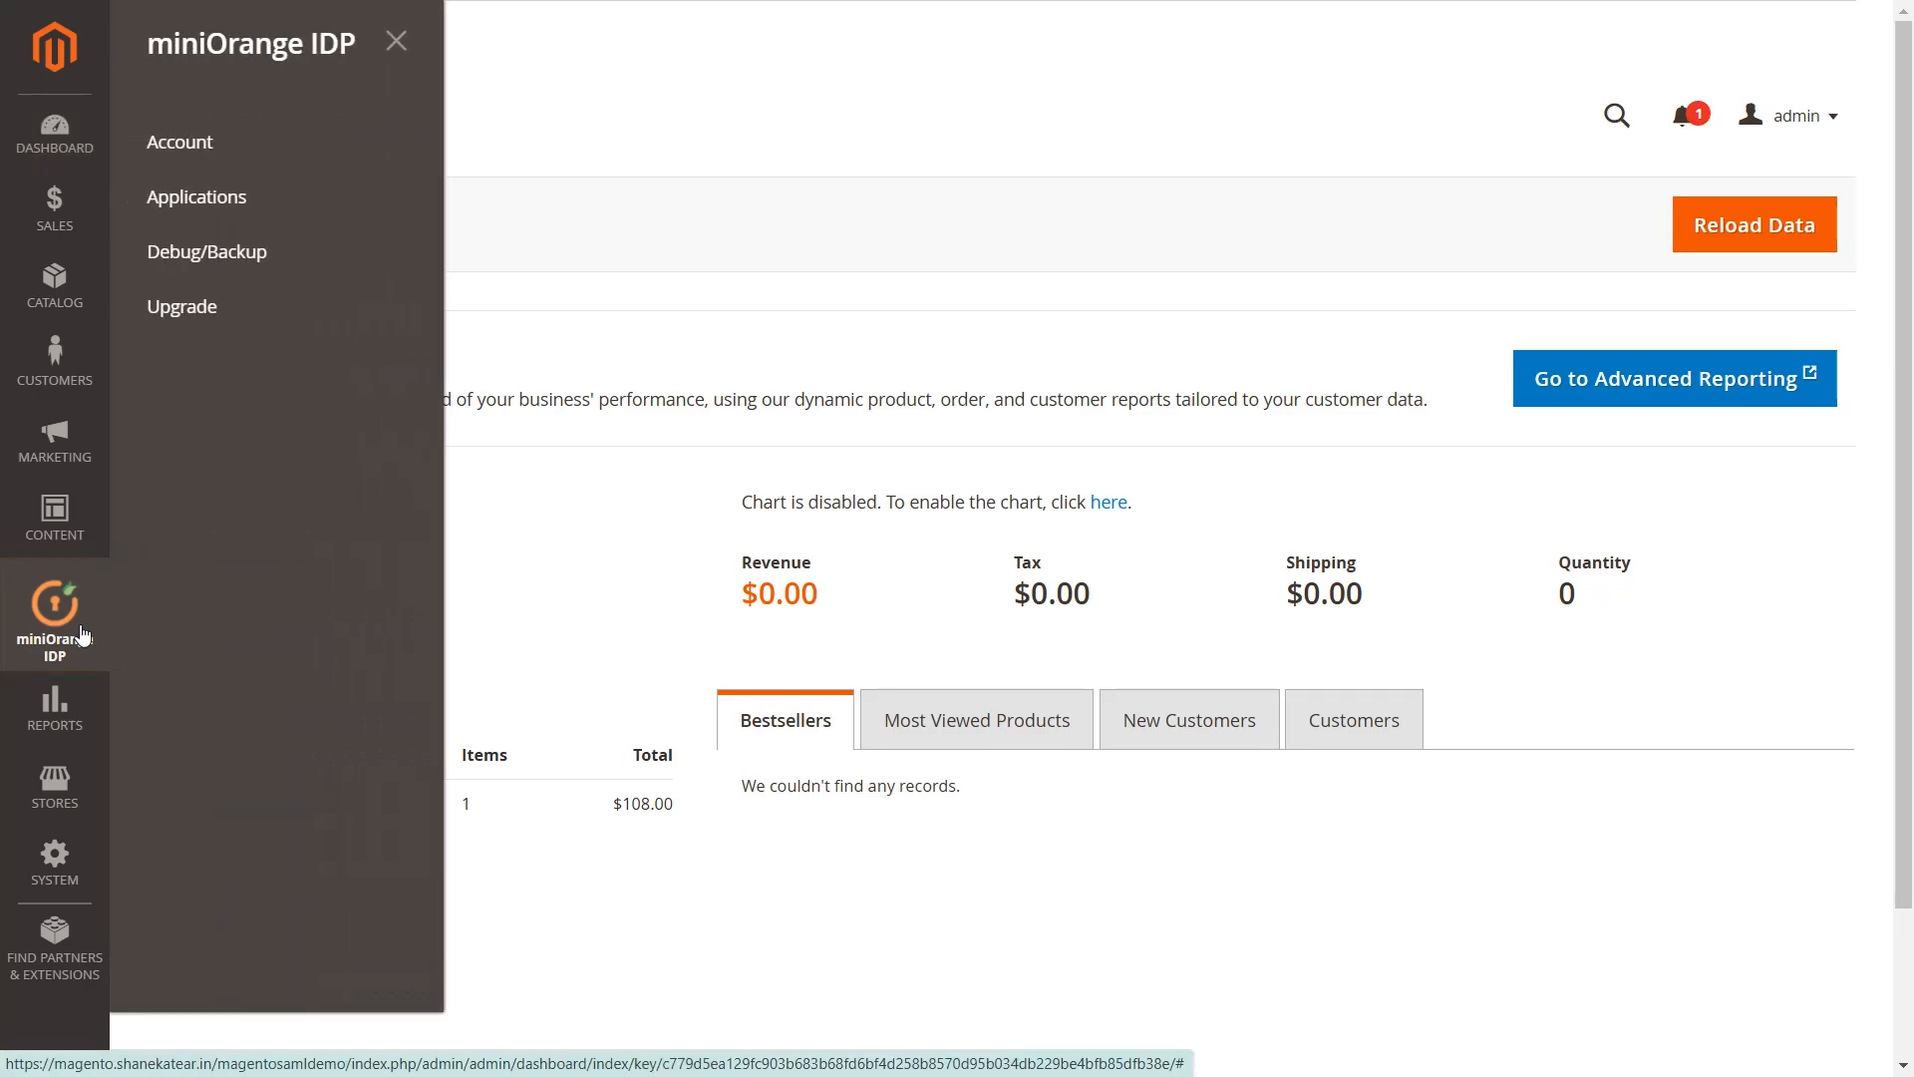
click(172, 145)
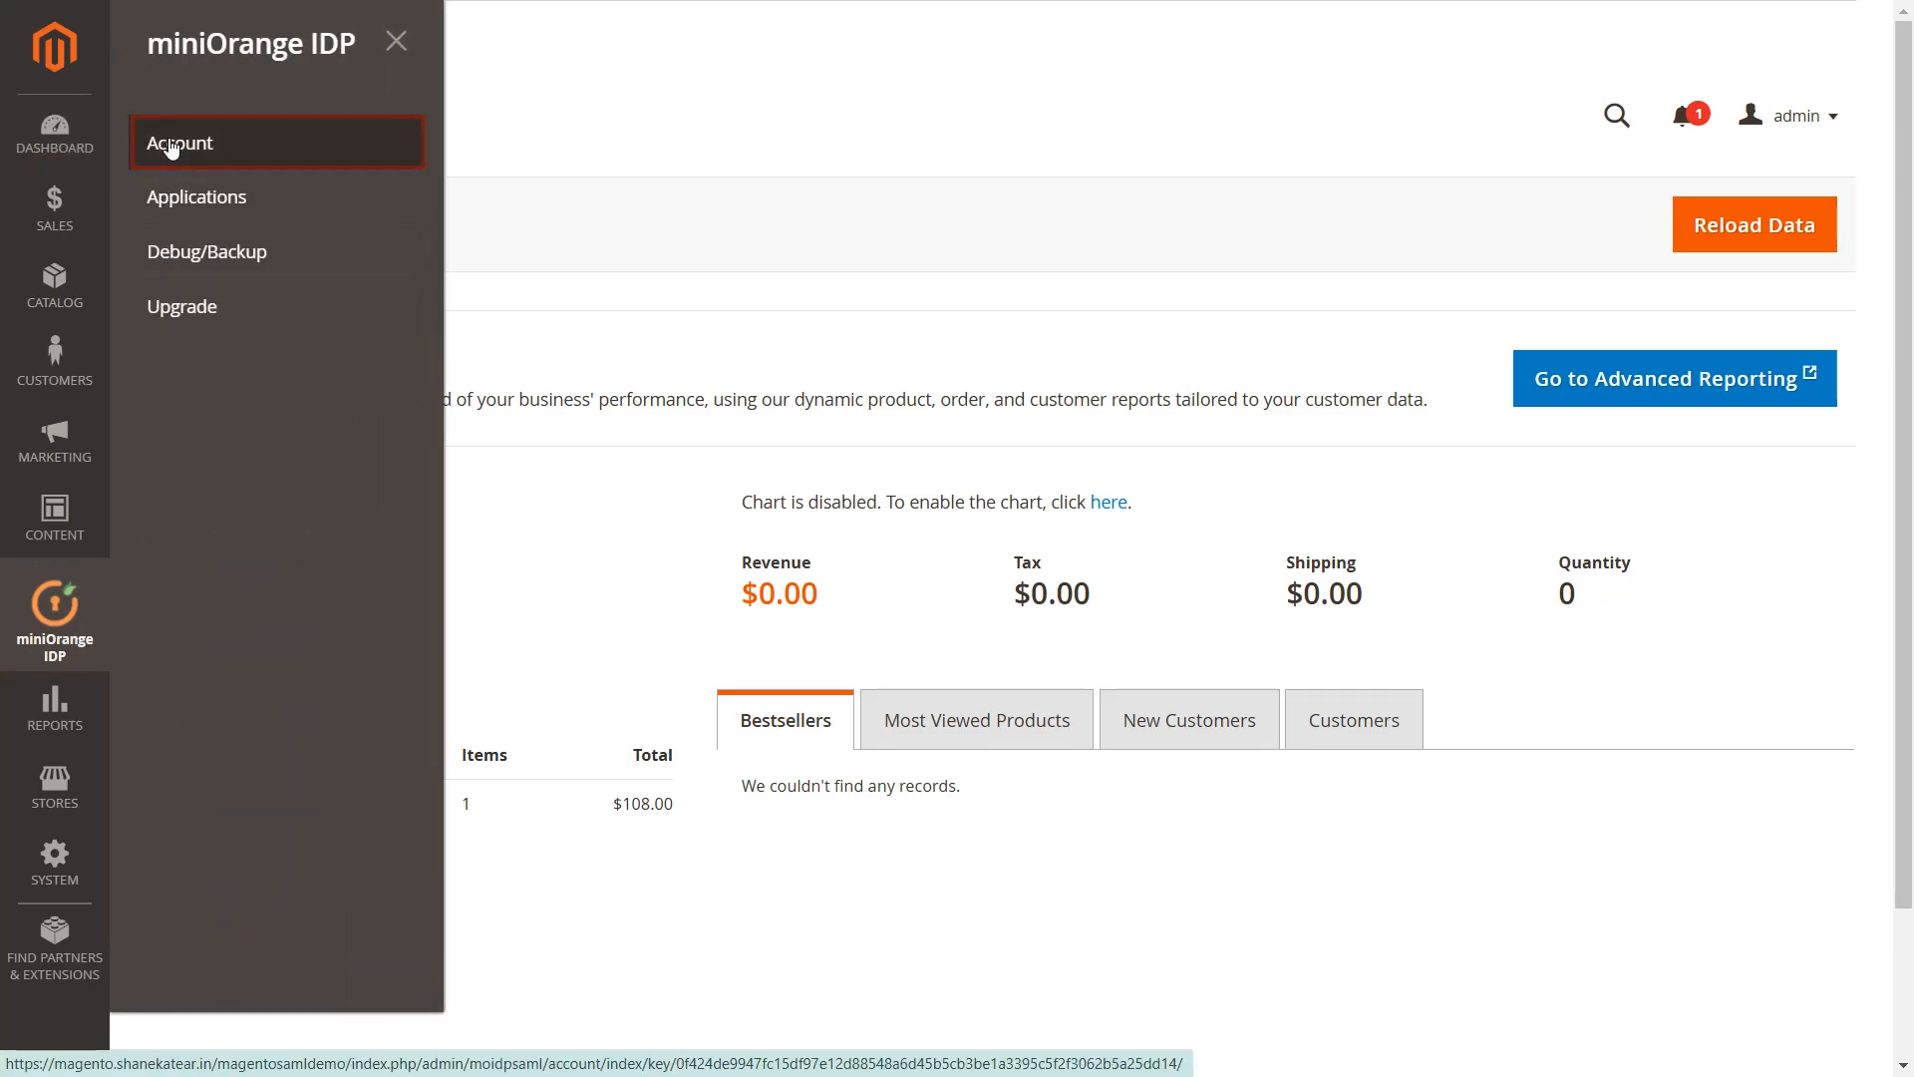
click(414, 442)
text(test@gmail.com)
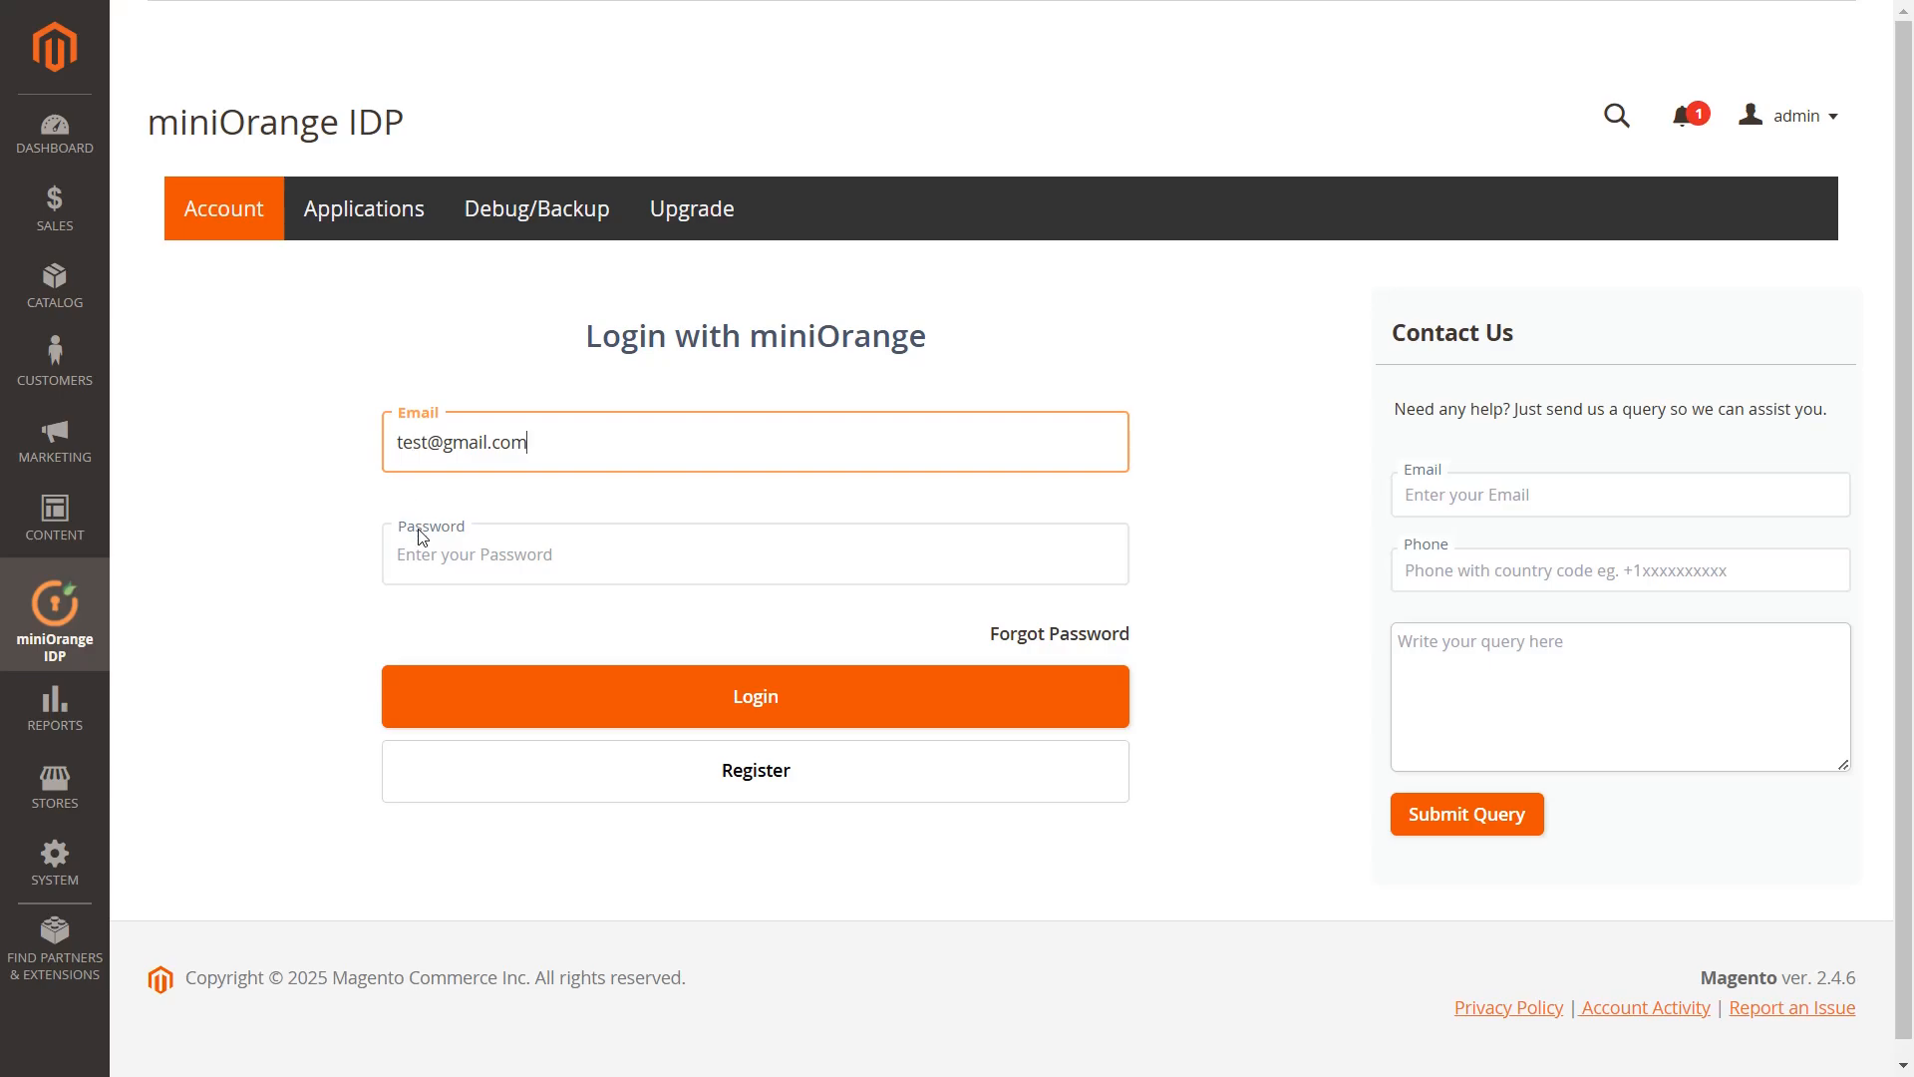
click(425, 560)
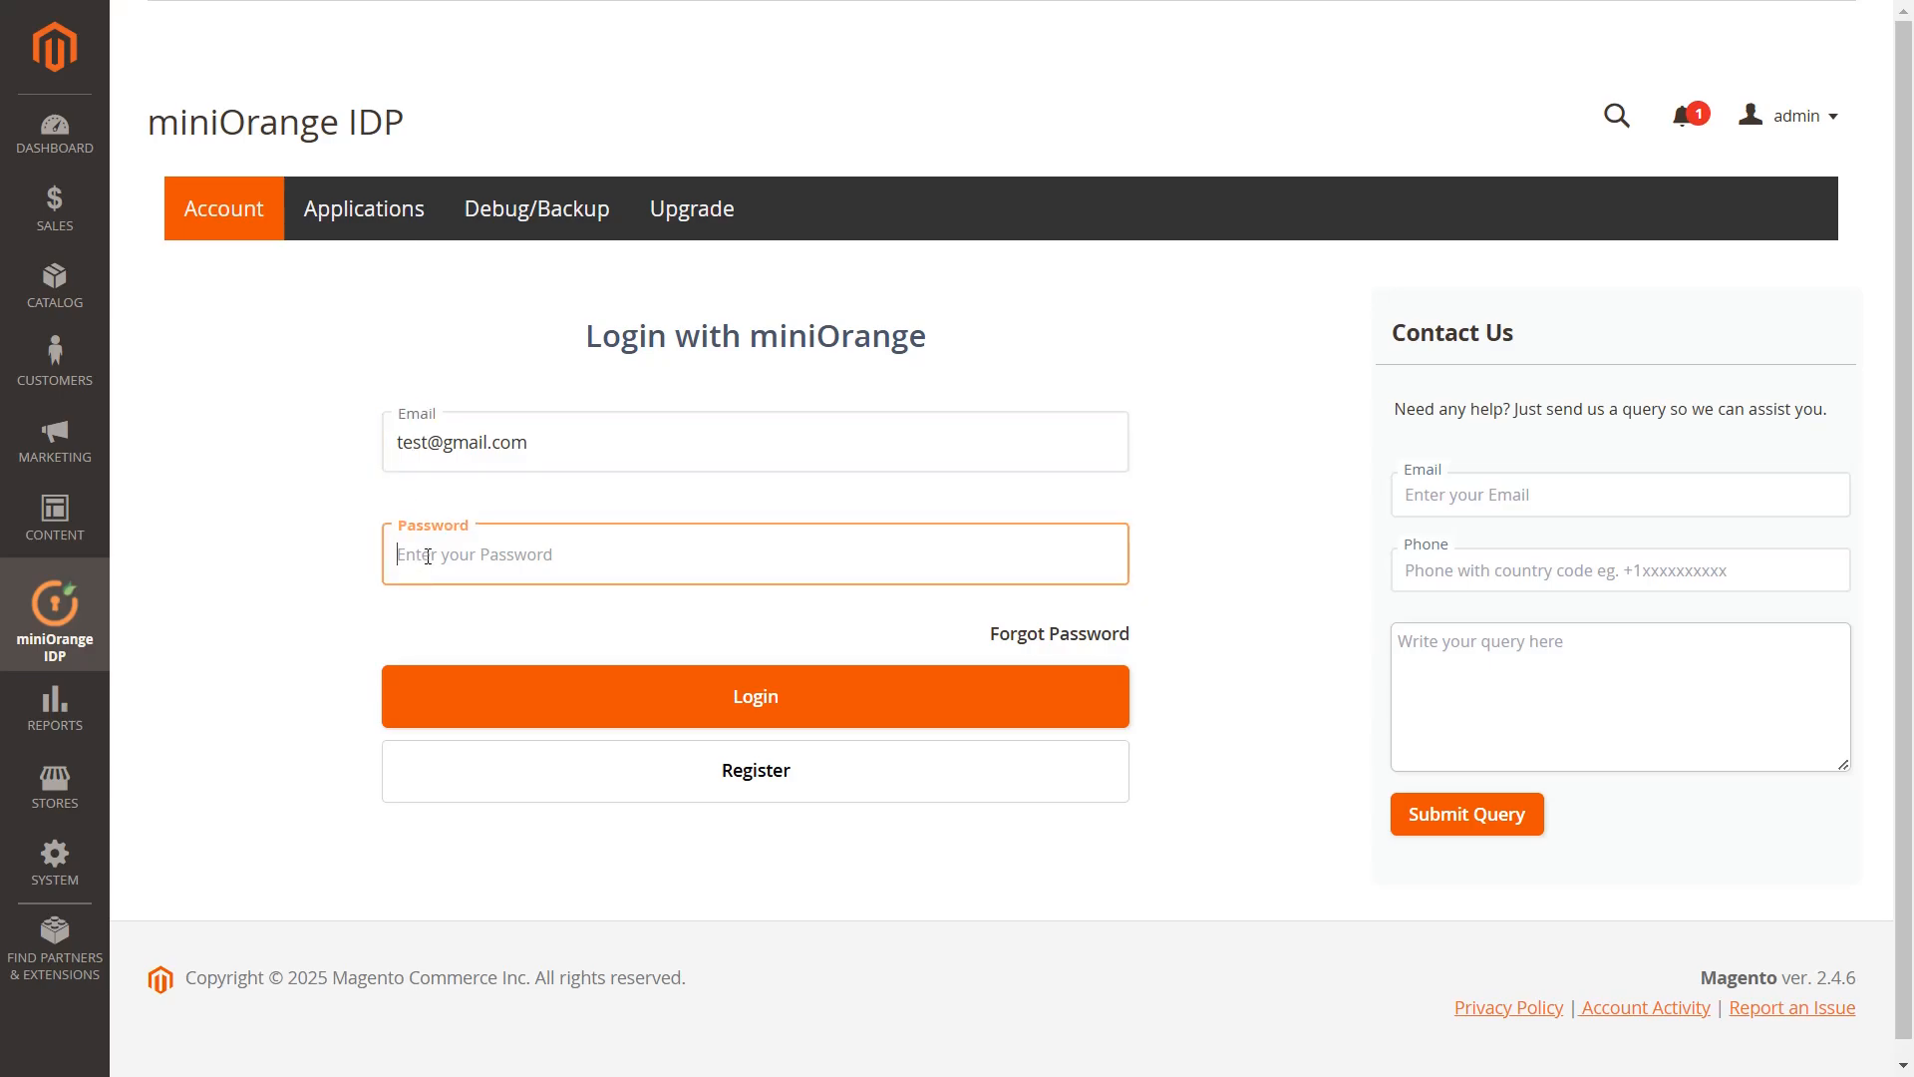
text(Password@12345678)
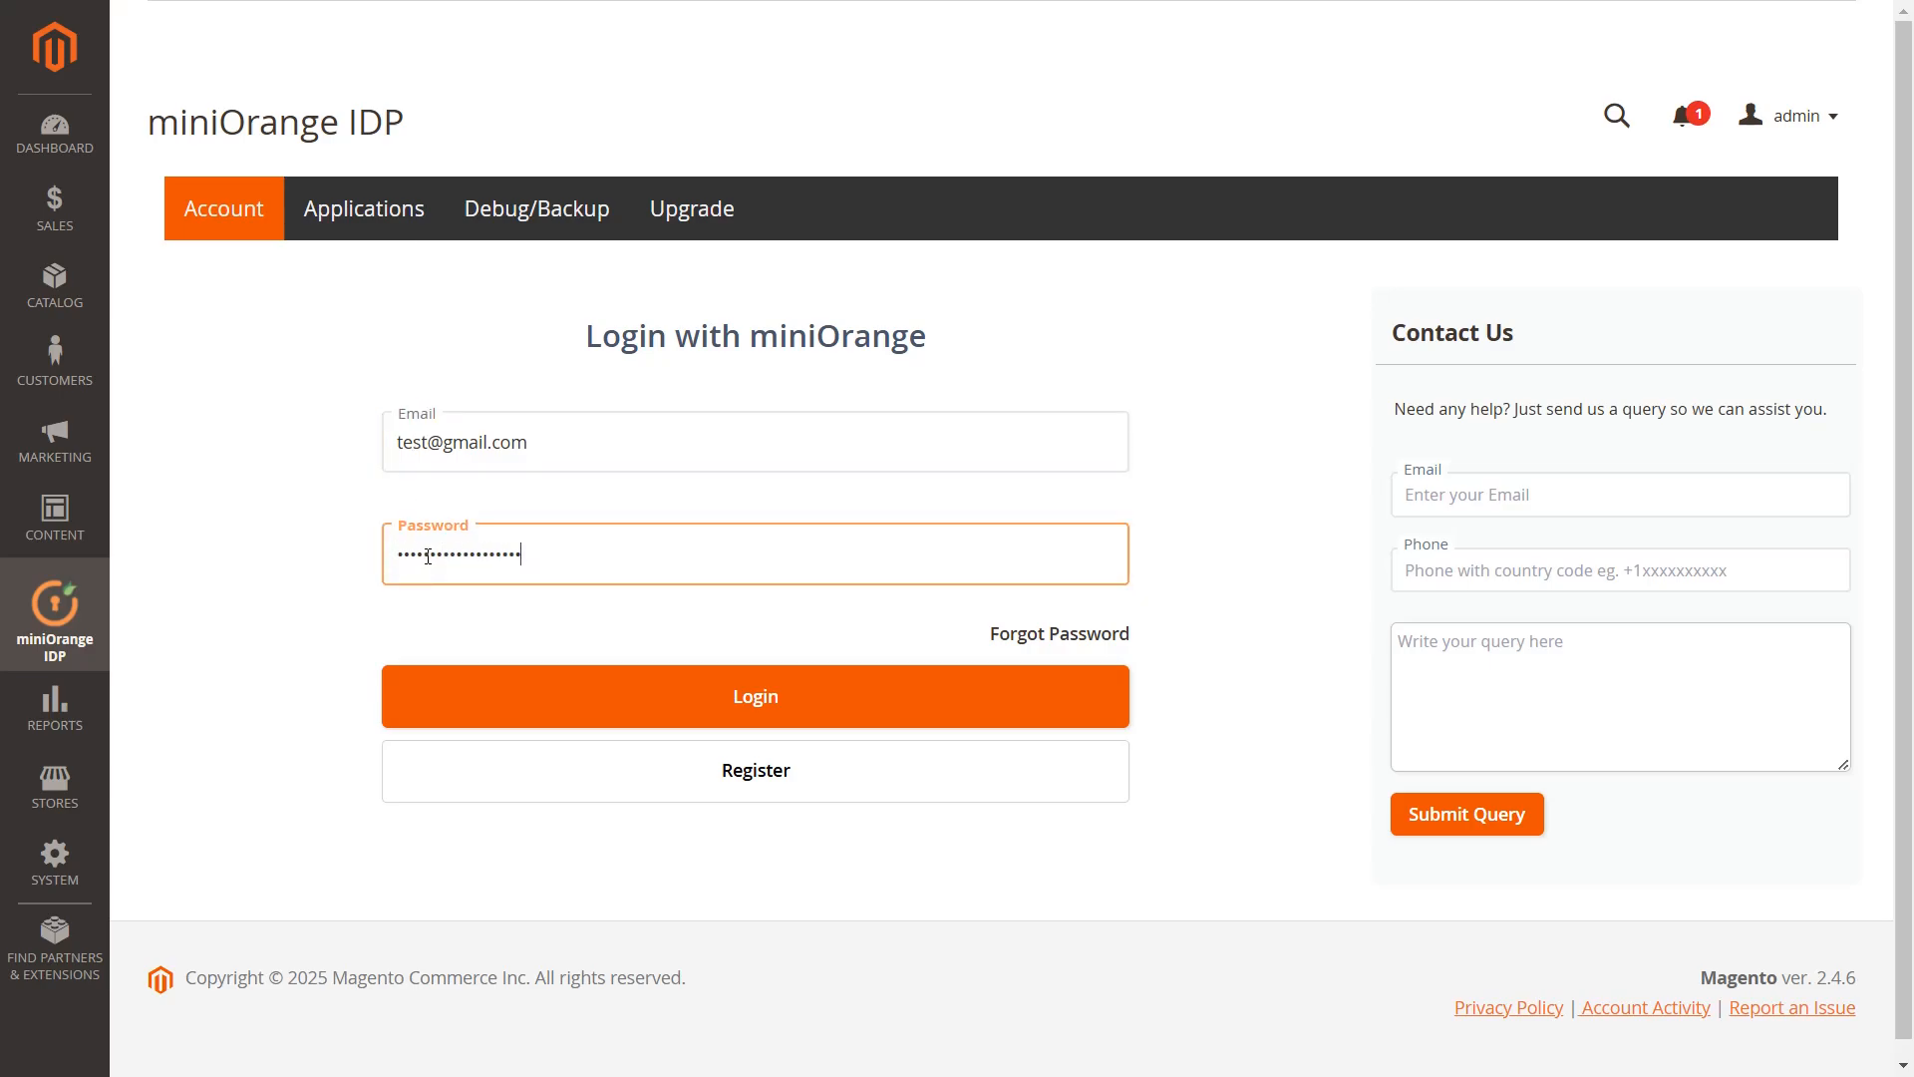
click(758, 710)
click(302, 569)
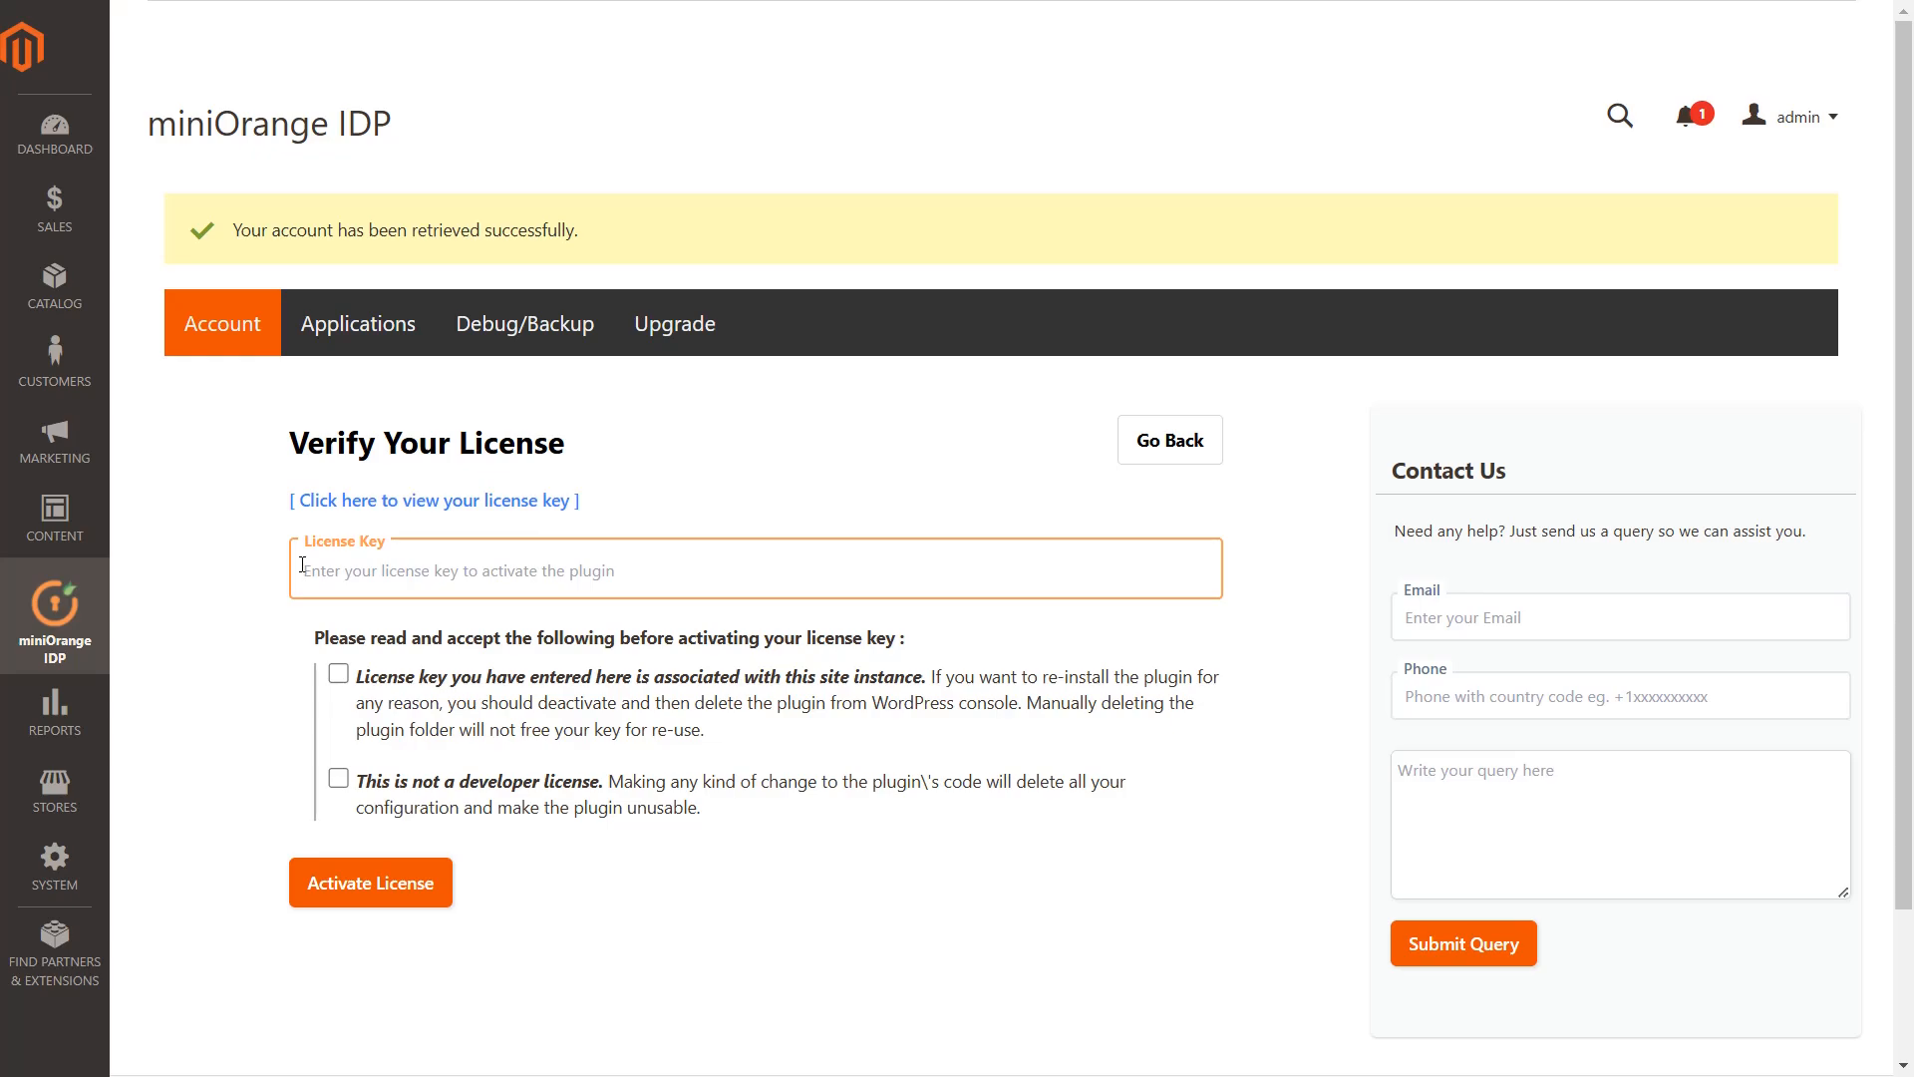
Sign in to the Xecurify portal with the account credentials and select the license key to copy
click(366, 506)
text(test@gmail.com)
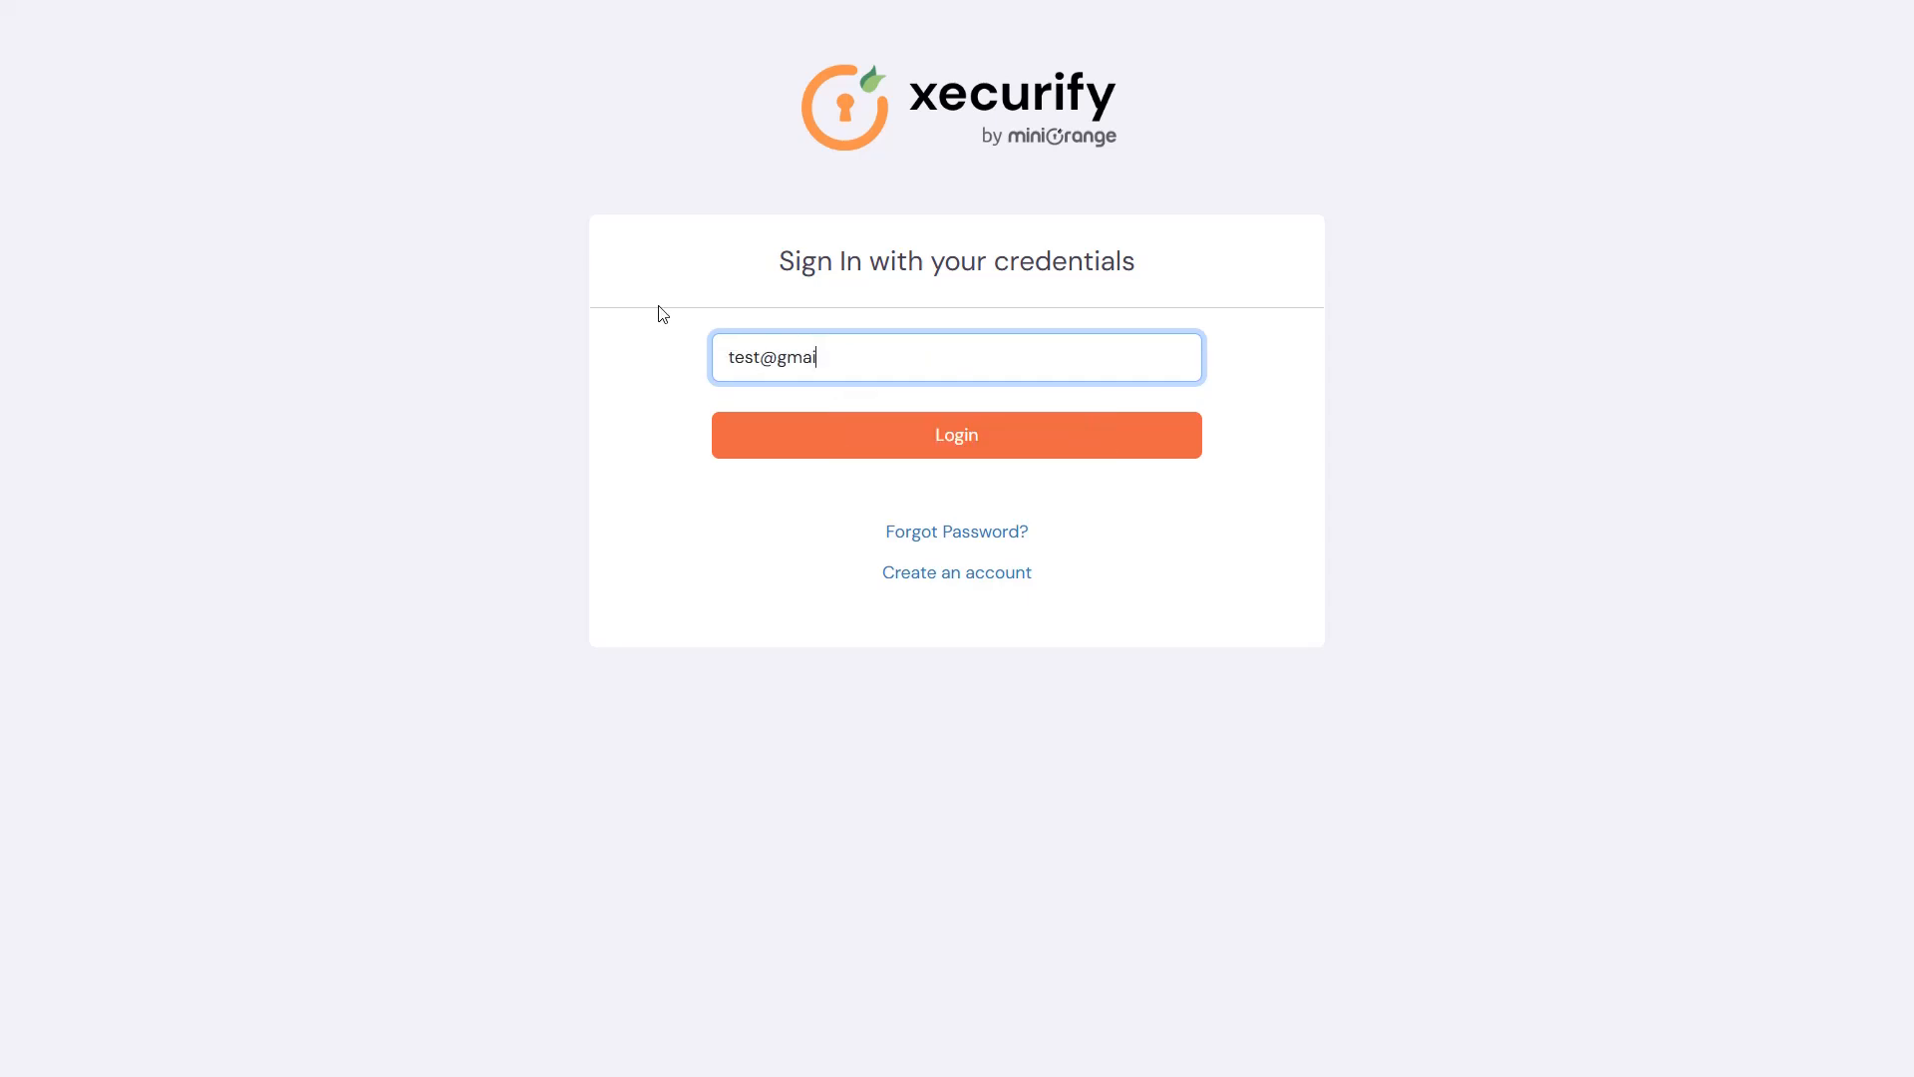
click(959, 435)
key(ctrl+v)
click(943, 505)
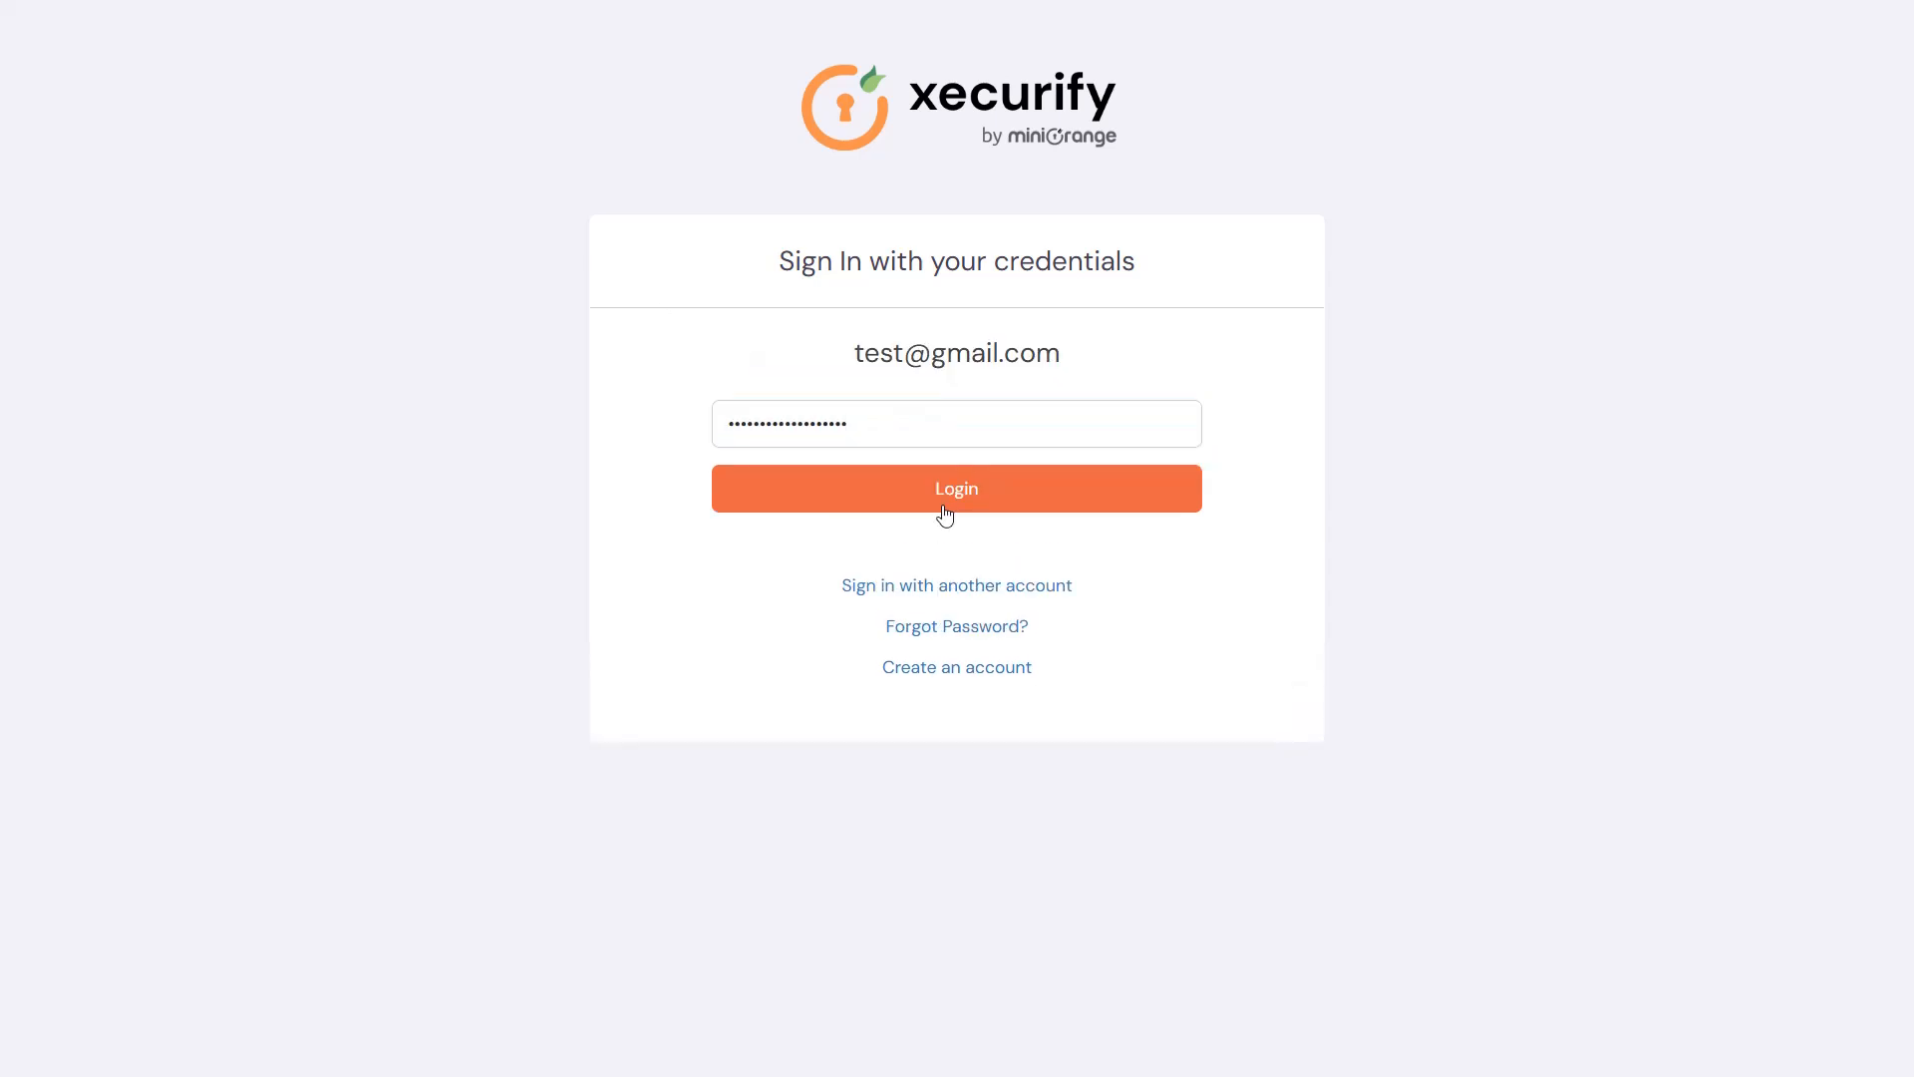
drag(631, 557, 479, 564)
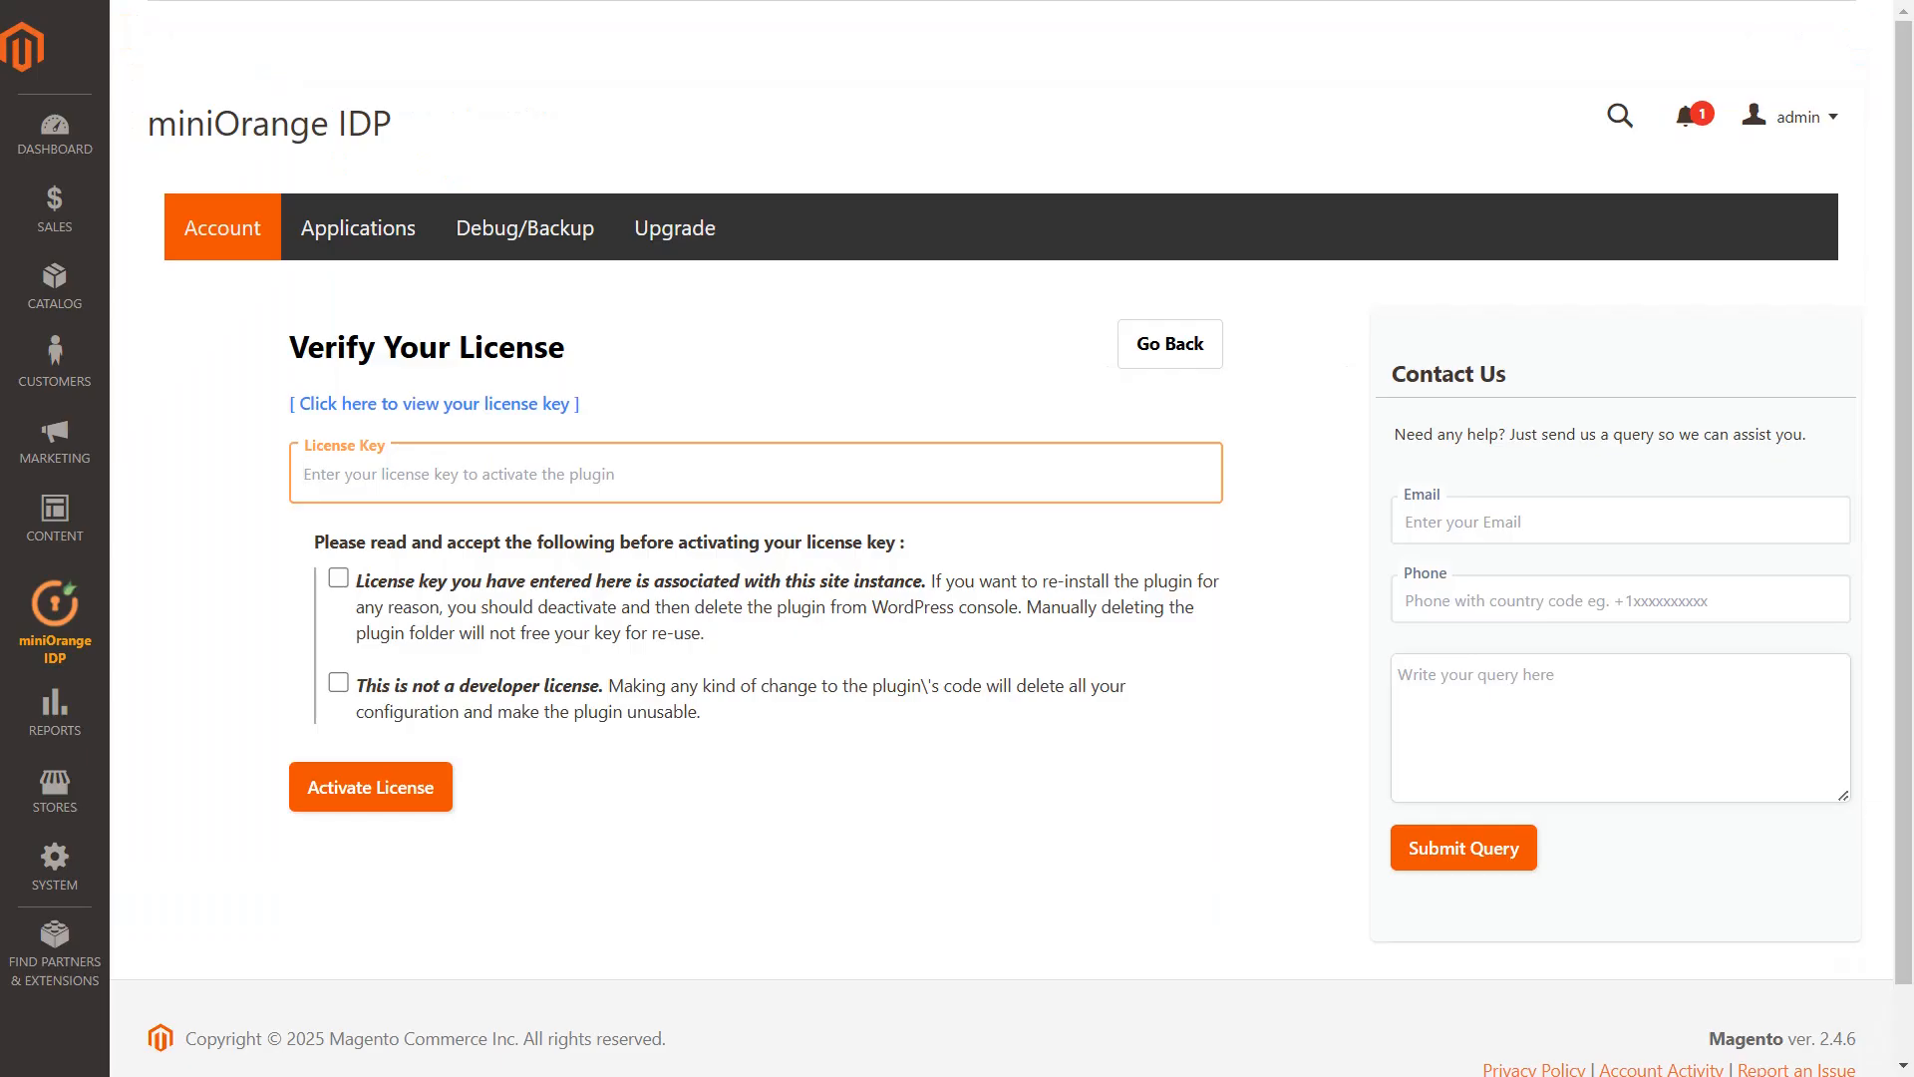
Paste the license key, accept both license conditions, and activate the miniOrange IDP license
key(ctrl+v)
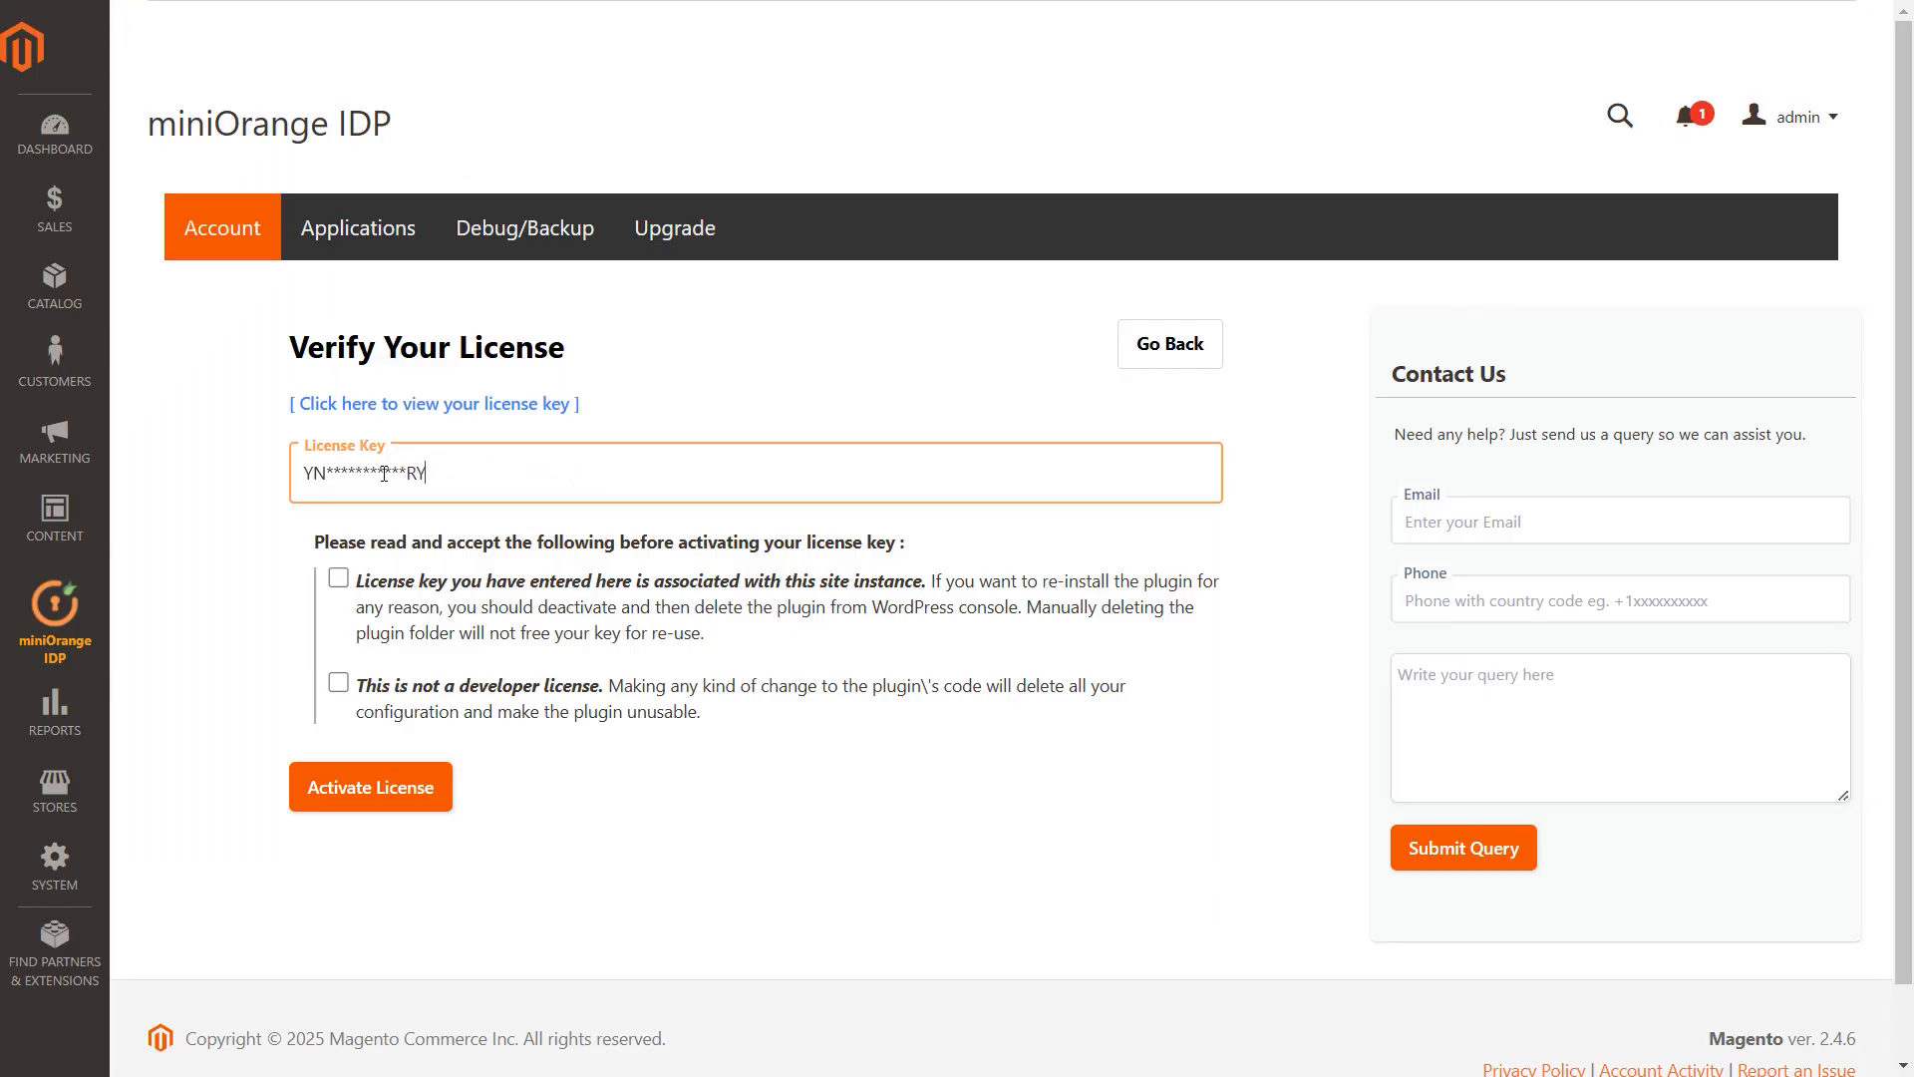
click(340, 581)
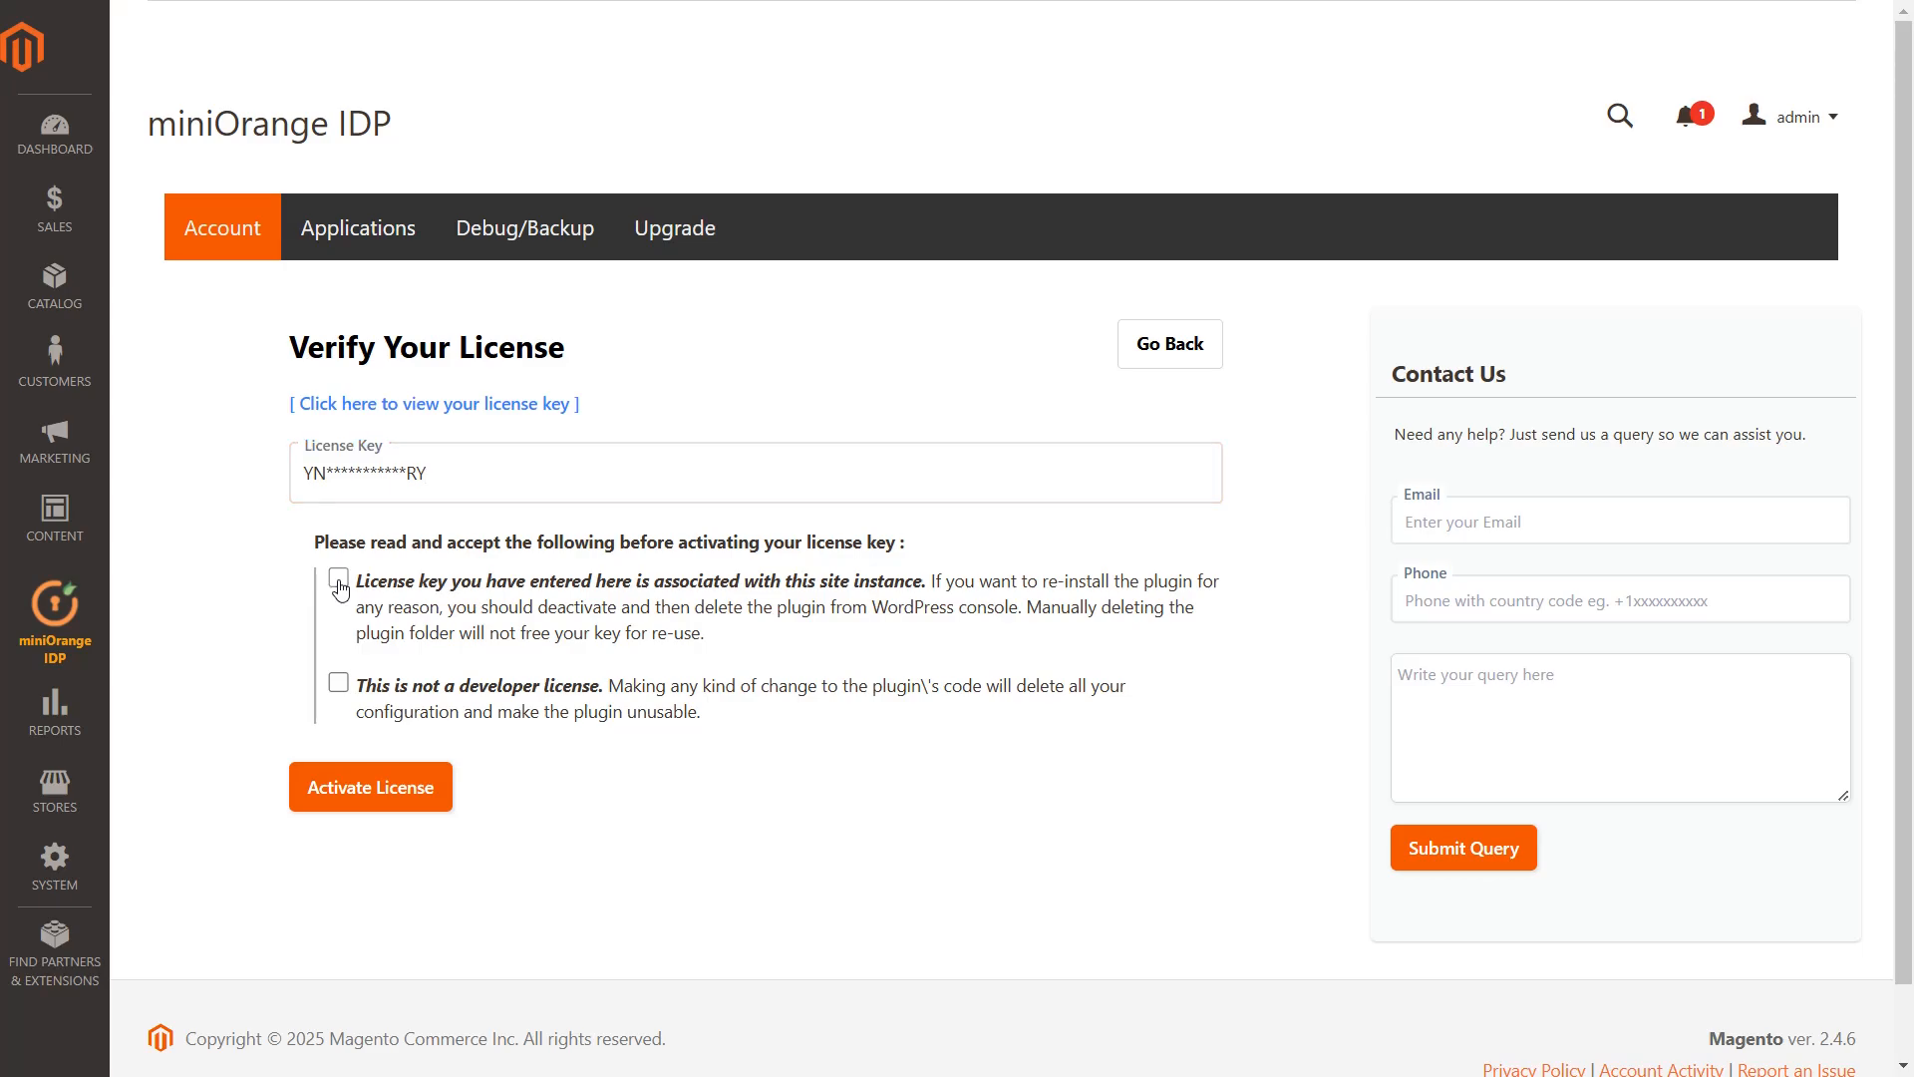
click(339, 685)
click(350, 789)
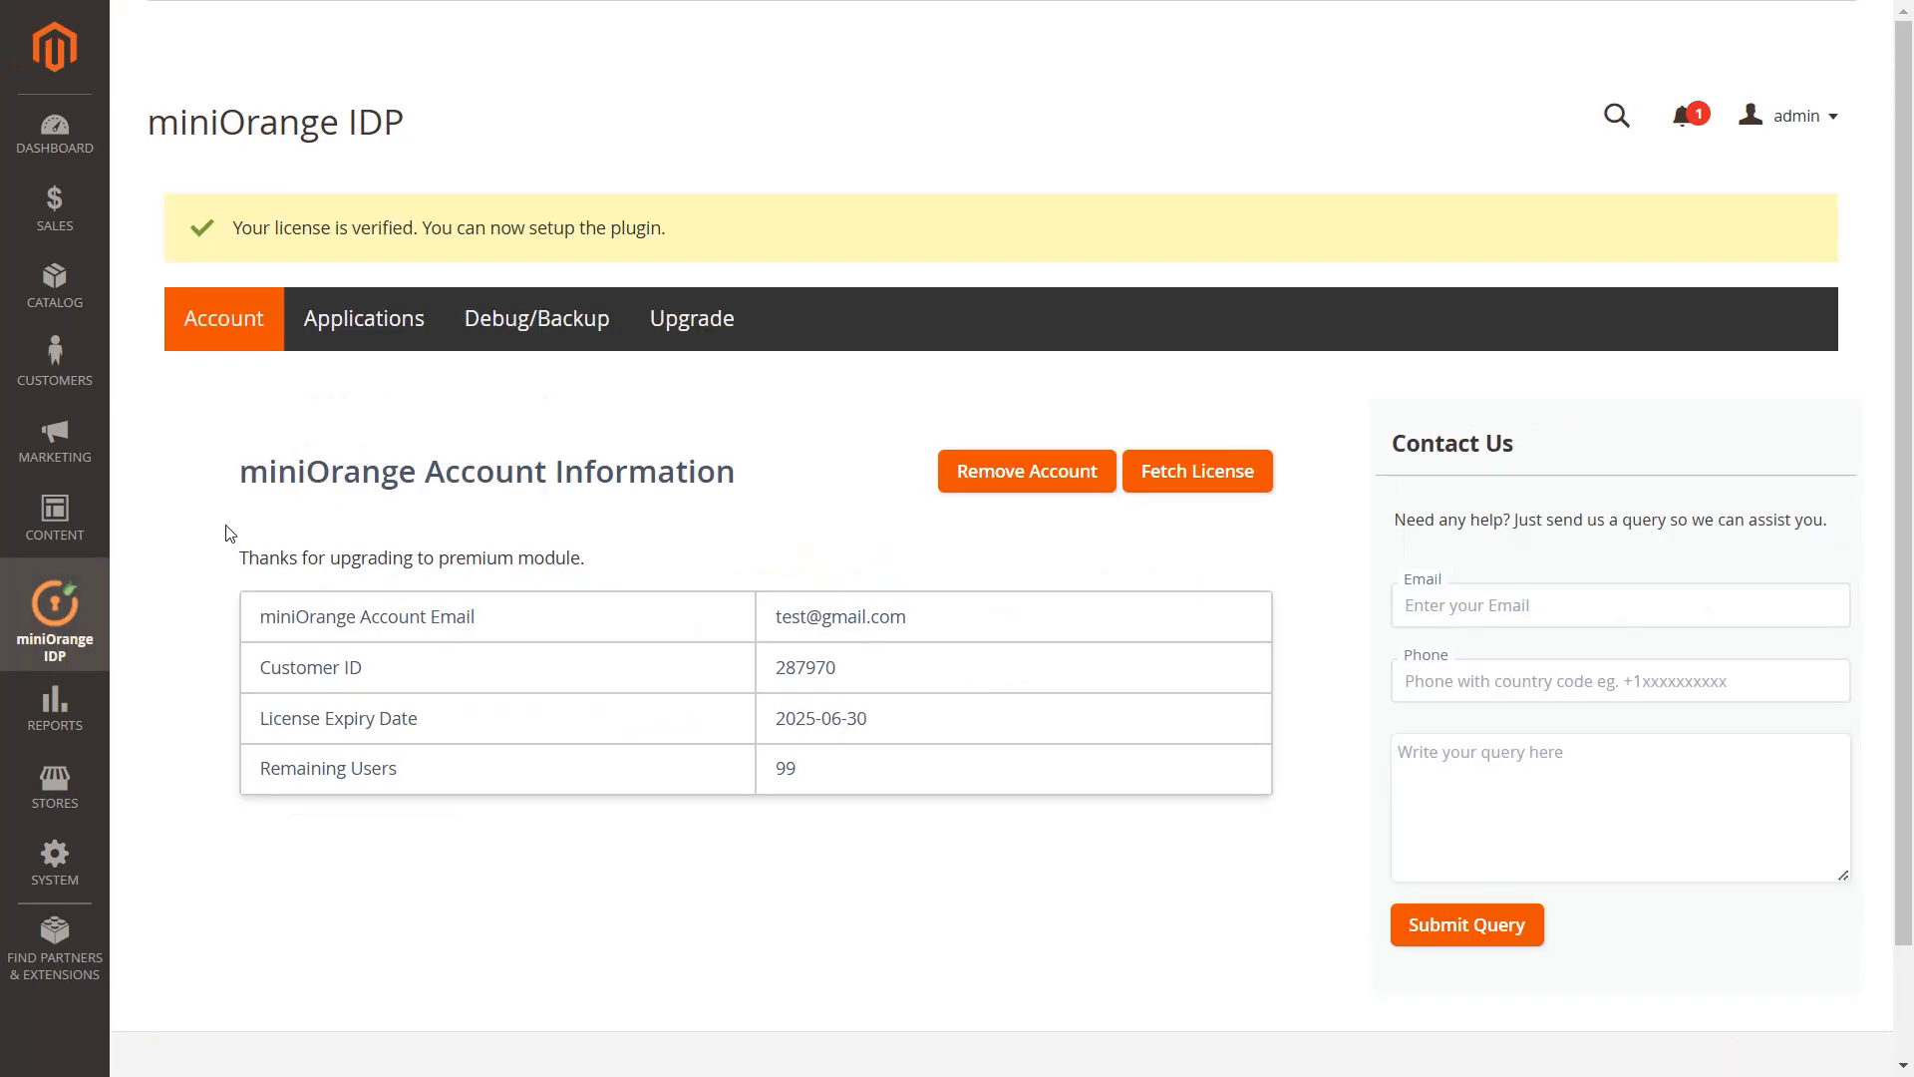
Search applications for 'wordpress', choose WordPress (SAML), and enter SP Name 'WordPress'
click(364, 318)
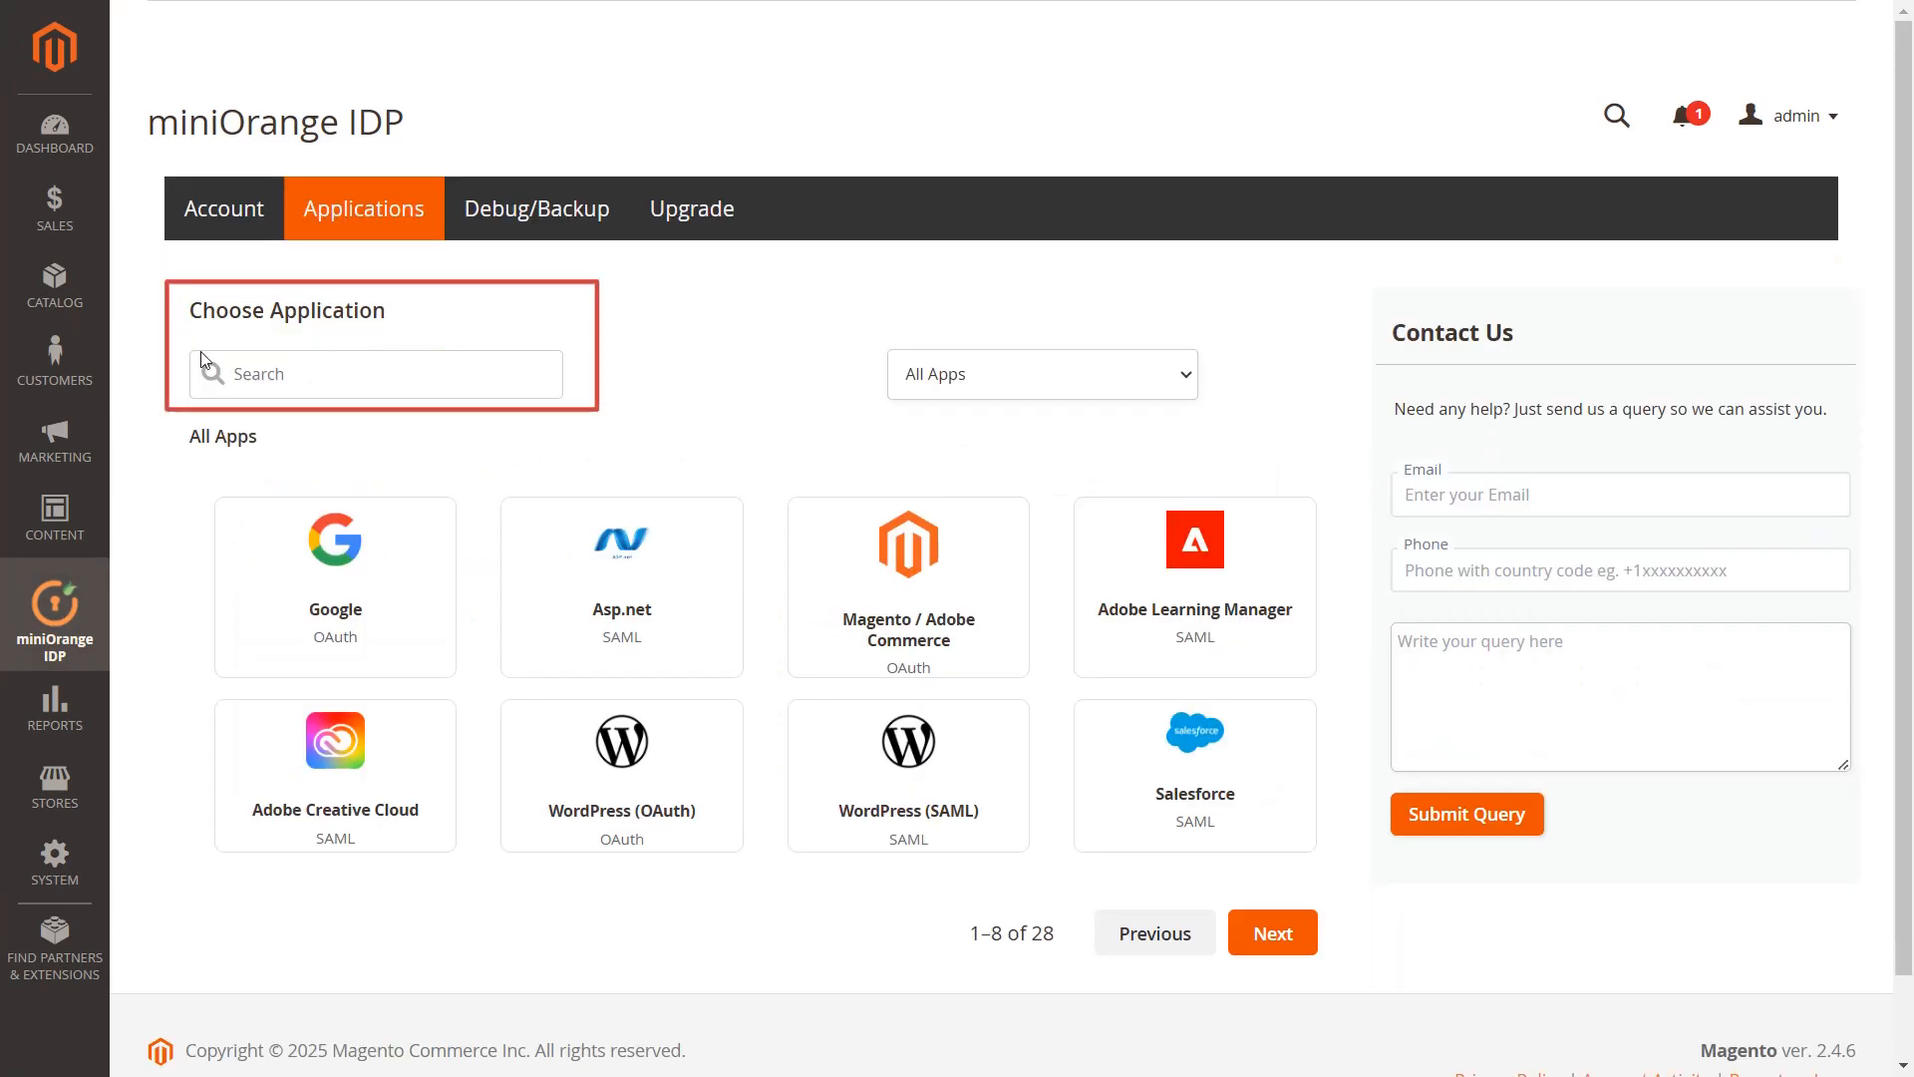
click(258, 371)
text(wordpr)
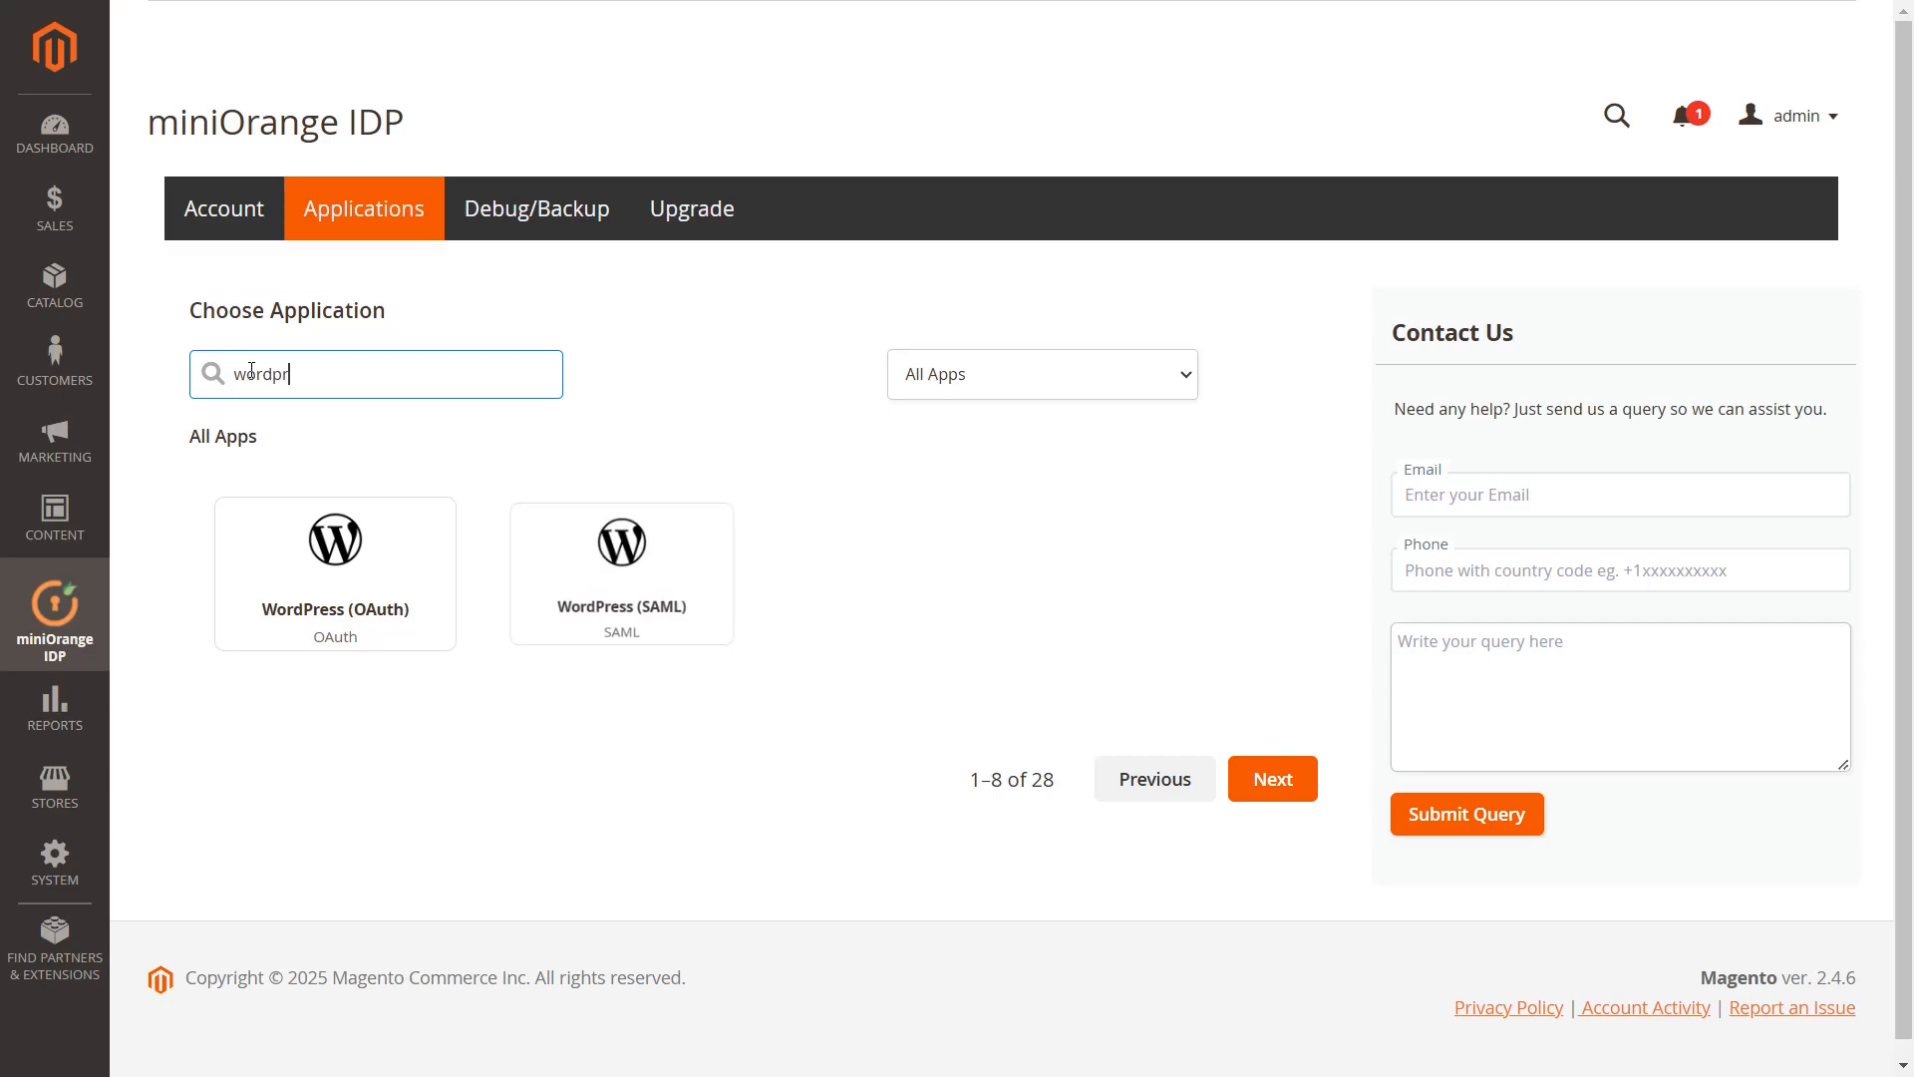
text(ess)
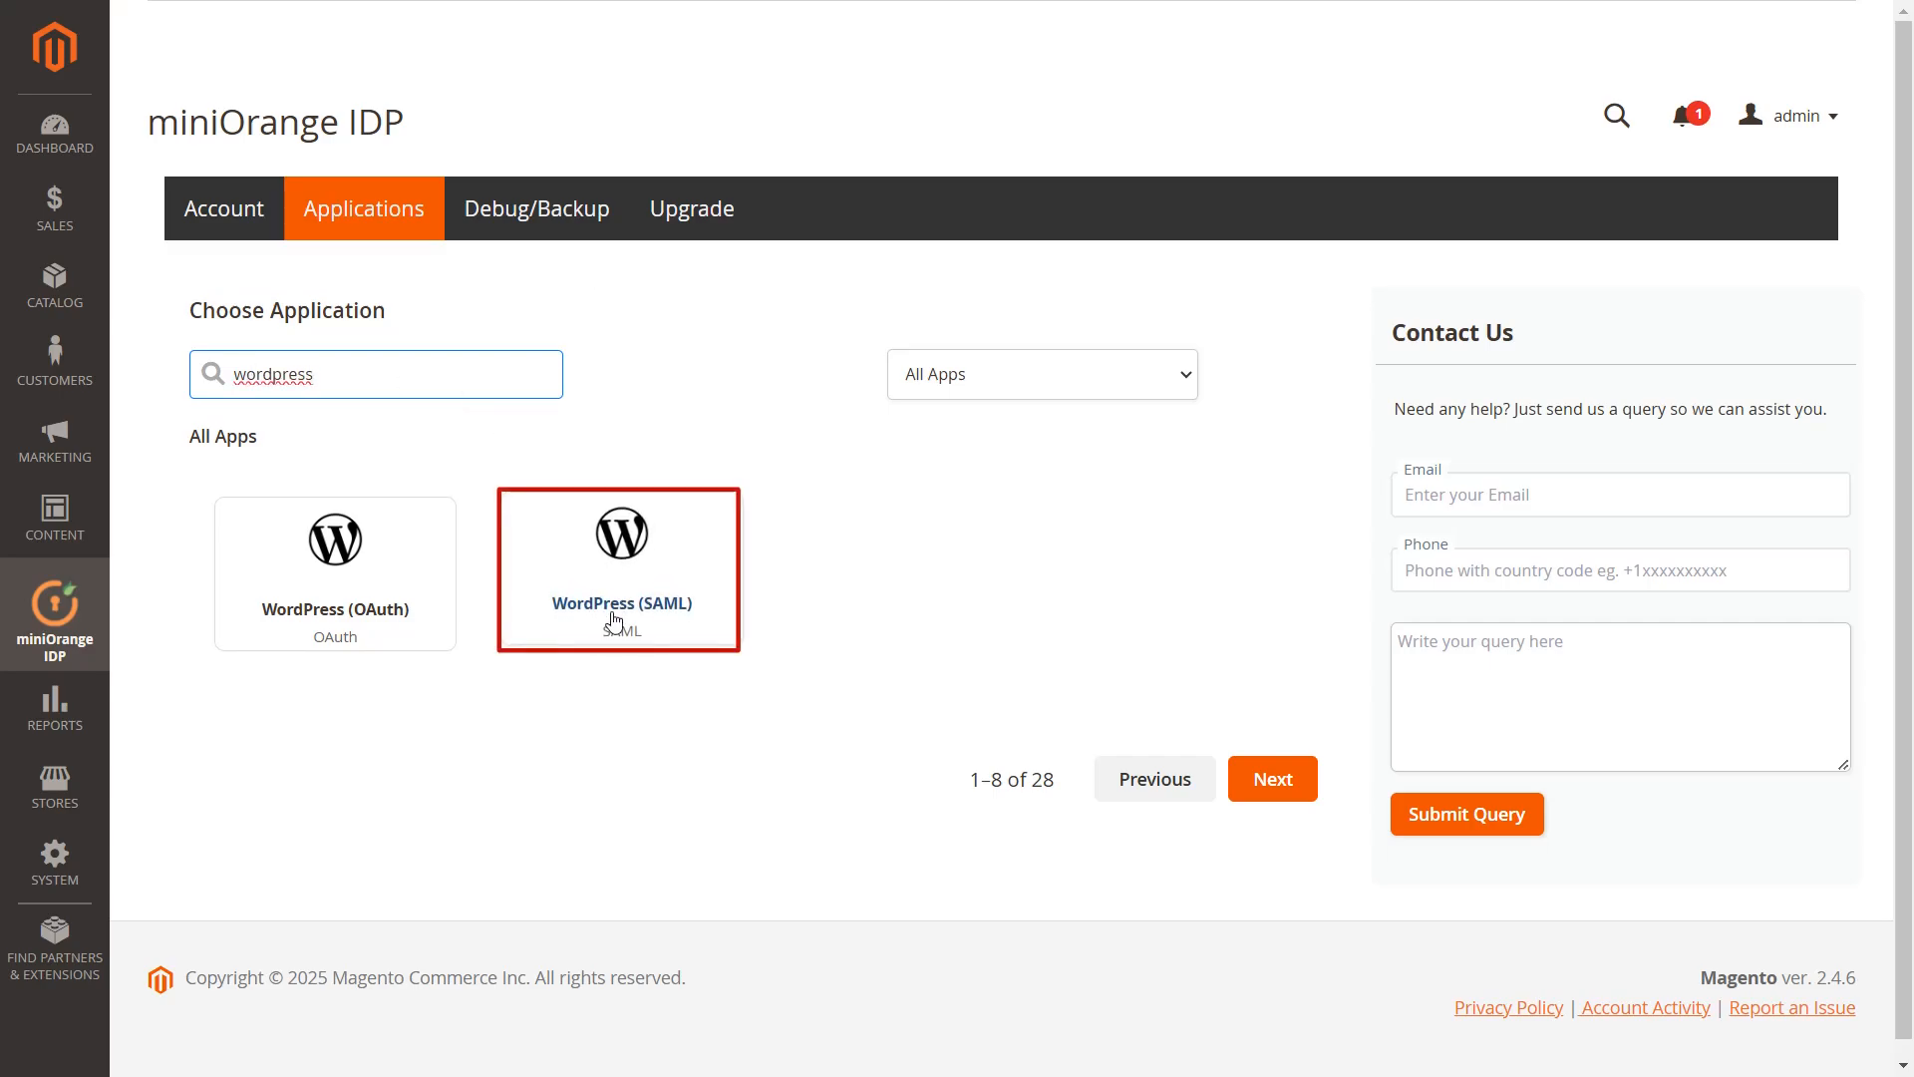
click(614, 621)
click(465, 445)
text(WordPre)
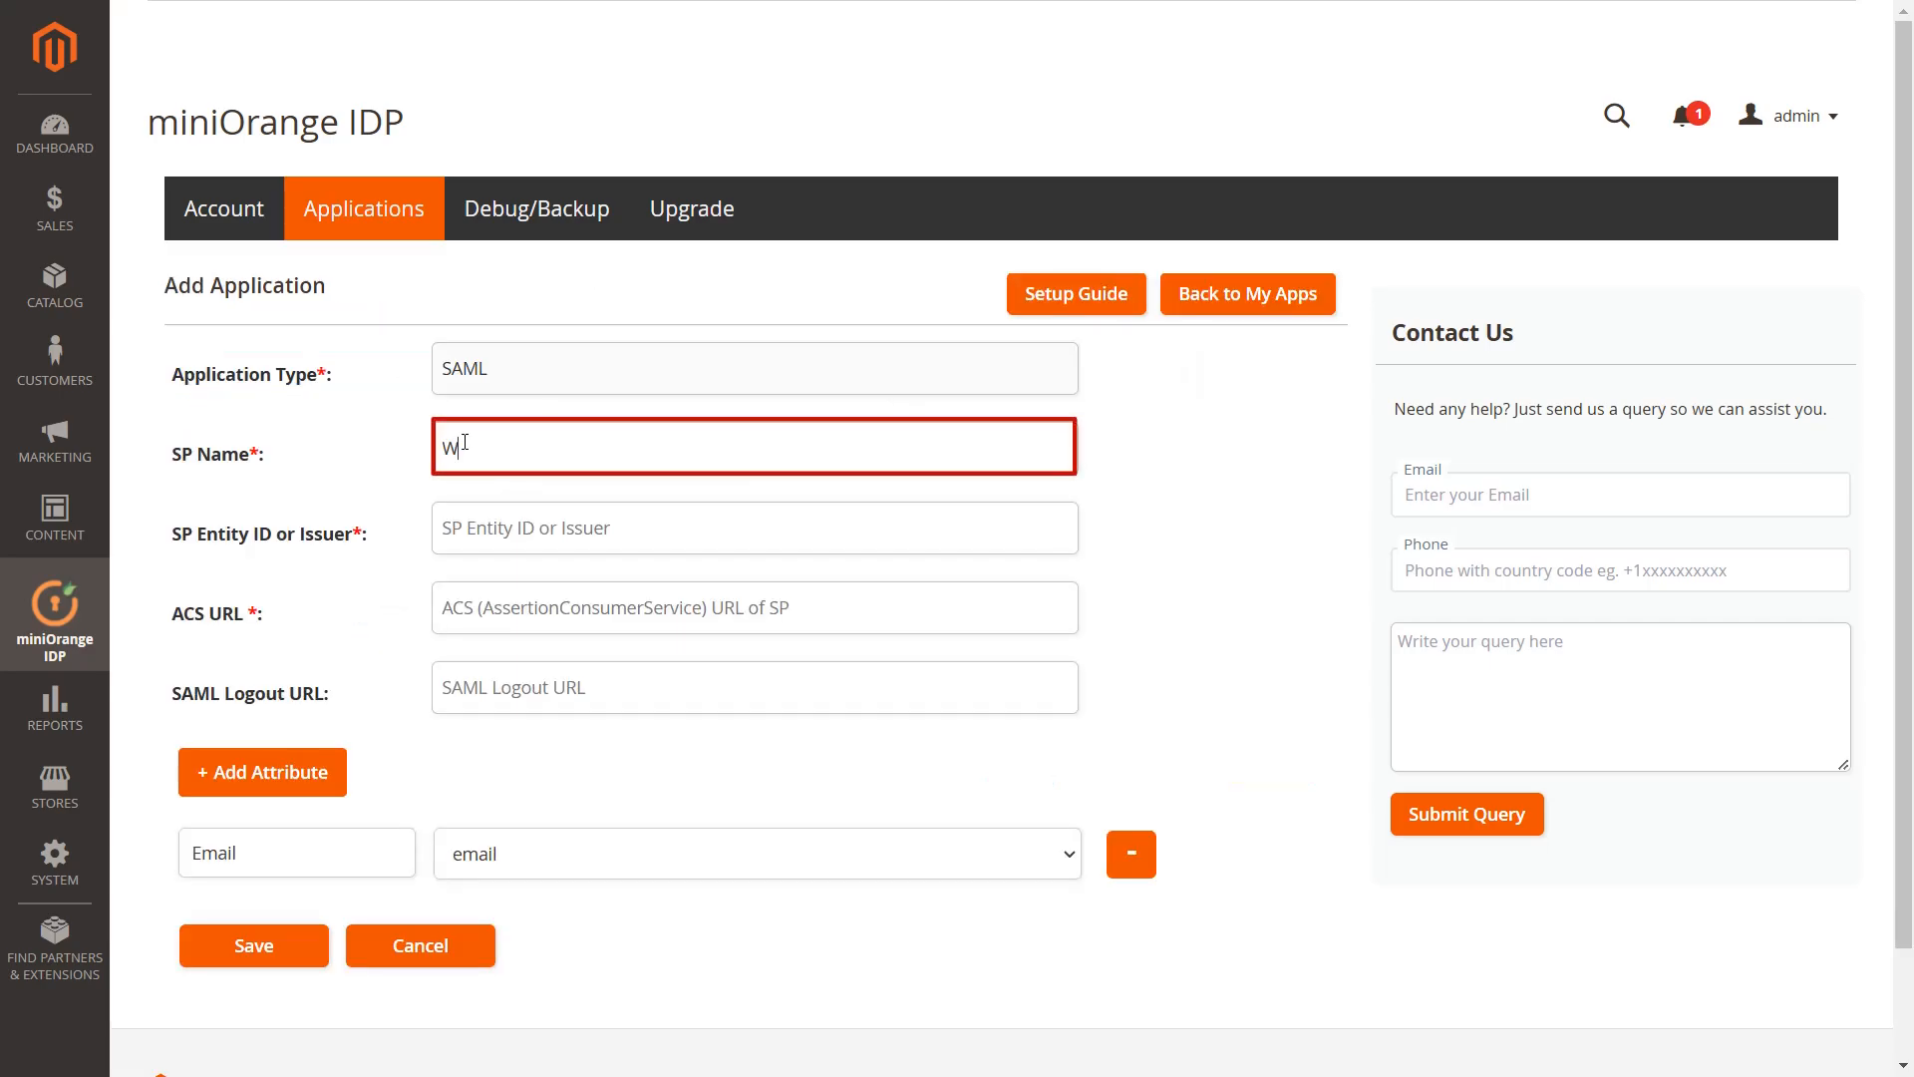
text(ss)
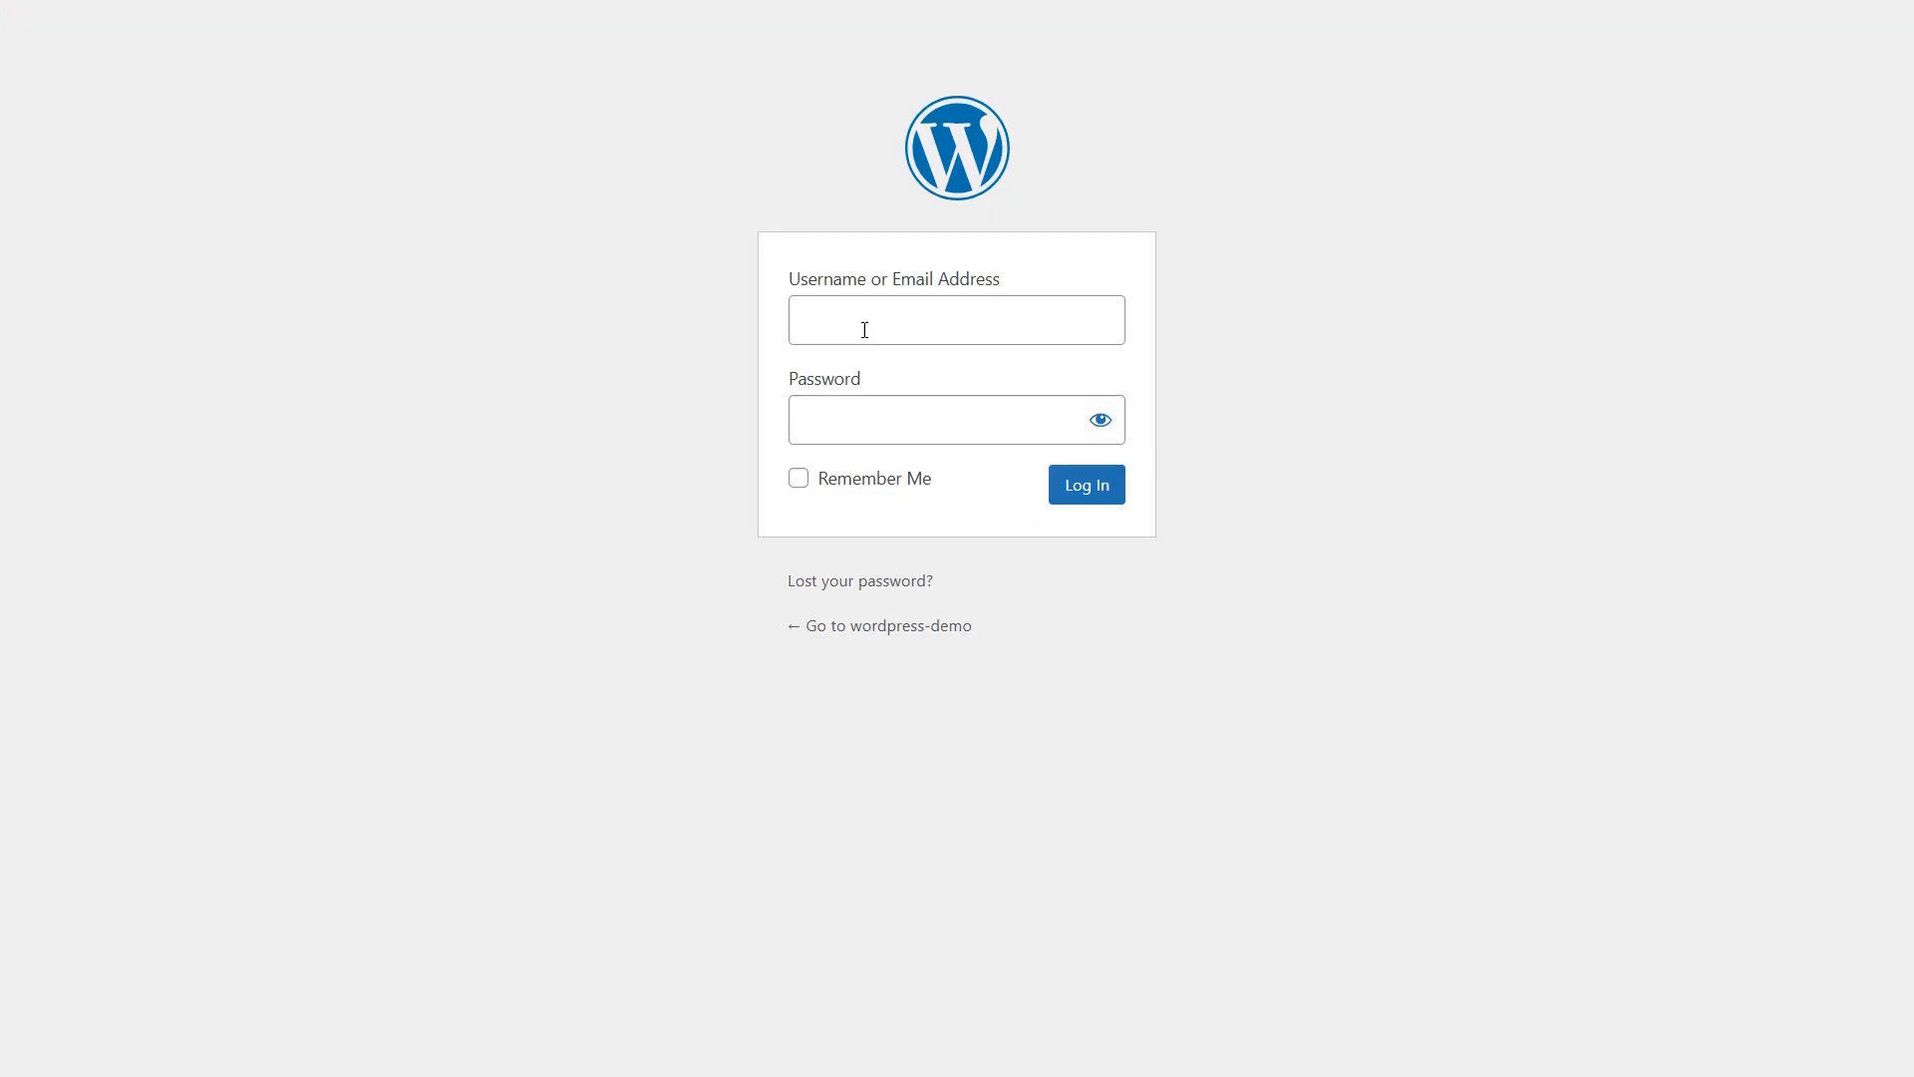
Log into WordPress Admin and show the miniOrange SAML plugin's Service Provider Metadata
click(864, 325)
text(admin)
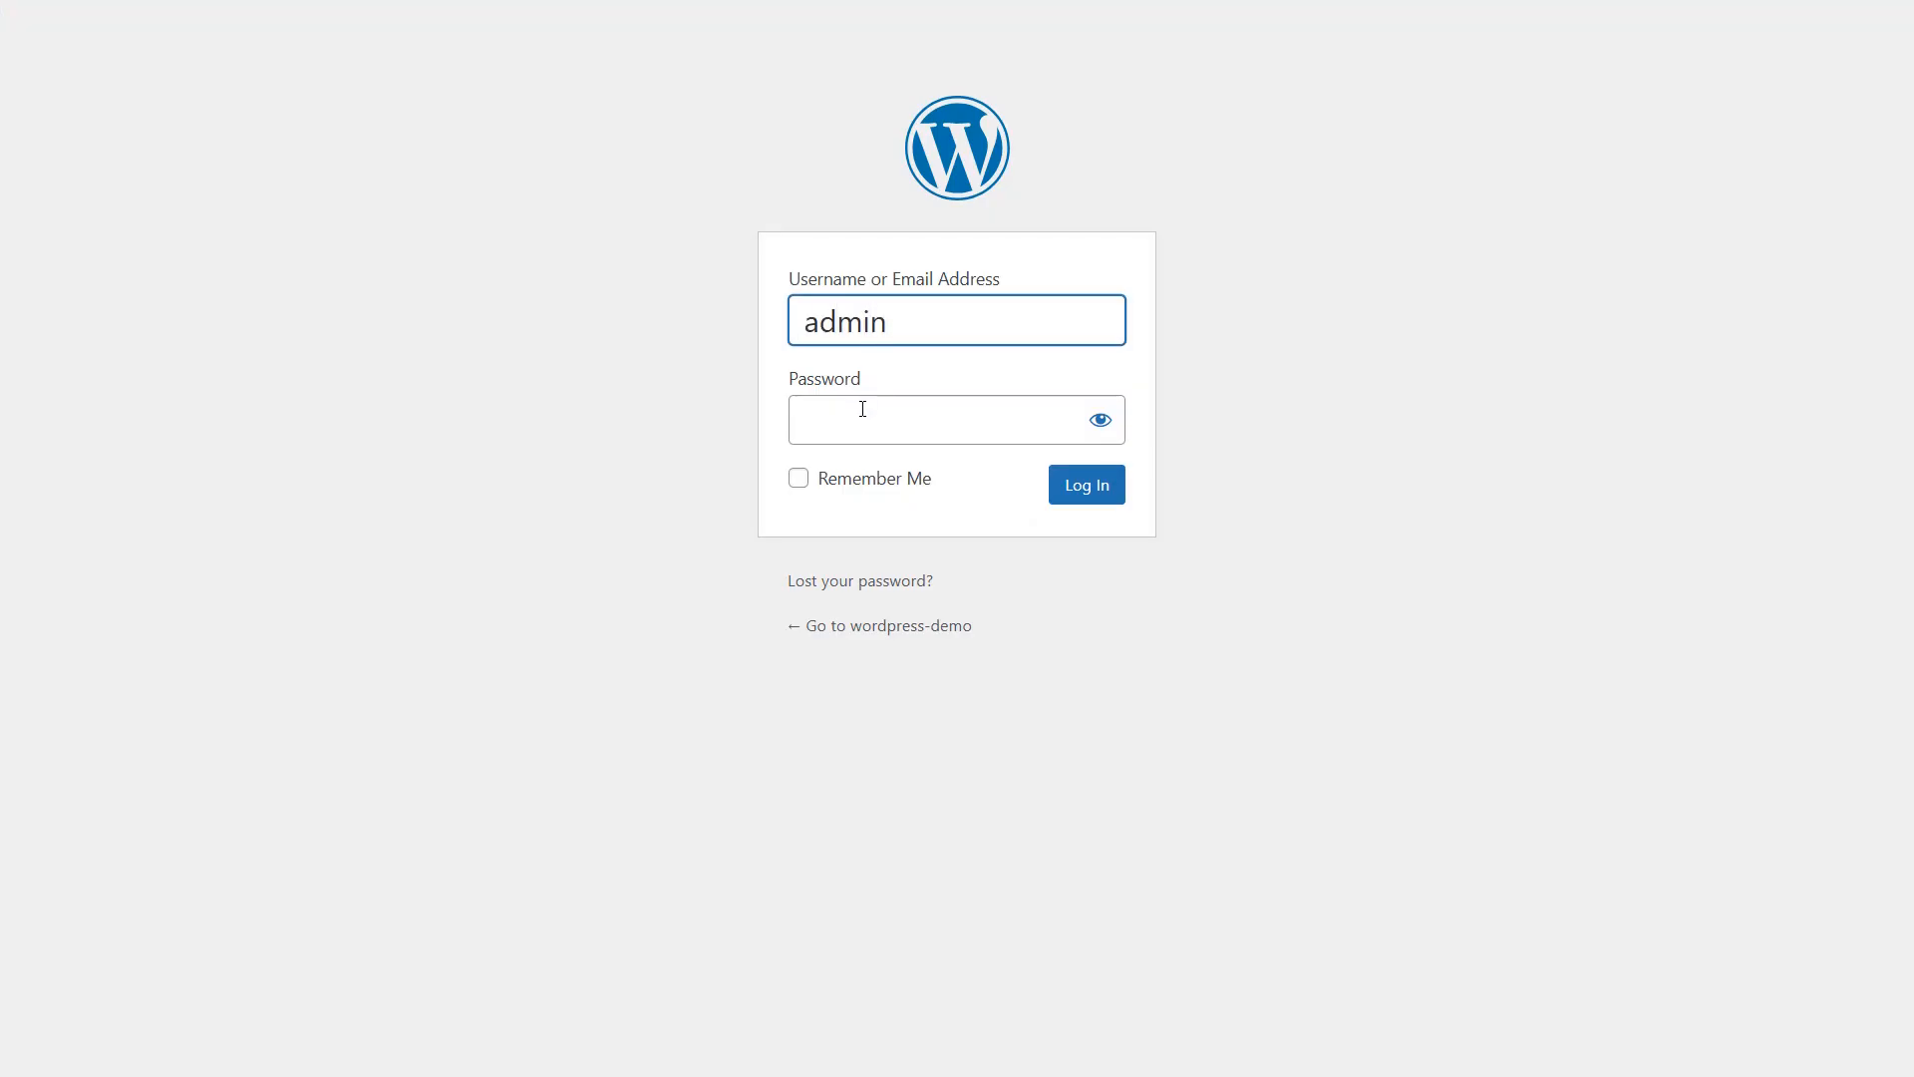
click(863, 409)
text(••••••)
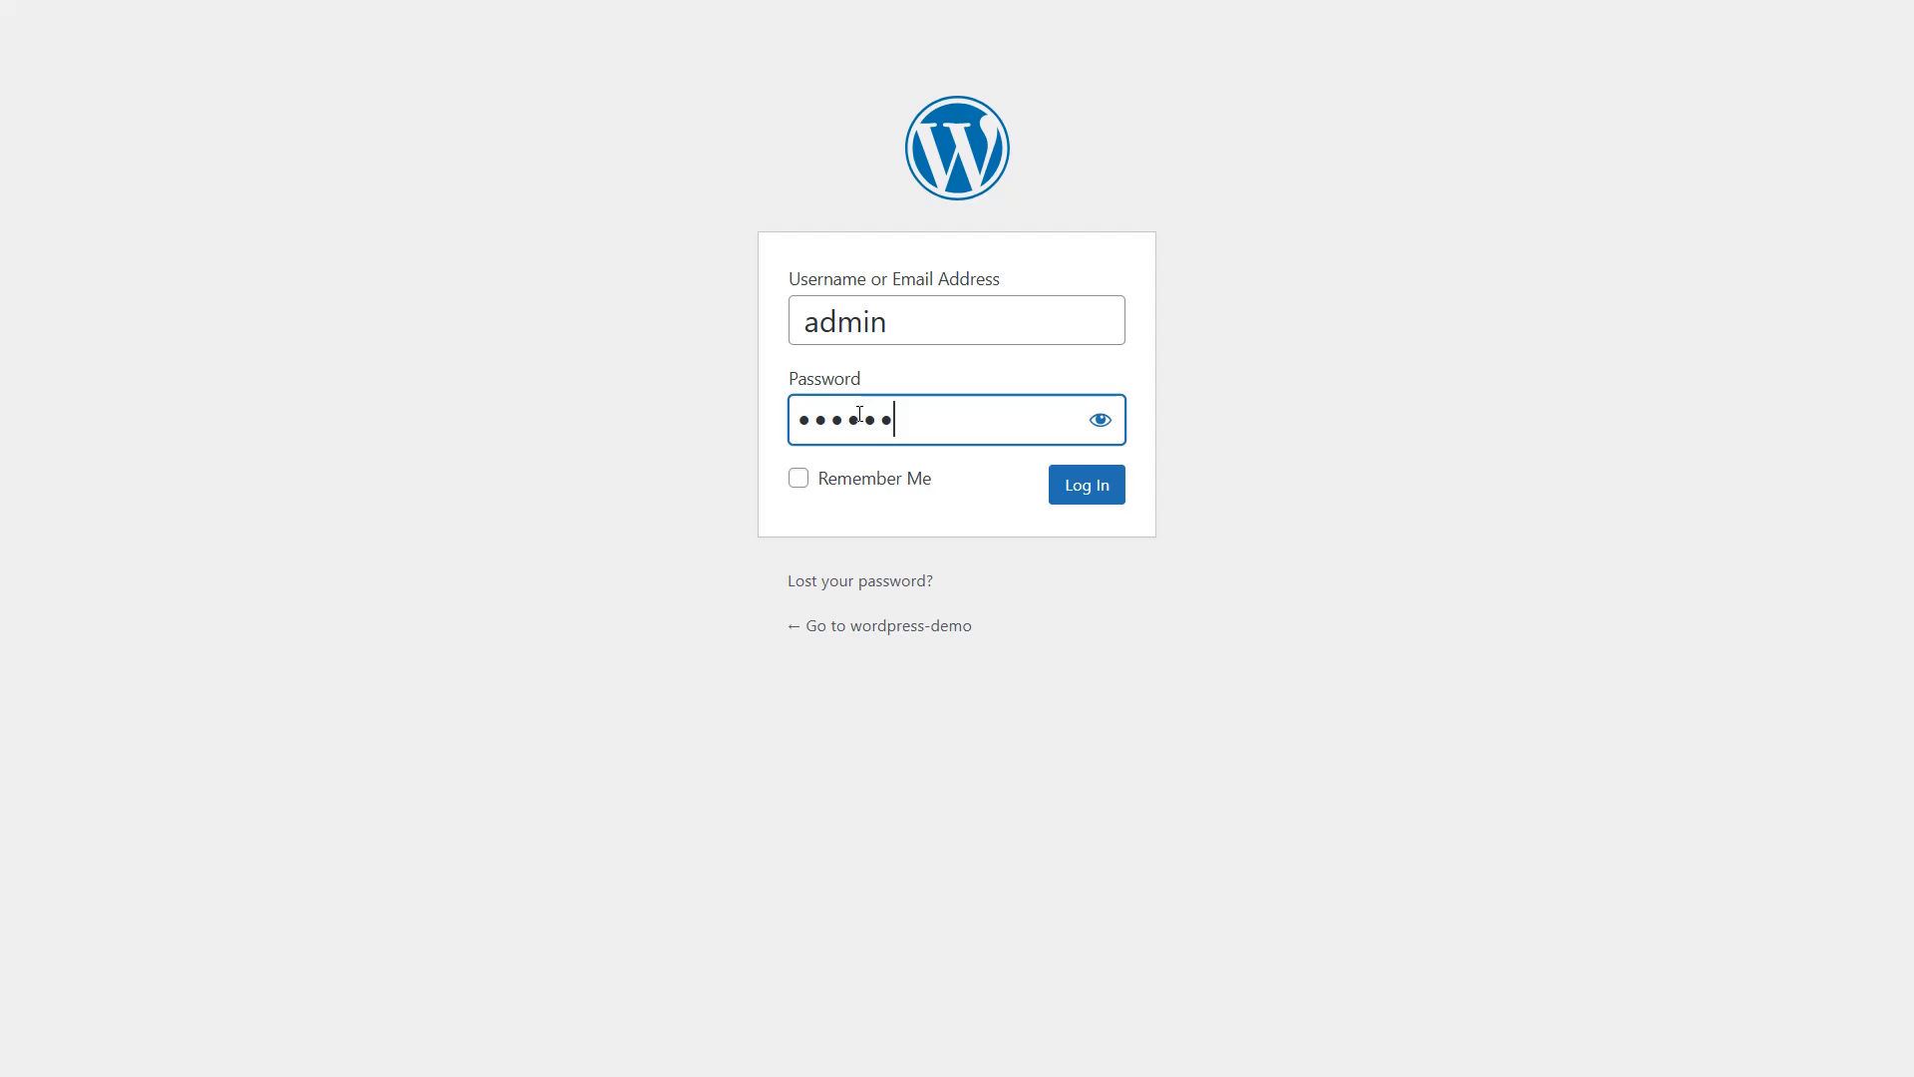
text(••)
click(1085, 485)
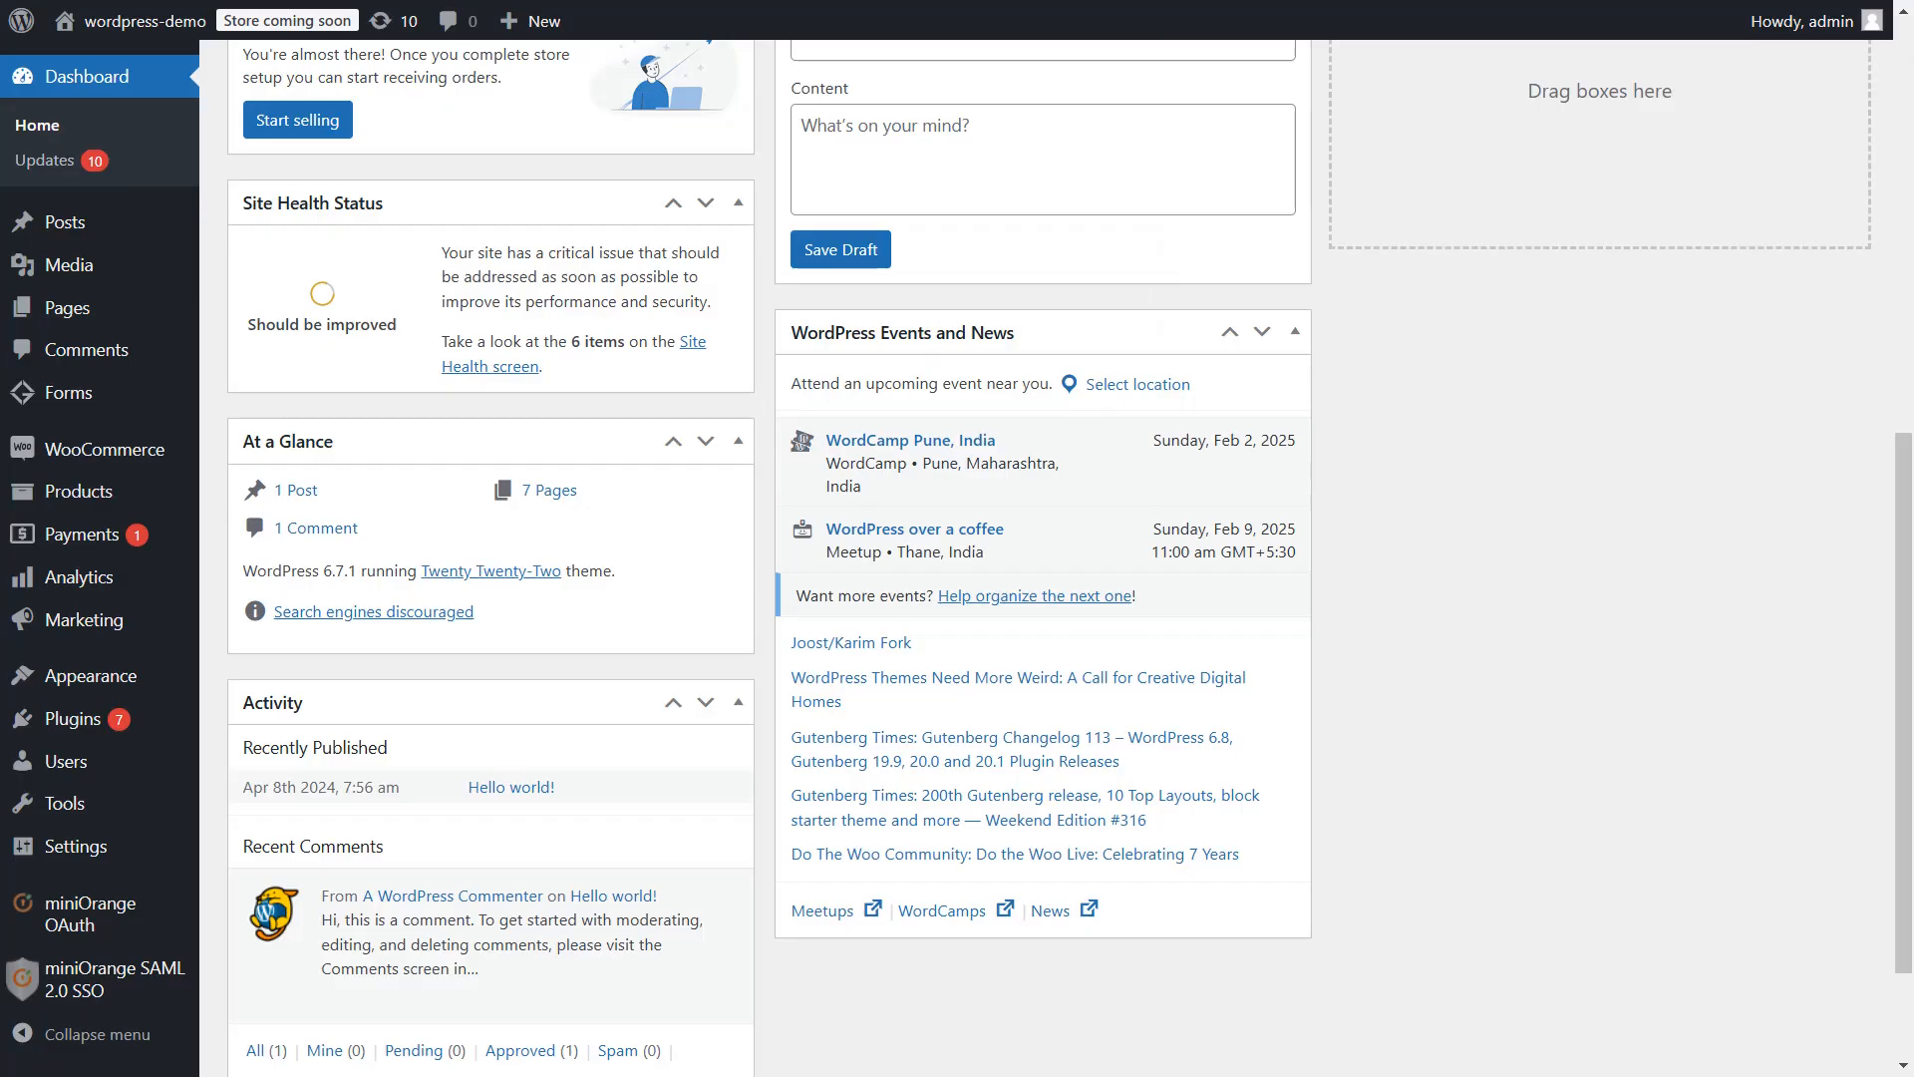
click(104, 993)
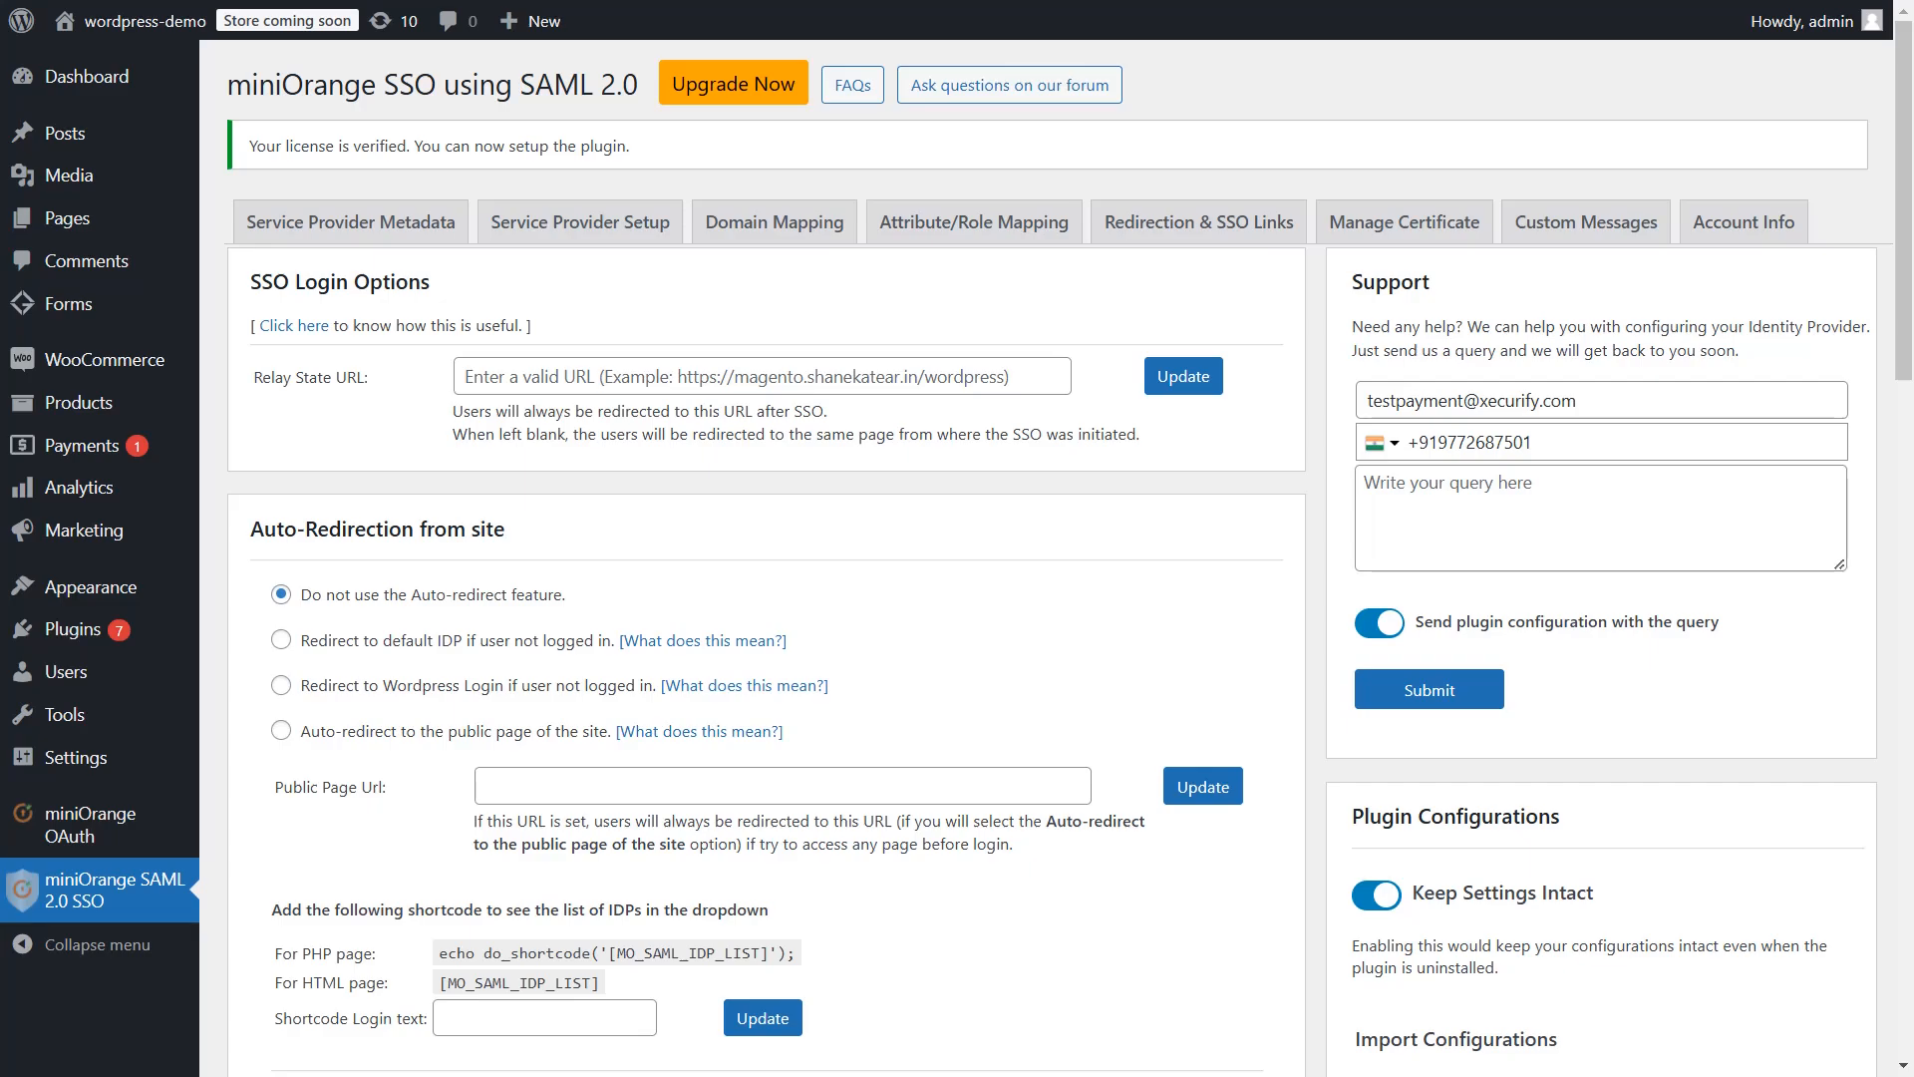
click(397, 217)
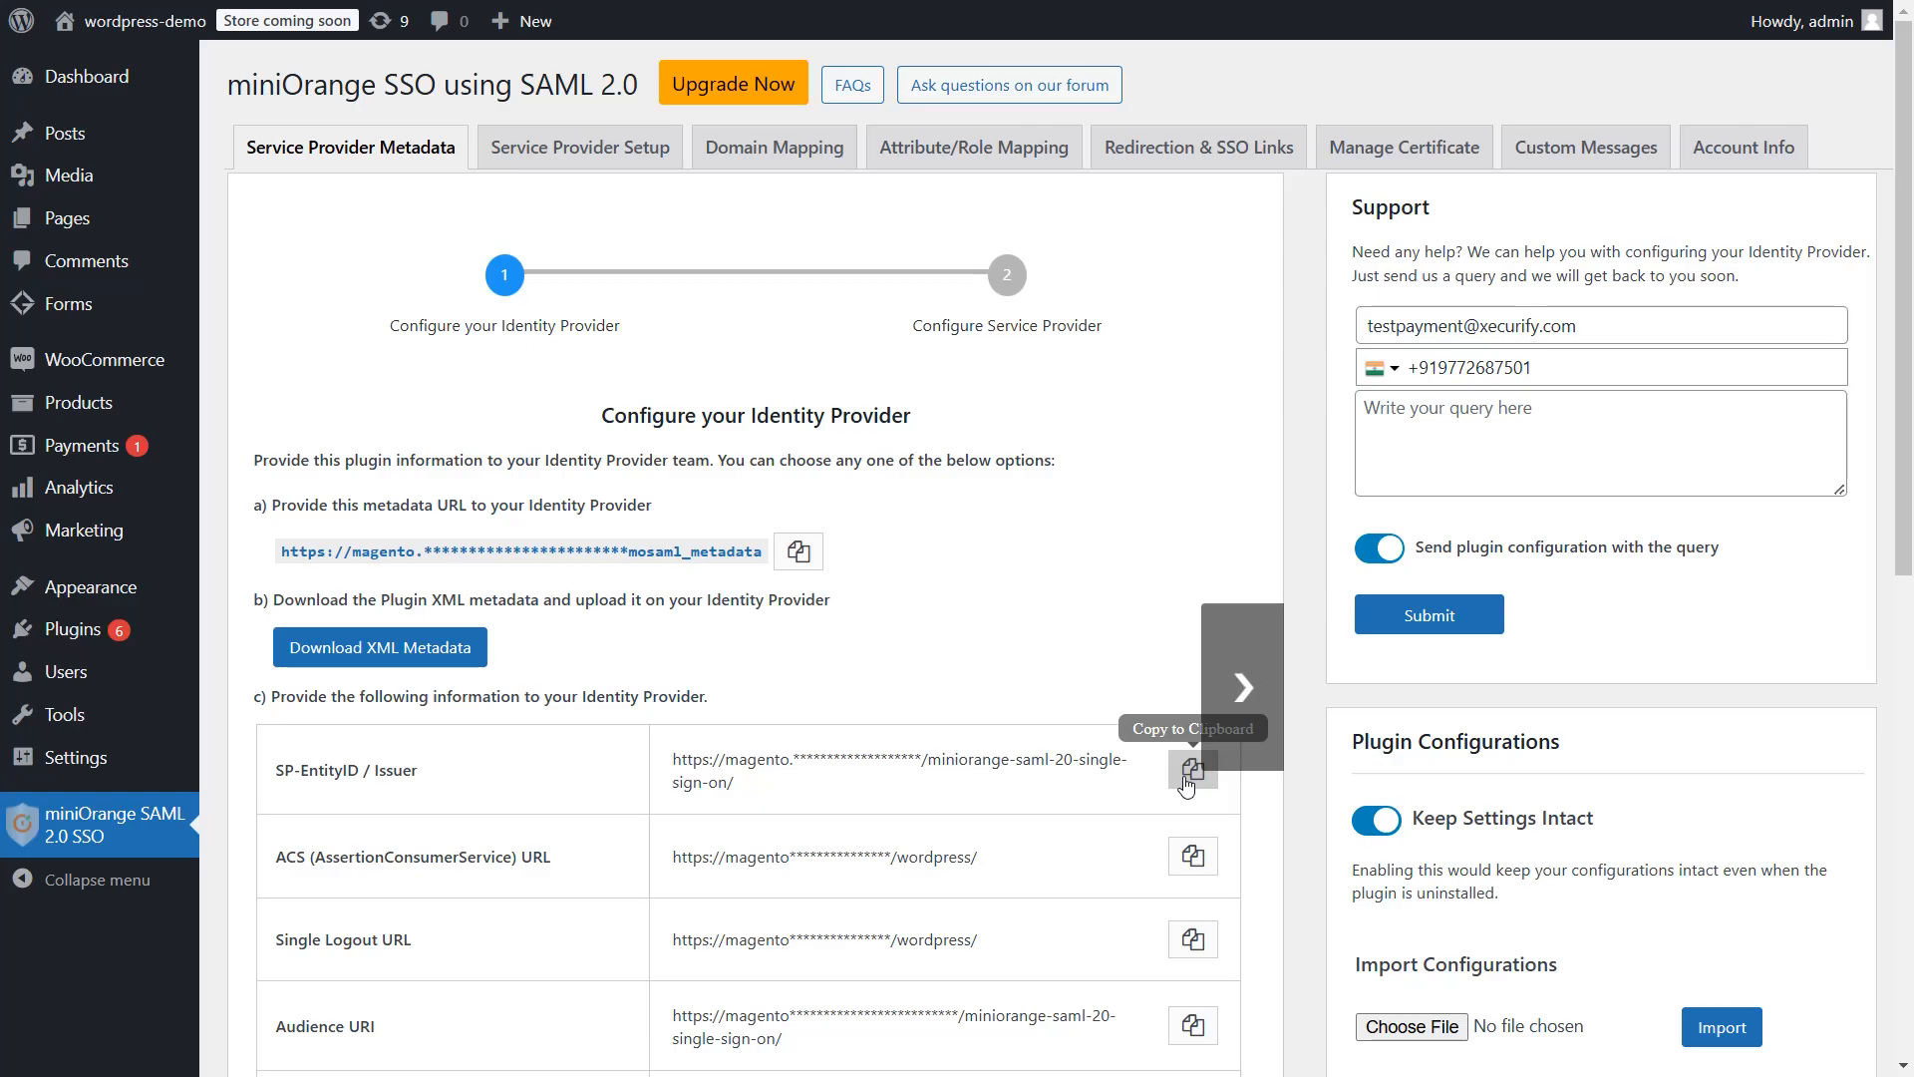
Copy the plugin's SP-EntityID, ACS URL and Single Logout URL into the matching Magento fields
click(1185, 784)
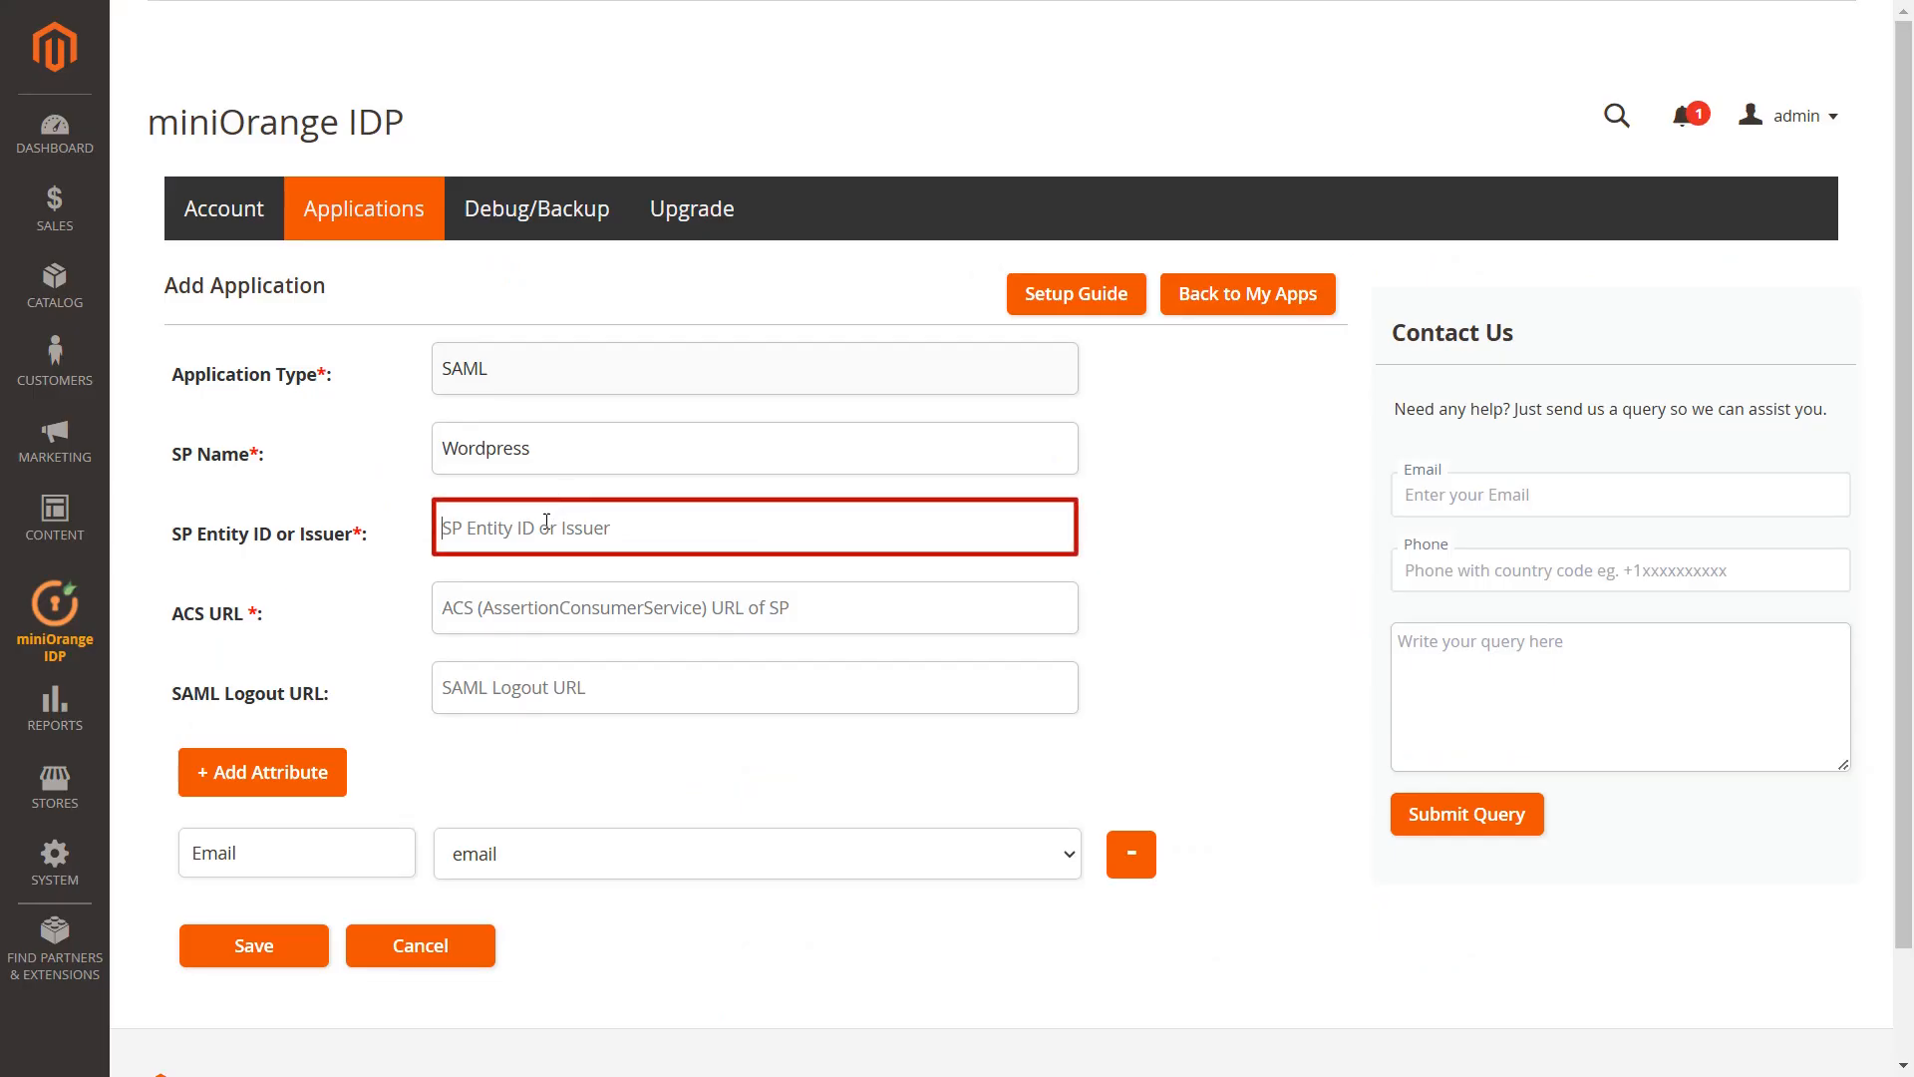
key(ctrl+v)
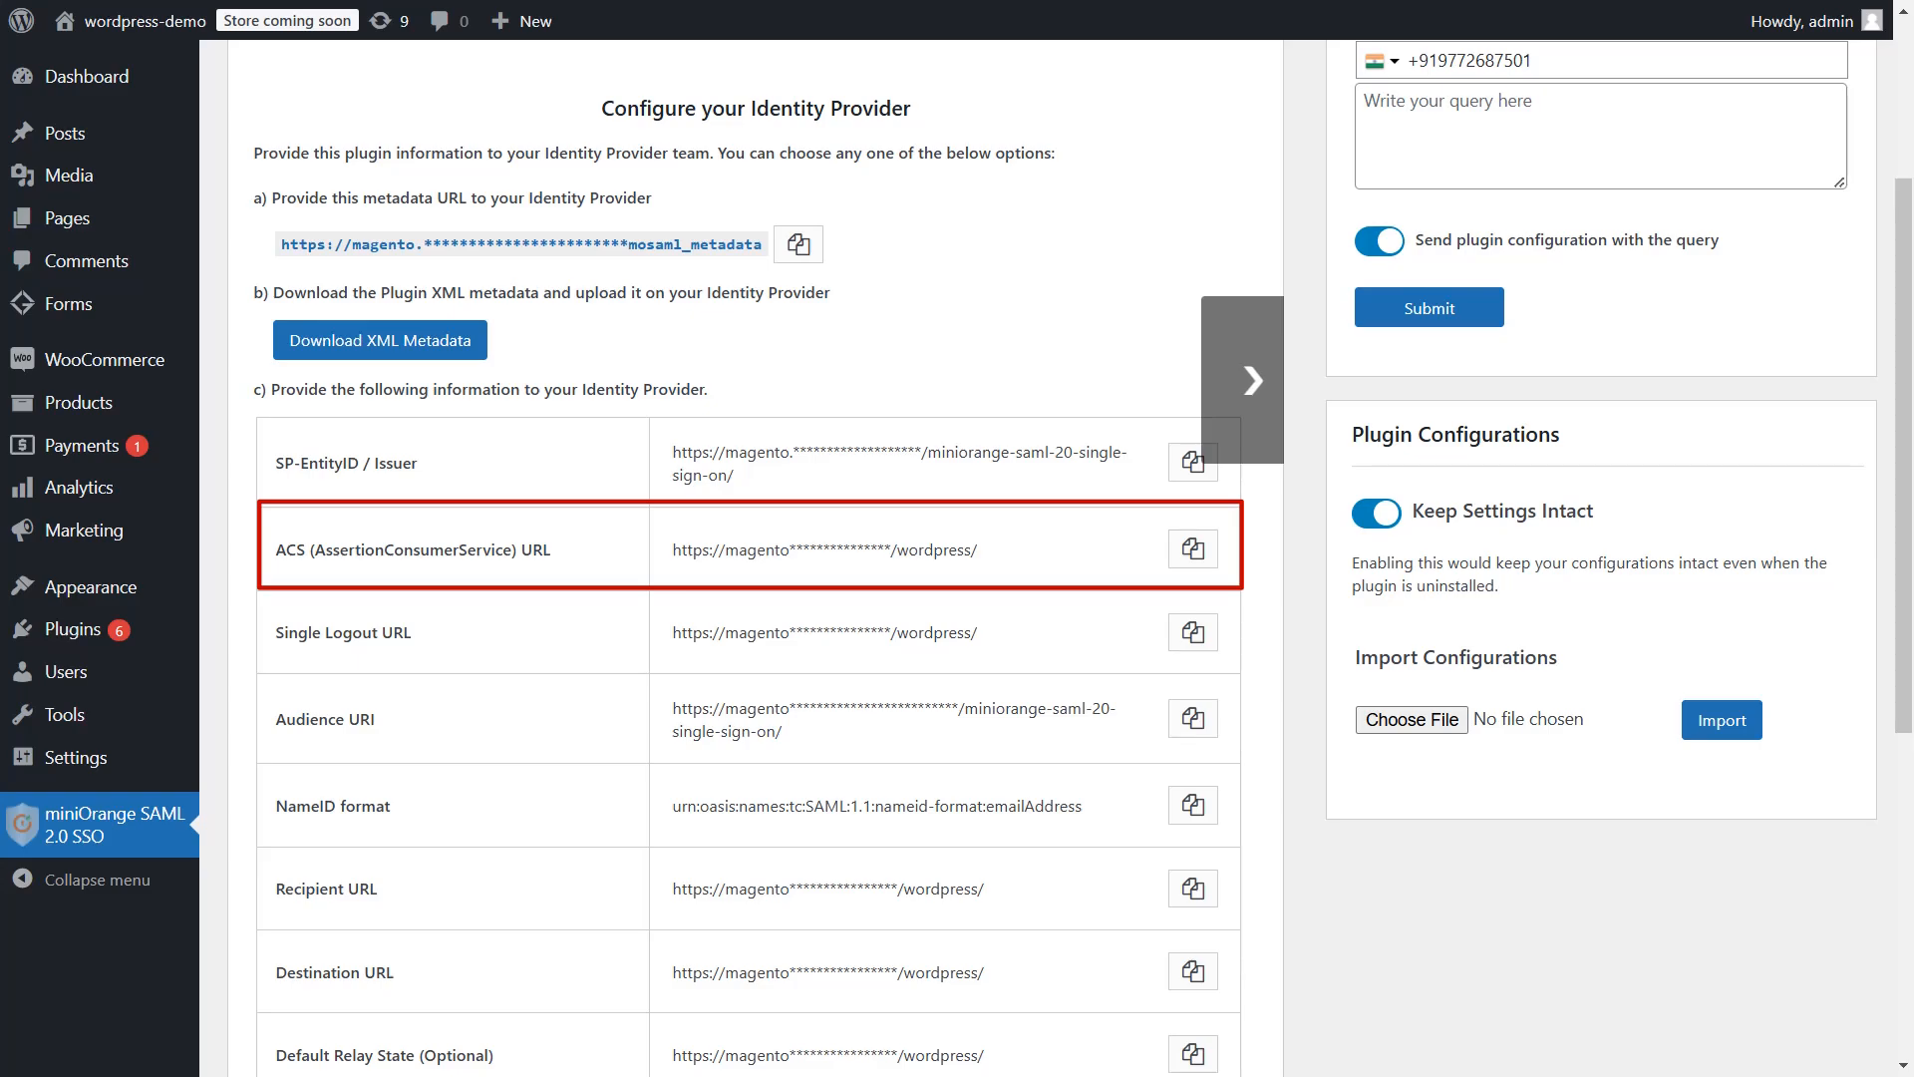
click(1192, 548)
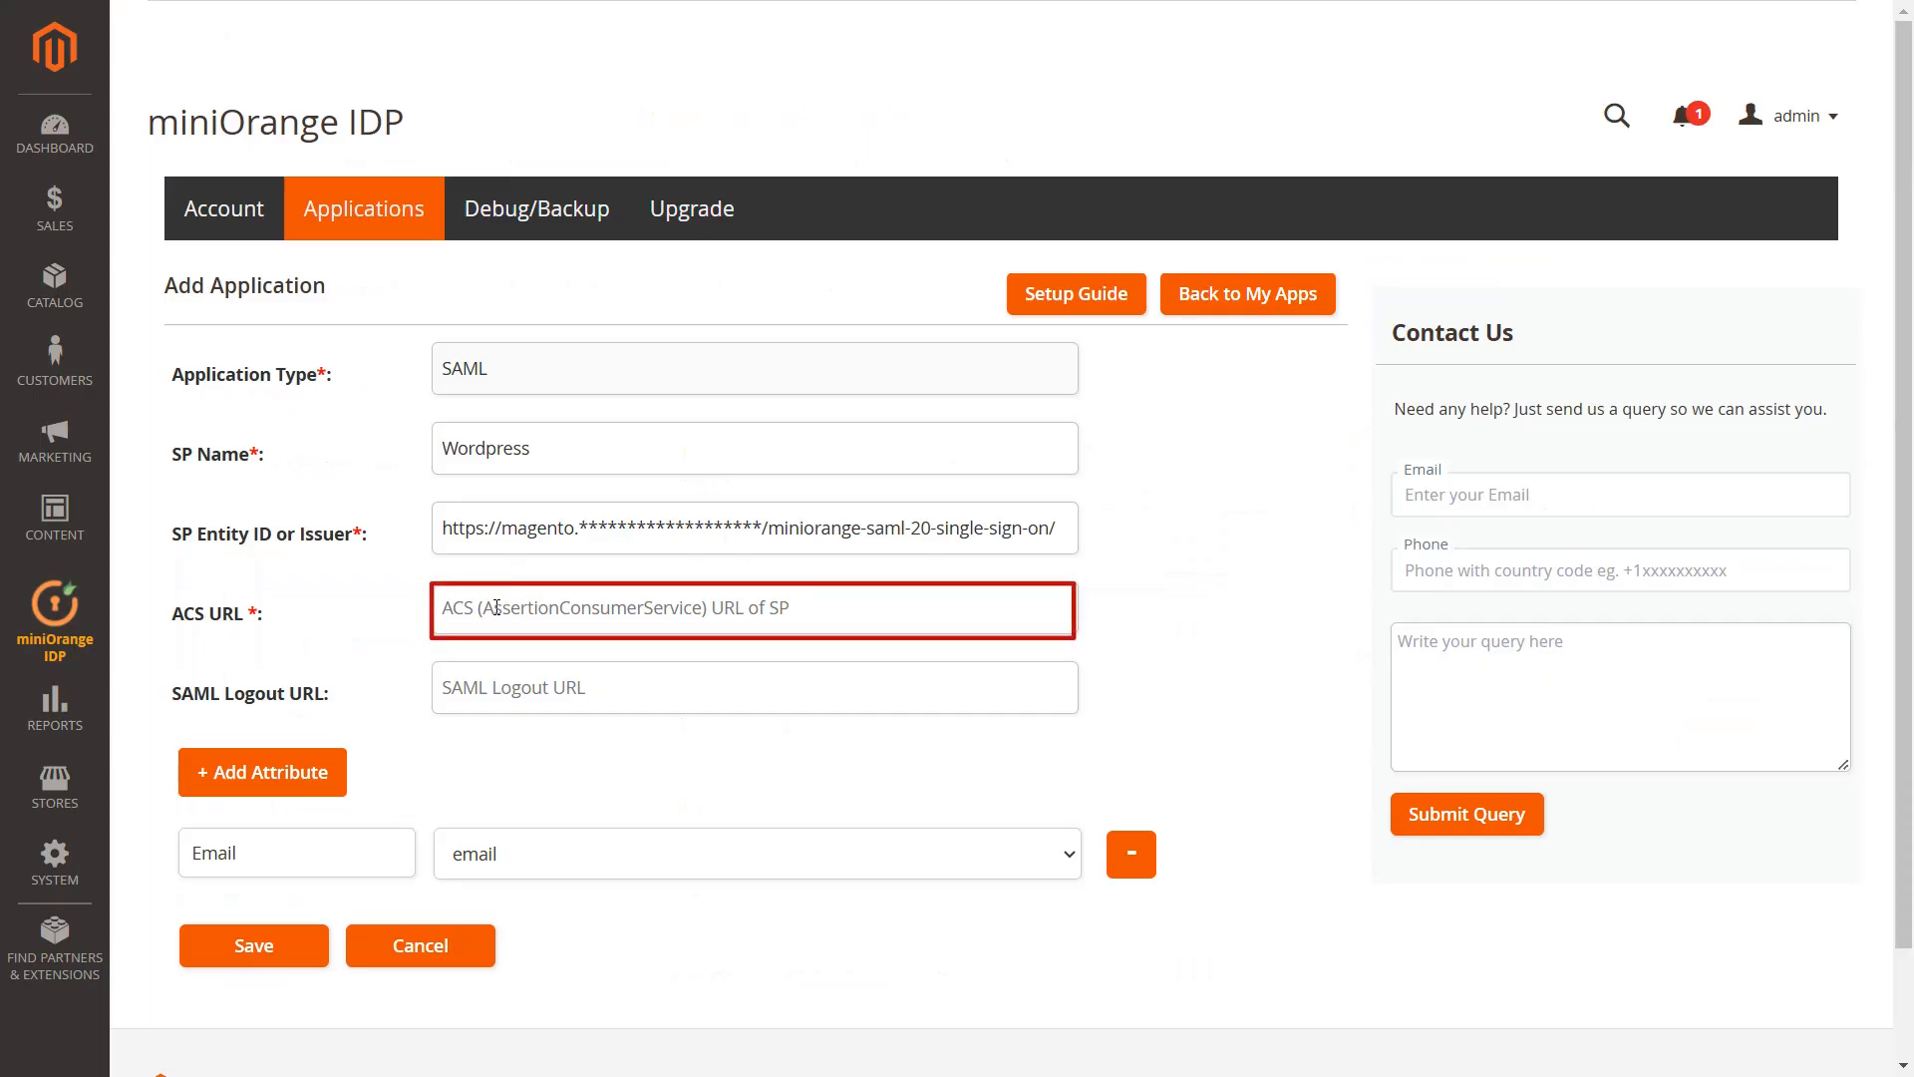
key(ctrl+v)
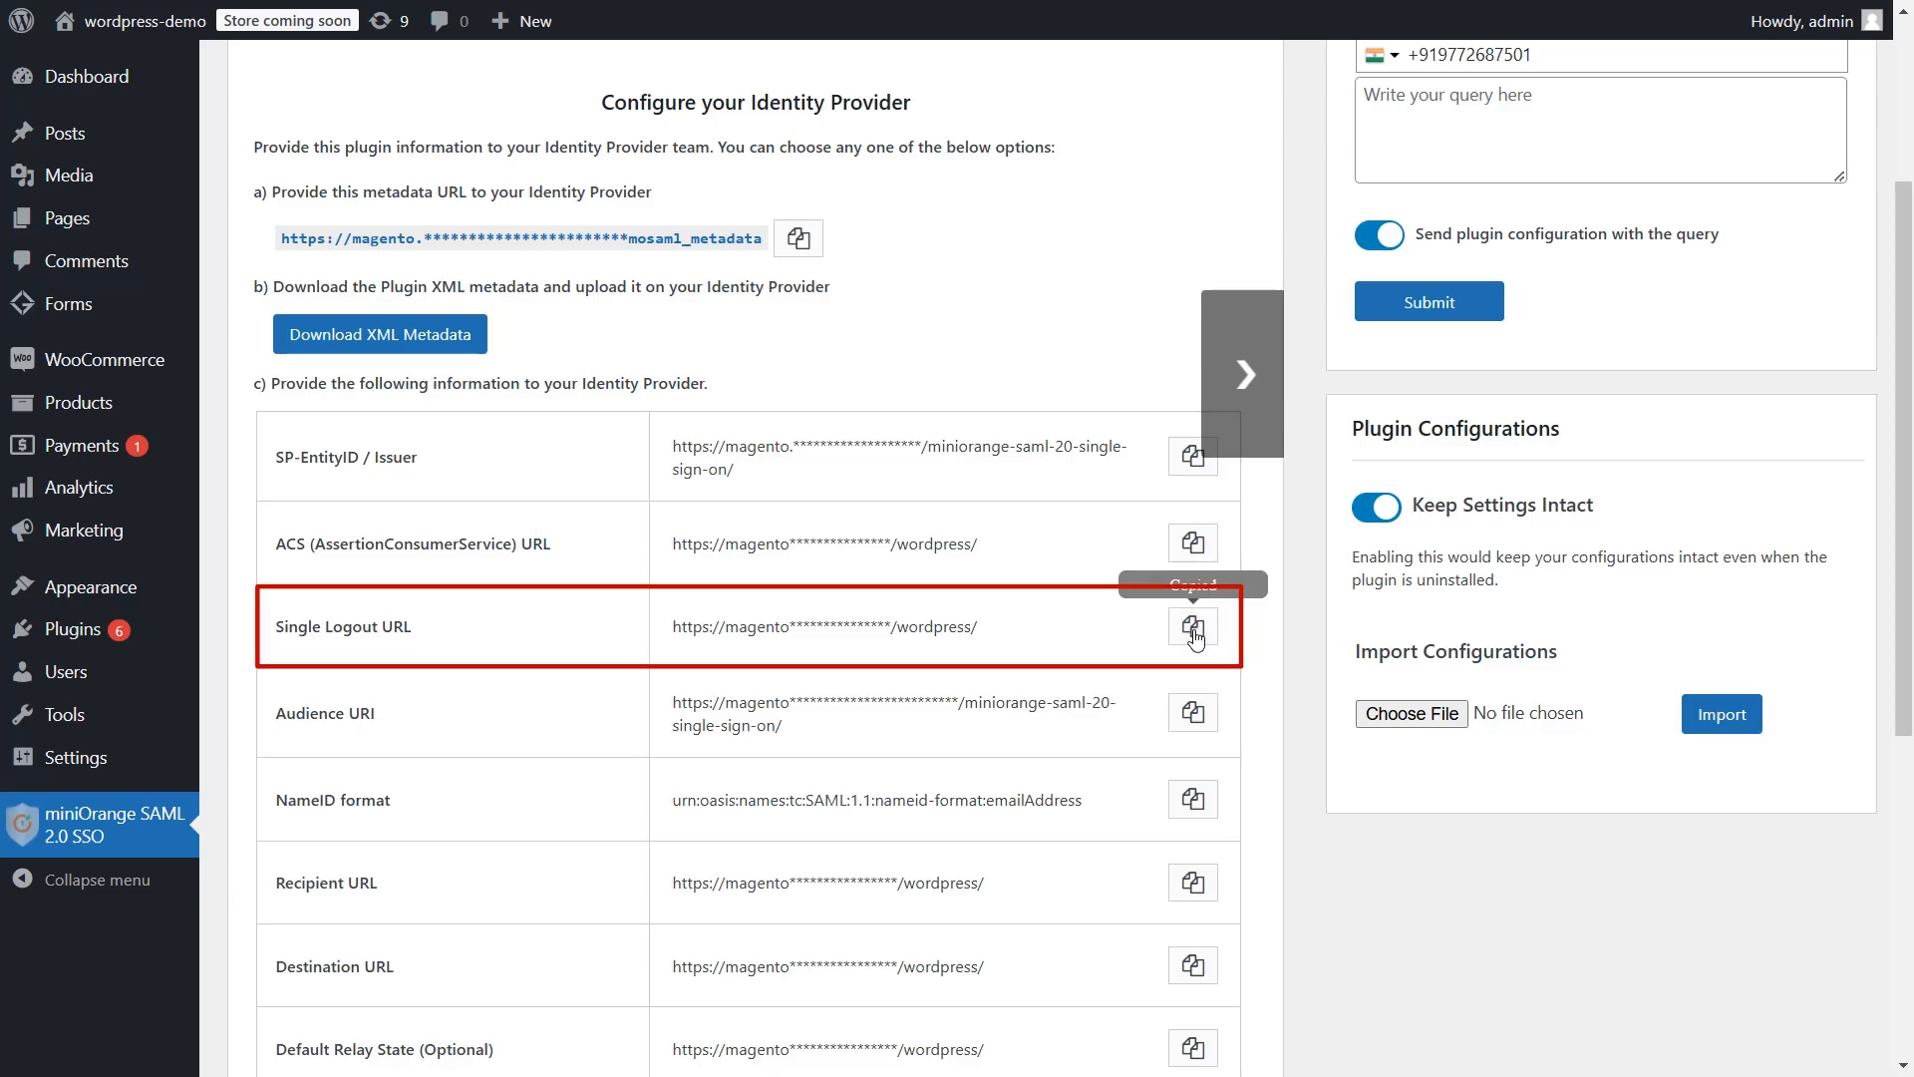
click(1192, 626)
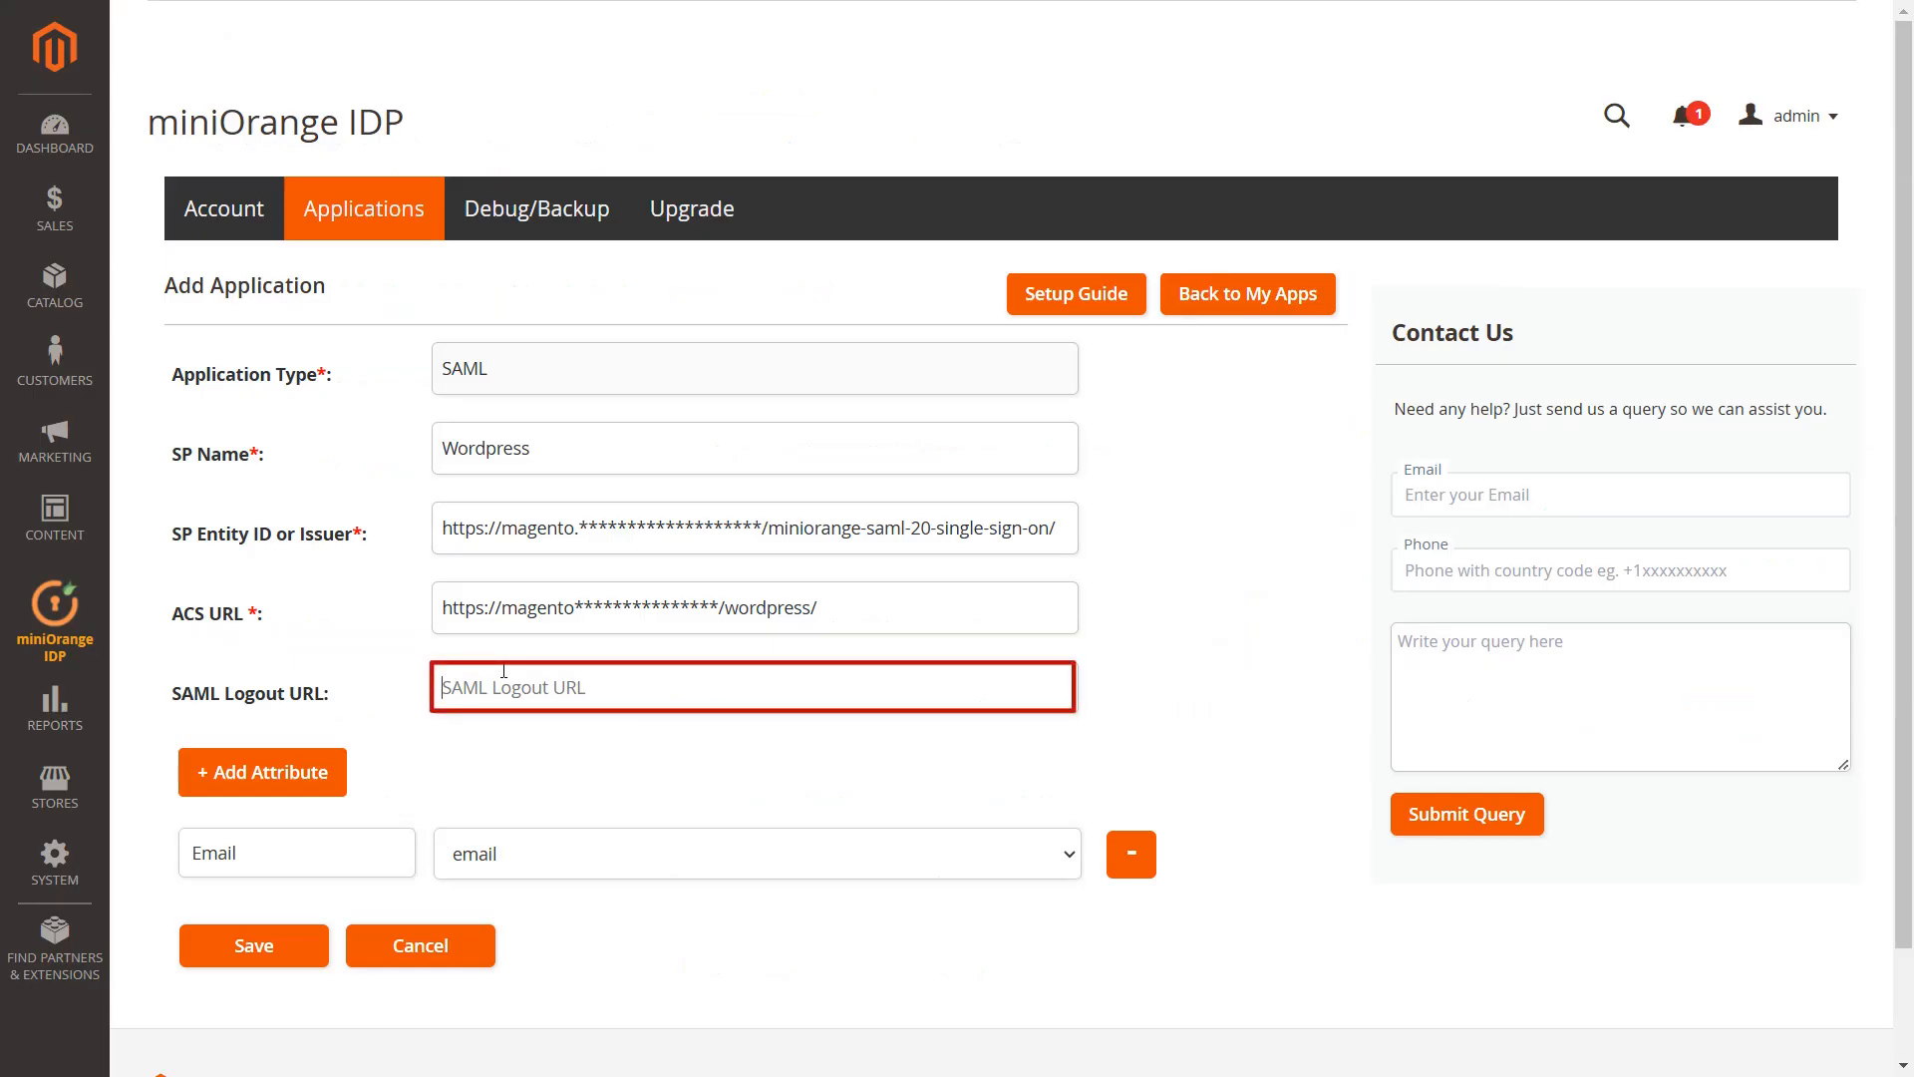
key(ctrl+v)
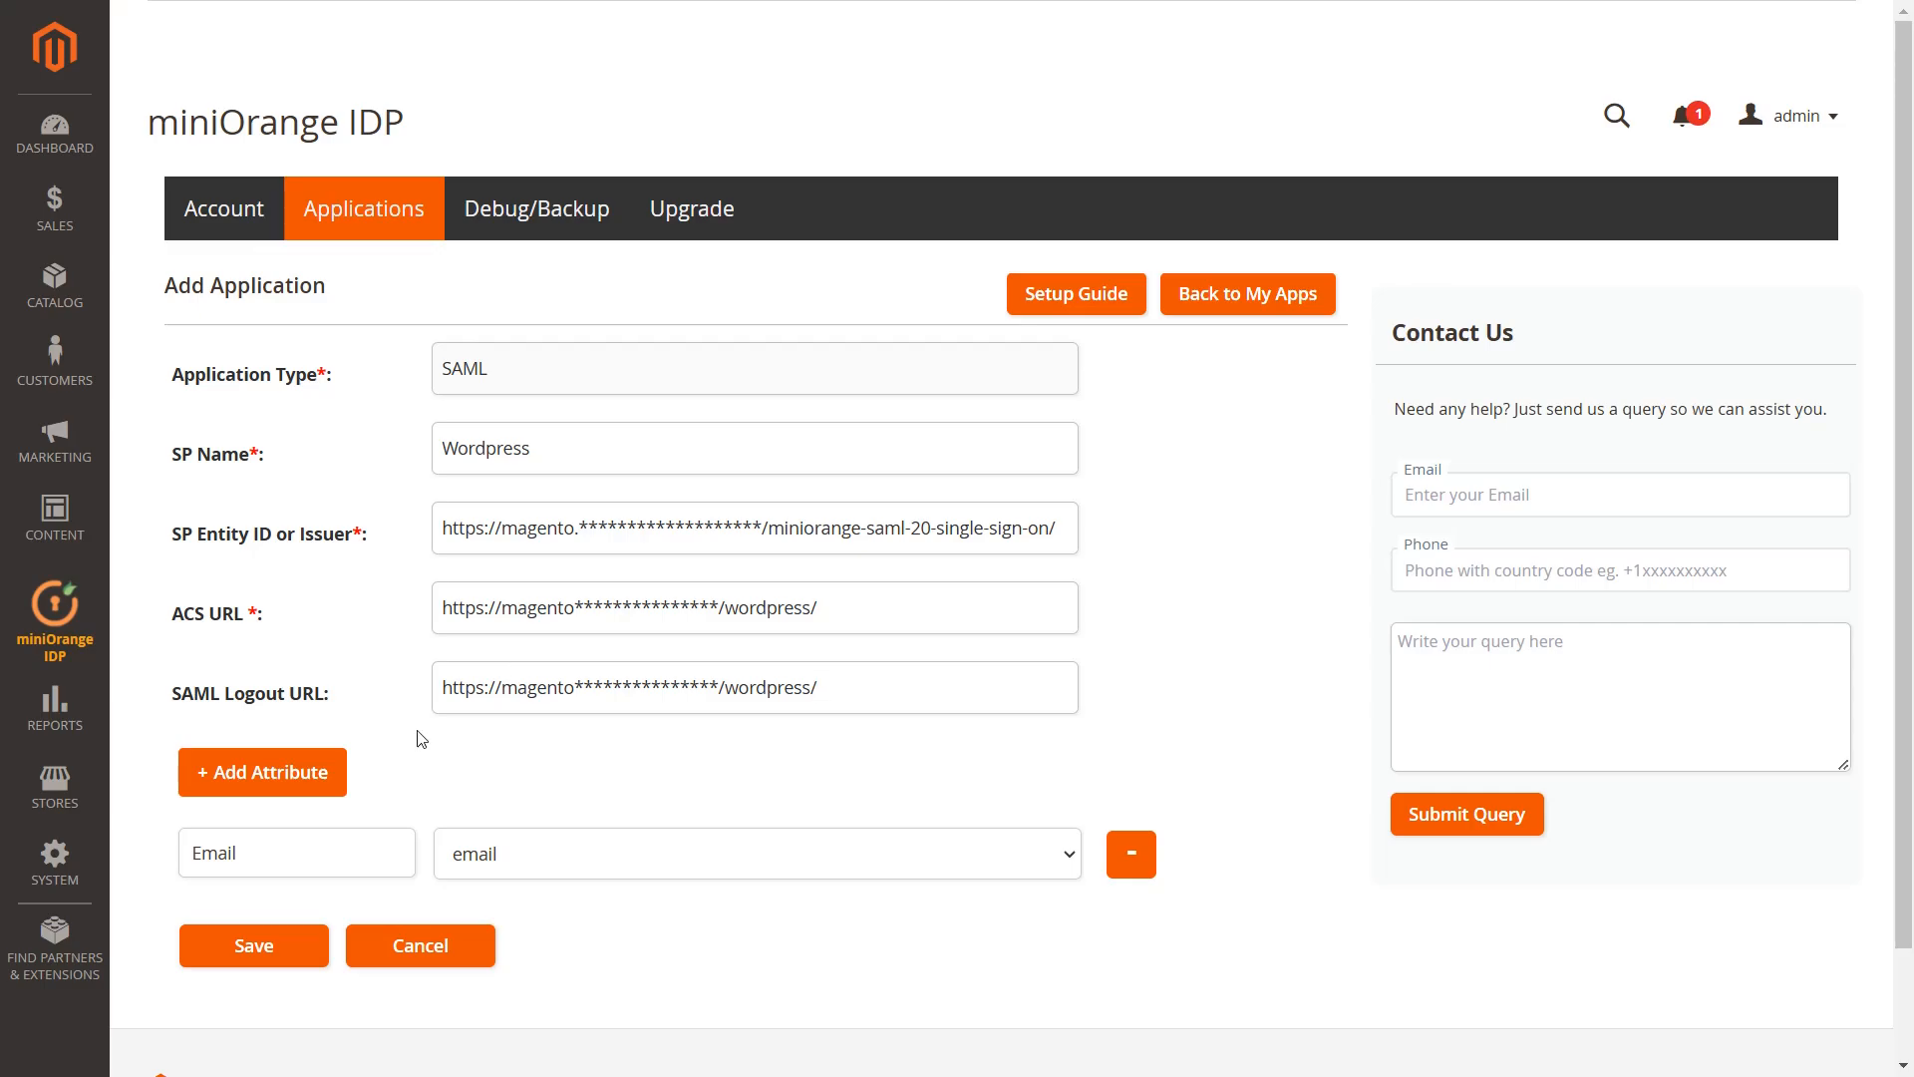
Add a FirstName attribute row mapped to firstname
click(282, 781)
click(263, 927)
text(F)
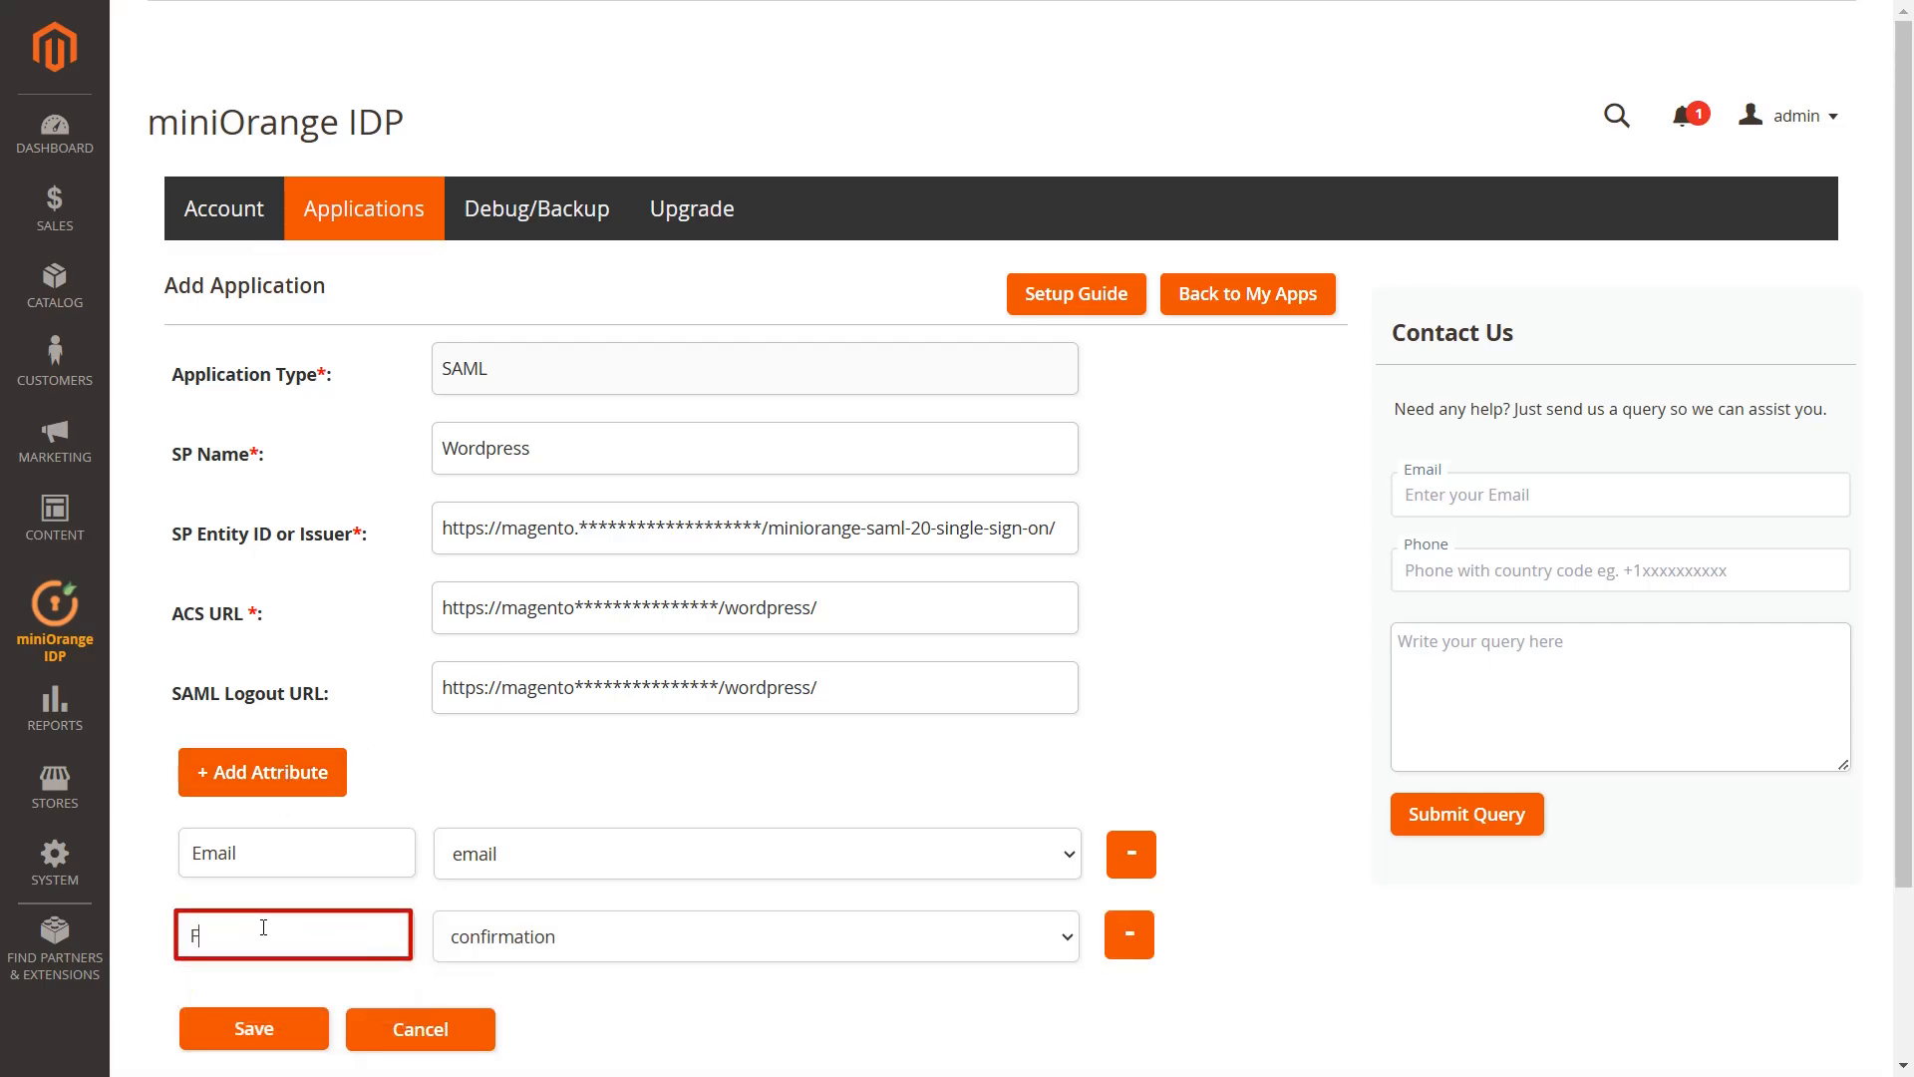
text(irstName)
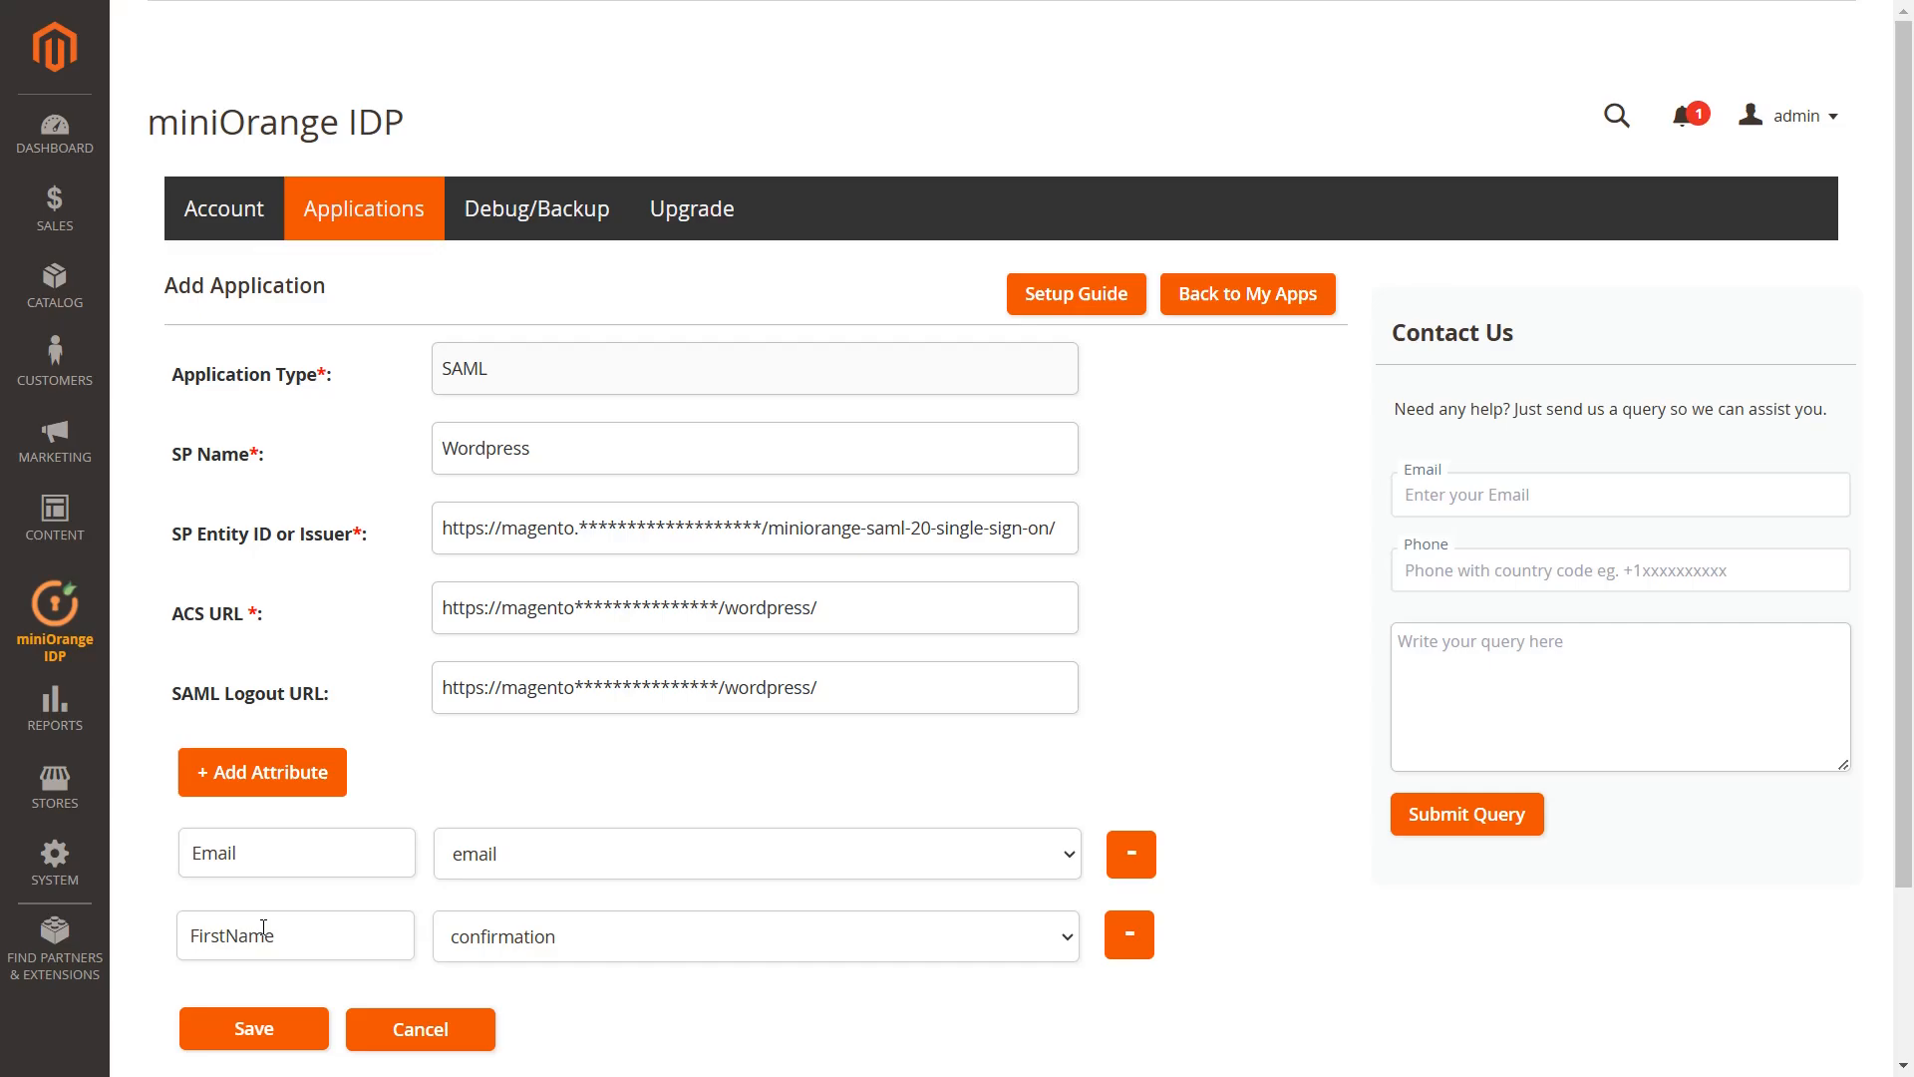
click(514, 942)
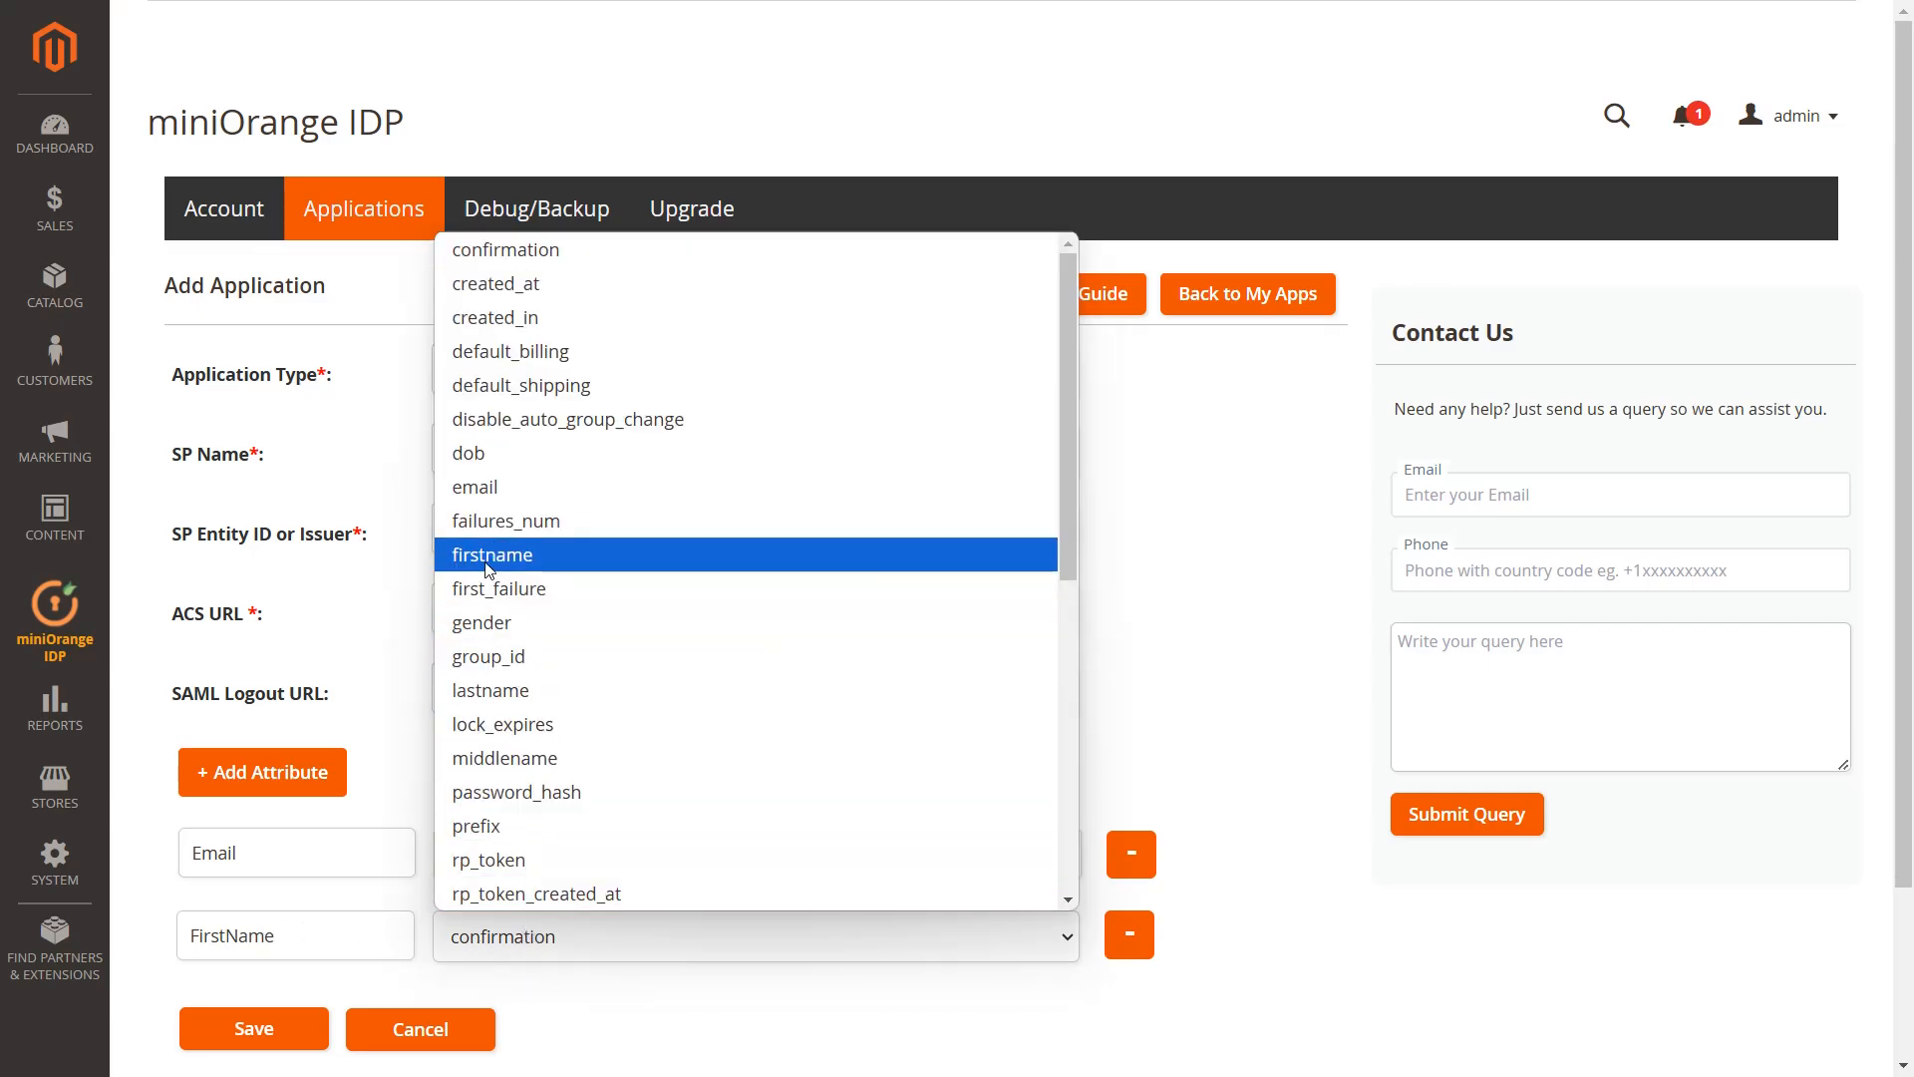
click(488, 555)
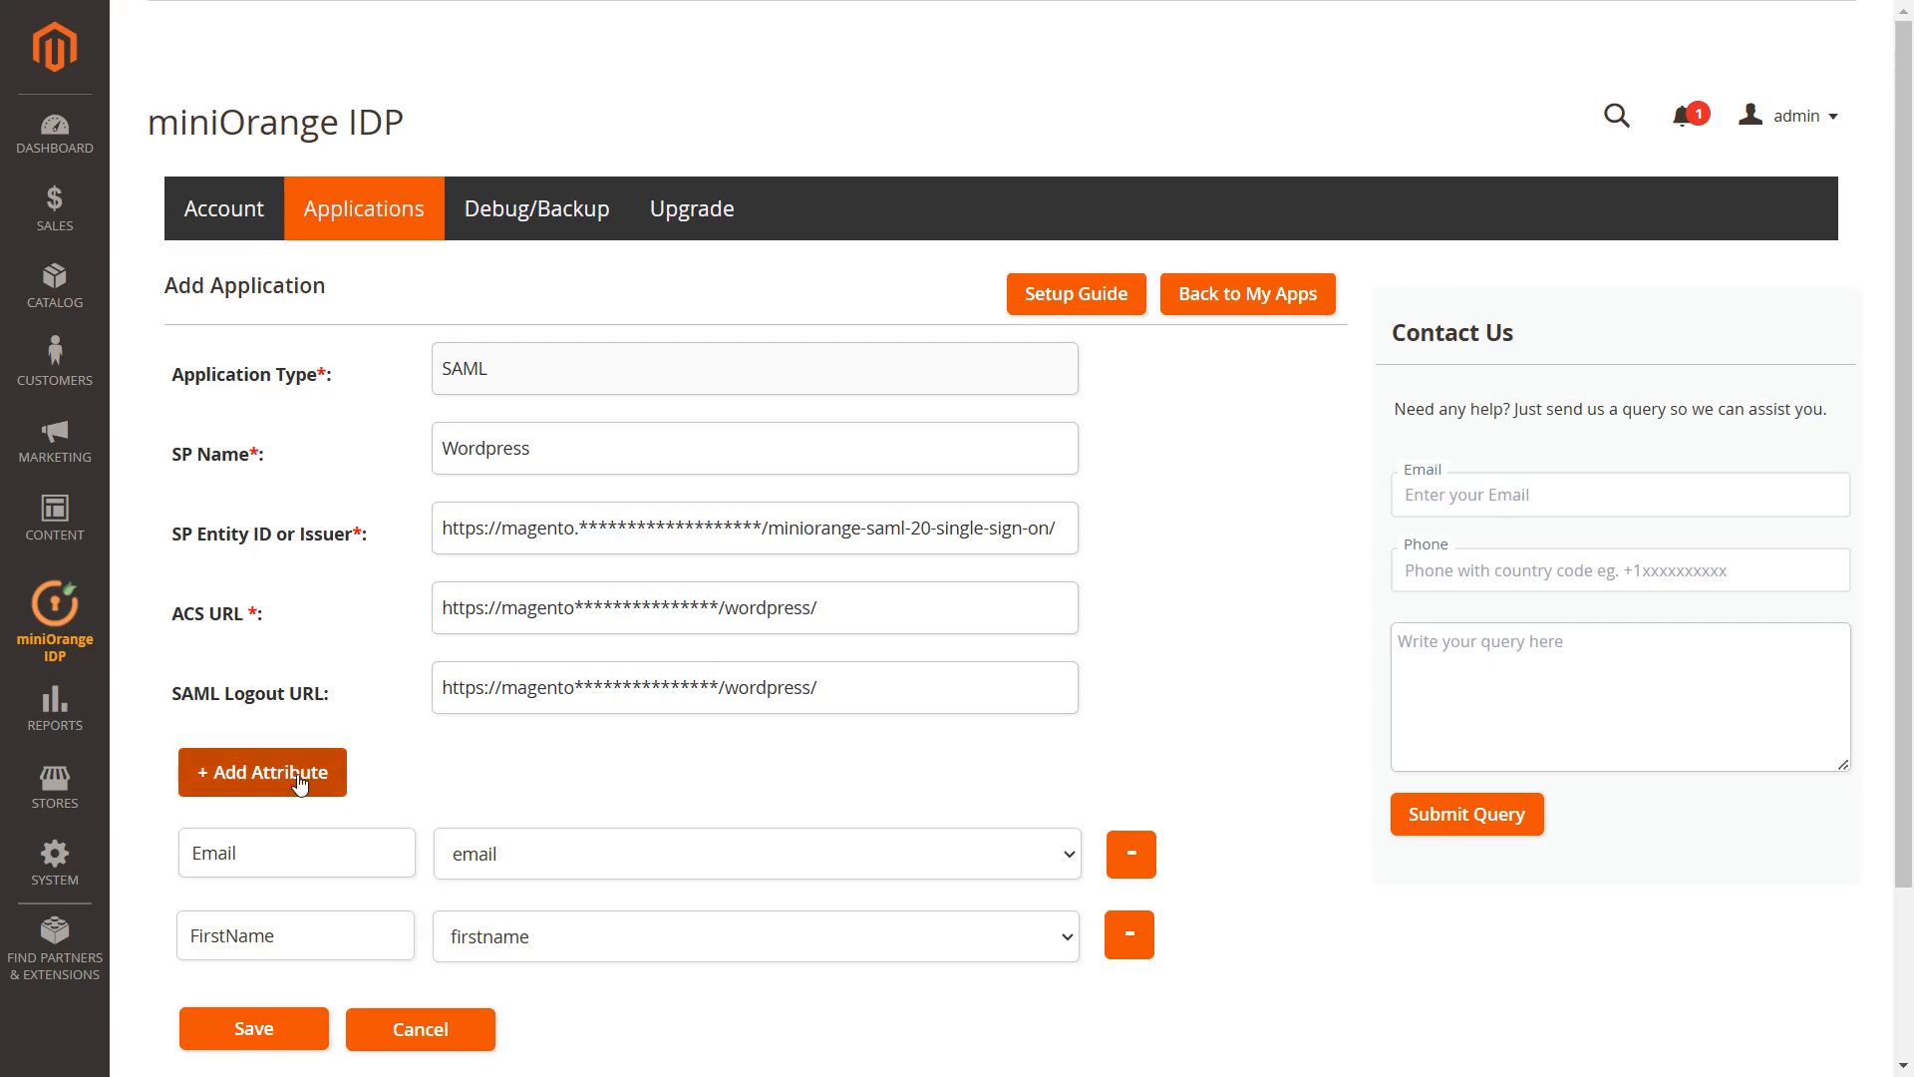
Add a LastName attribute row mapped to lastname
click(262, 772)
text(LastName)
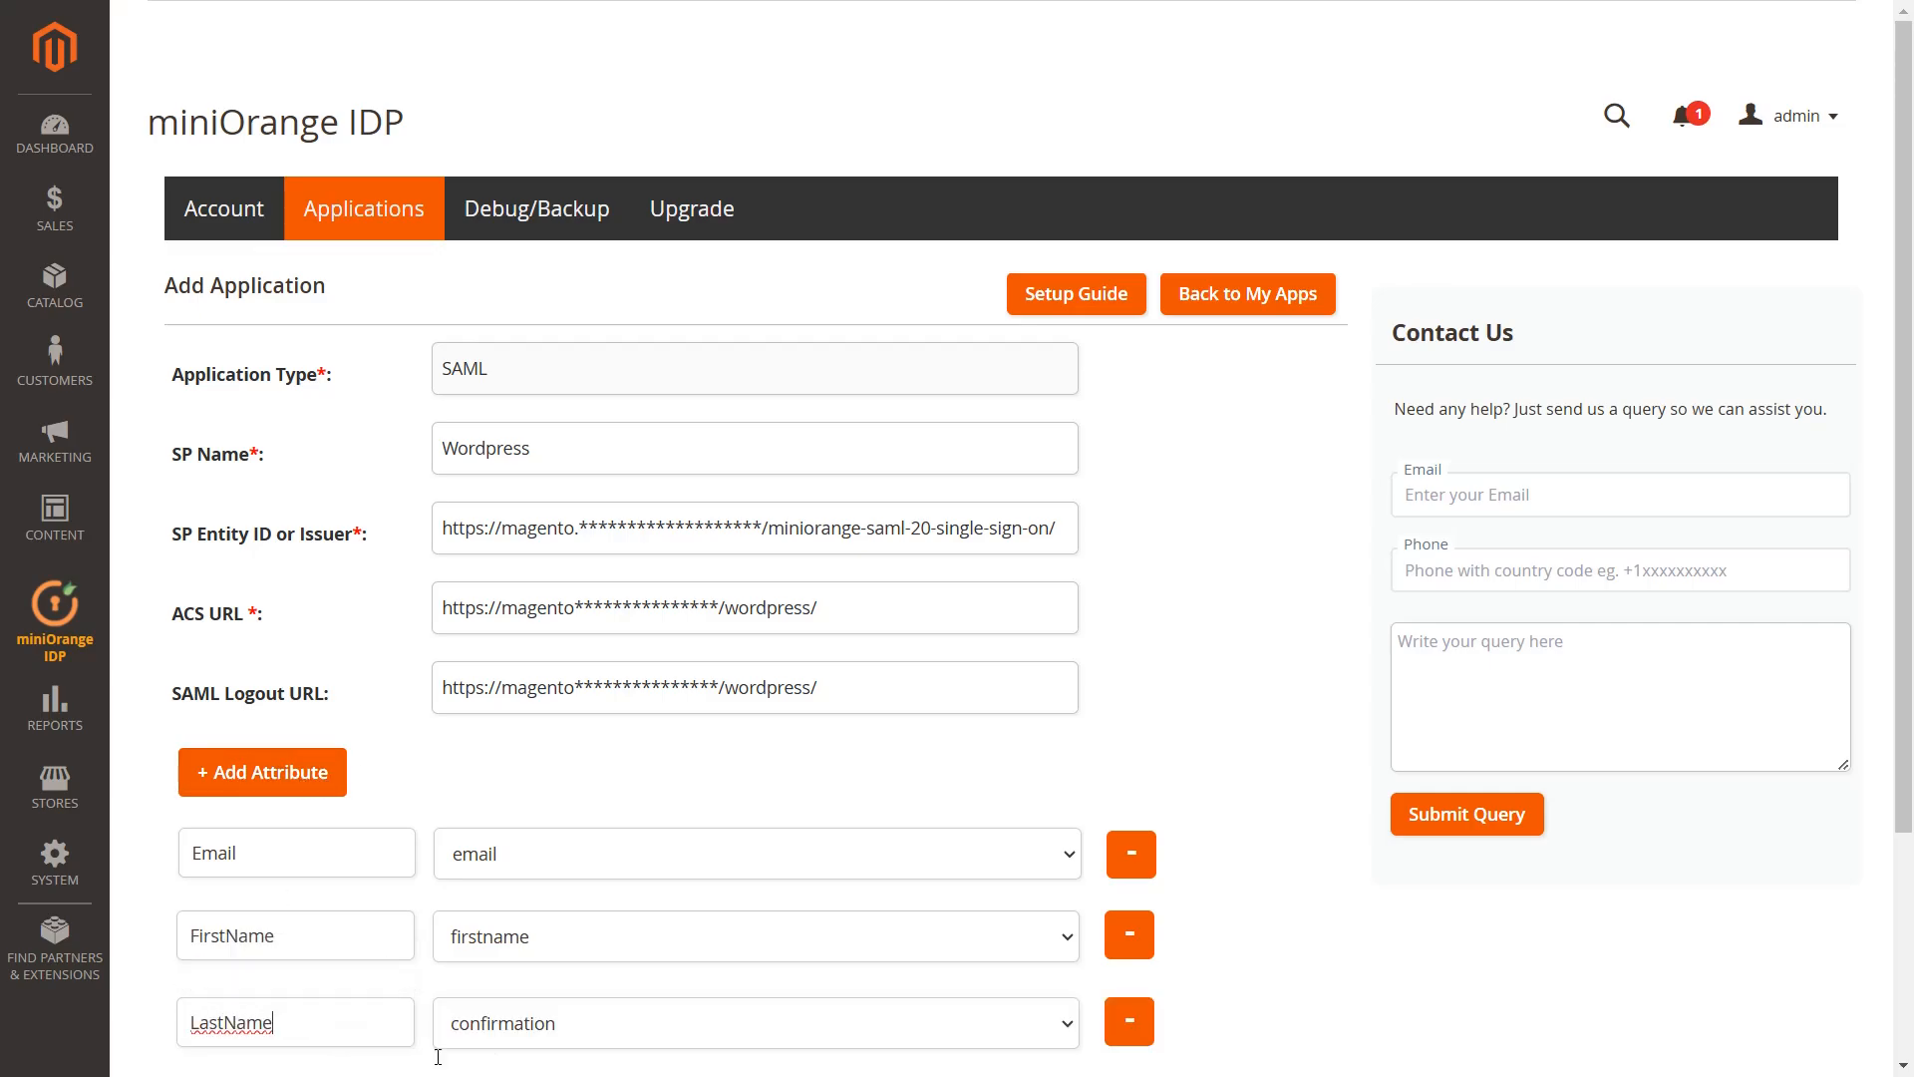
click(569, 1023)
click(570, 714)
scroll(569, 727, down, 1)
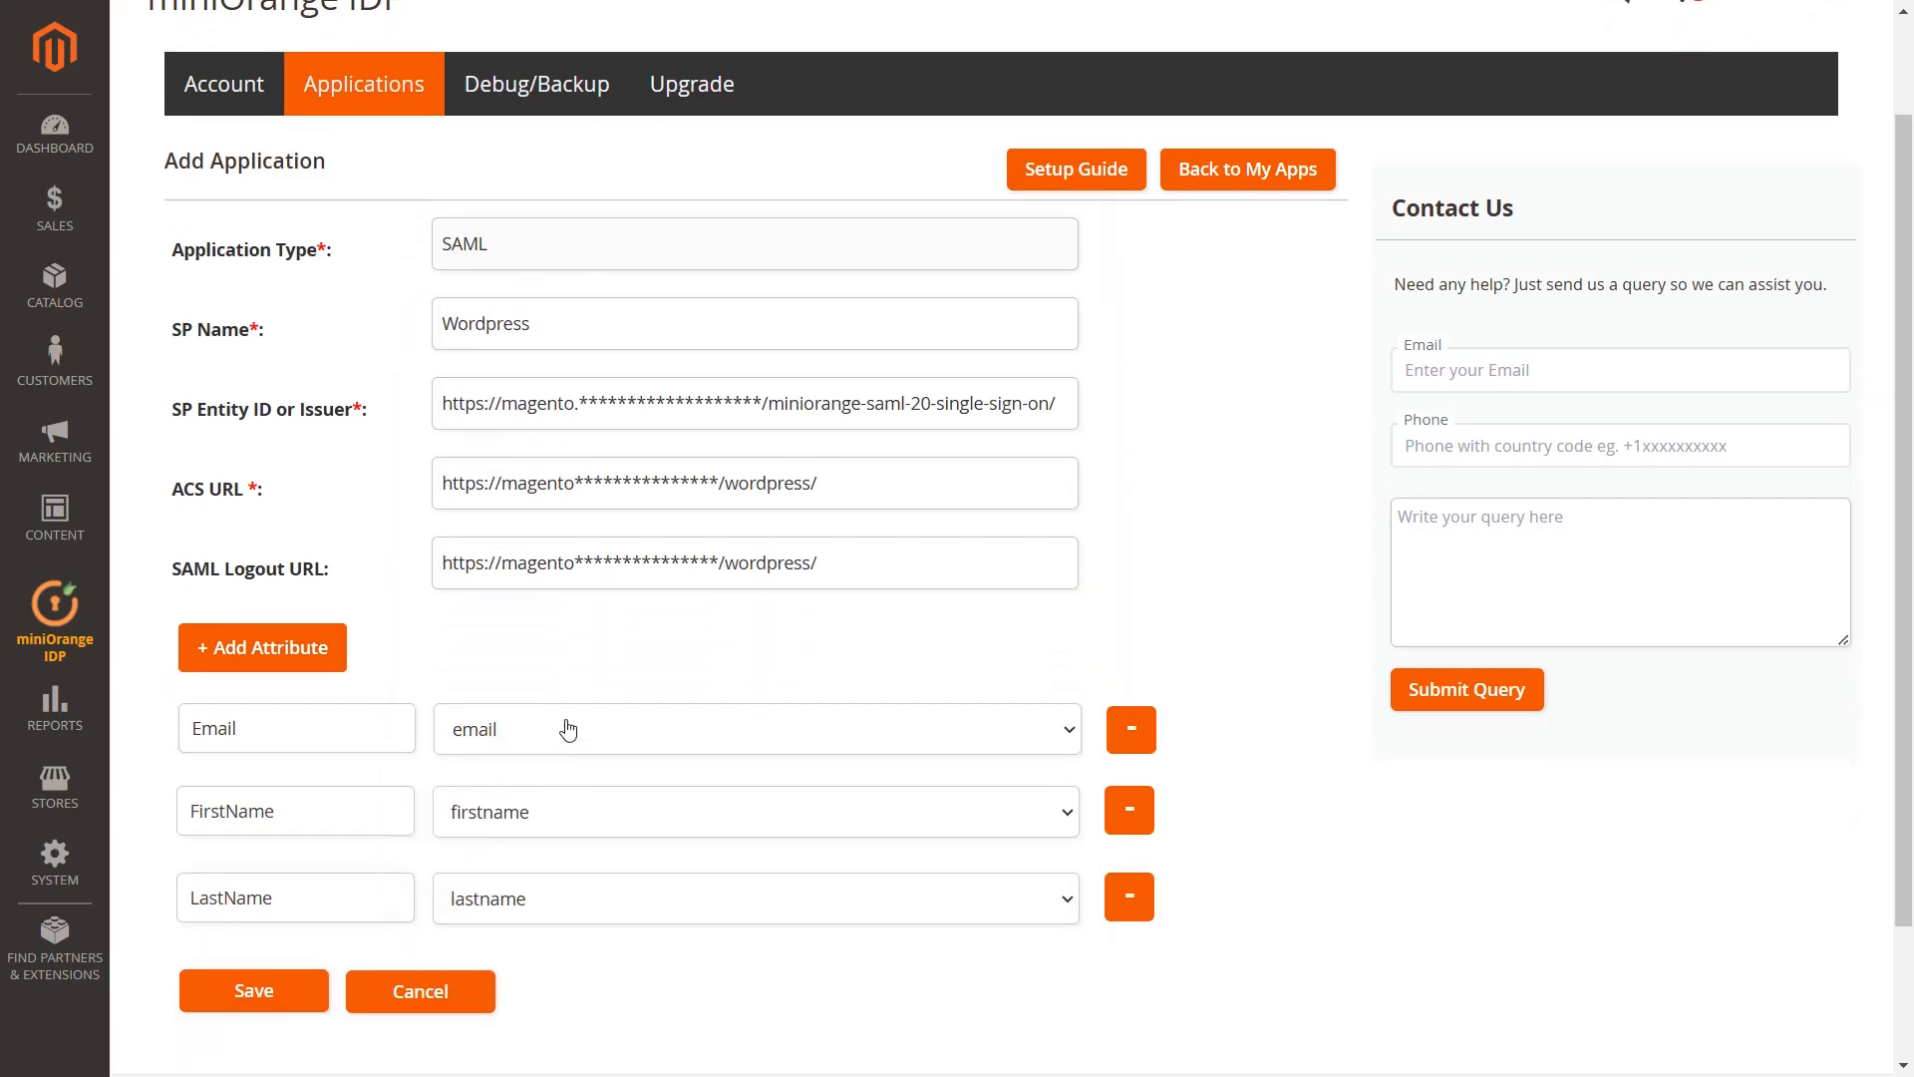
scroll(568, 735, down, 1)
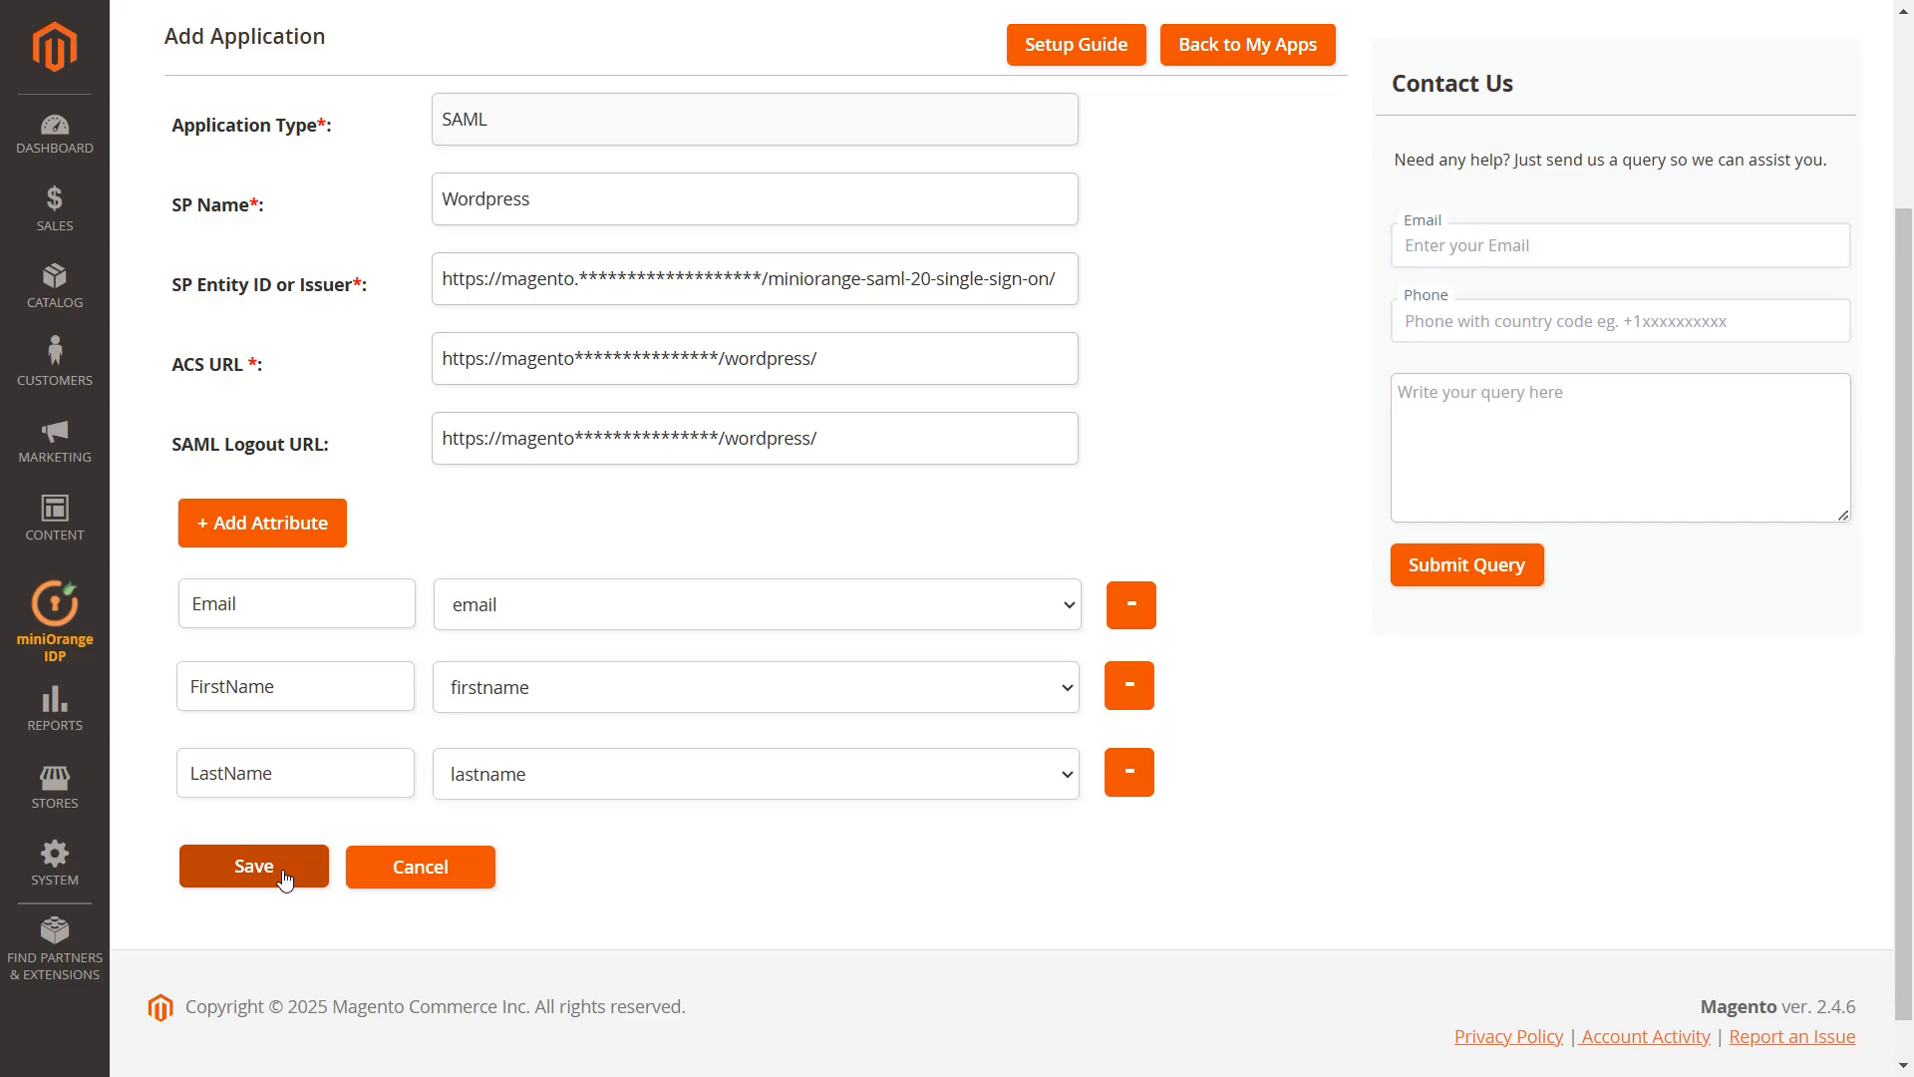
Save the Wordpress application, view its IDP metadata, and copy the IDP-EntityID / Issuer
click(283, 877)
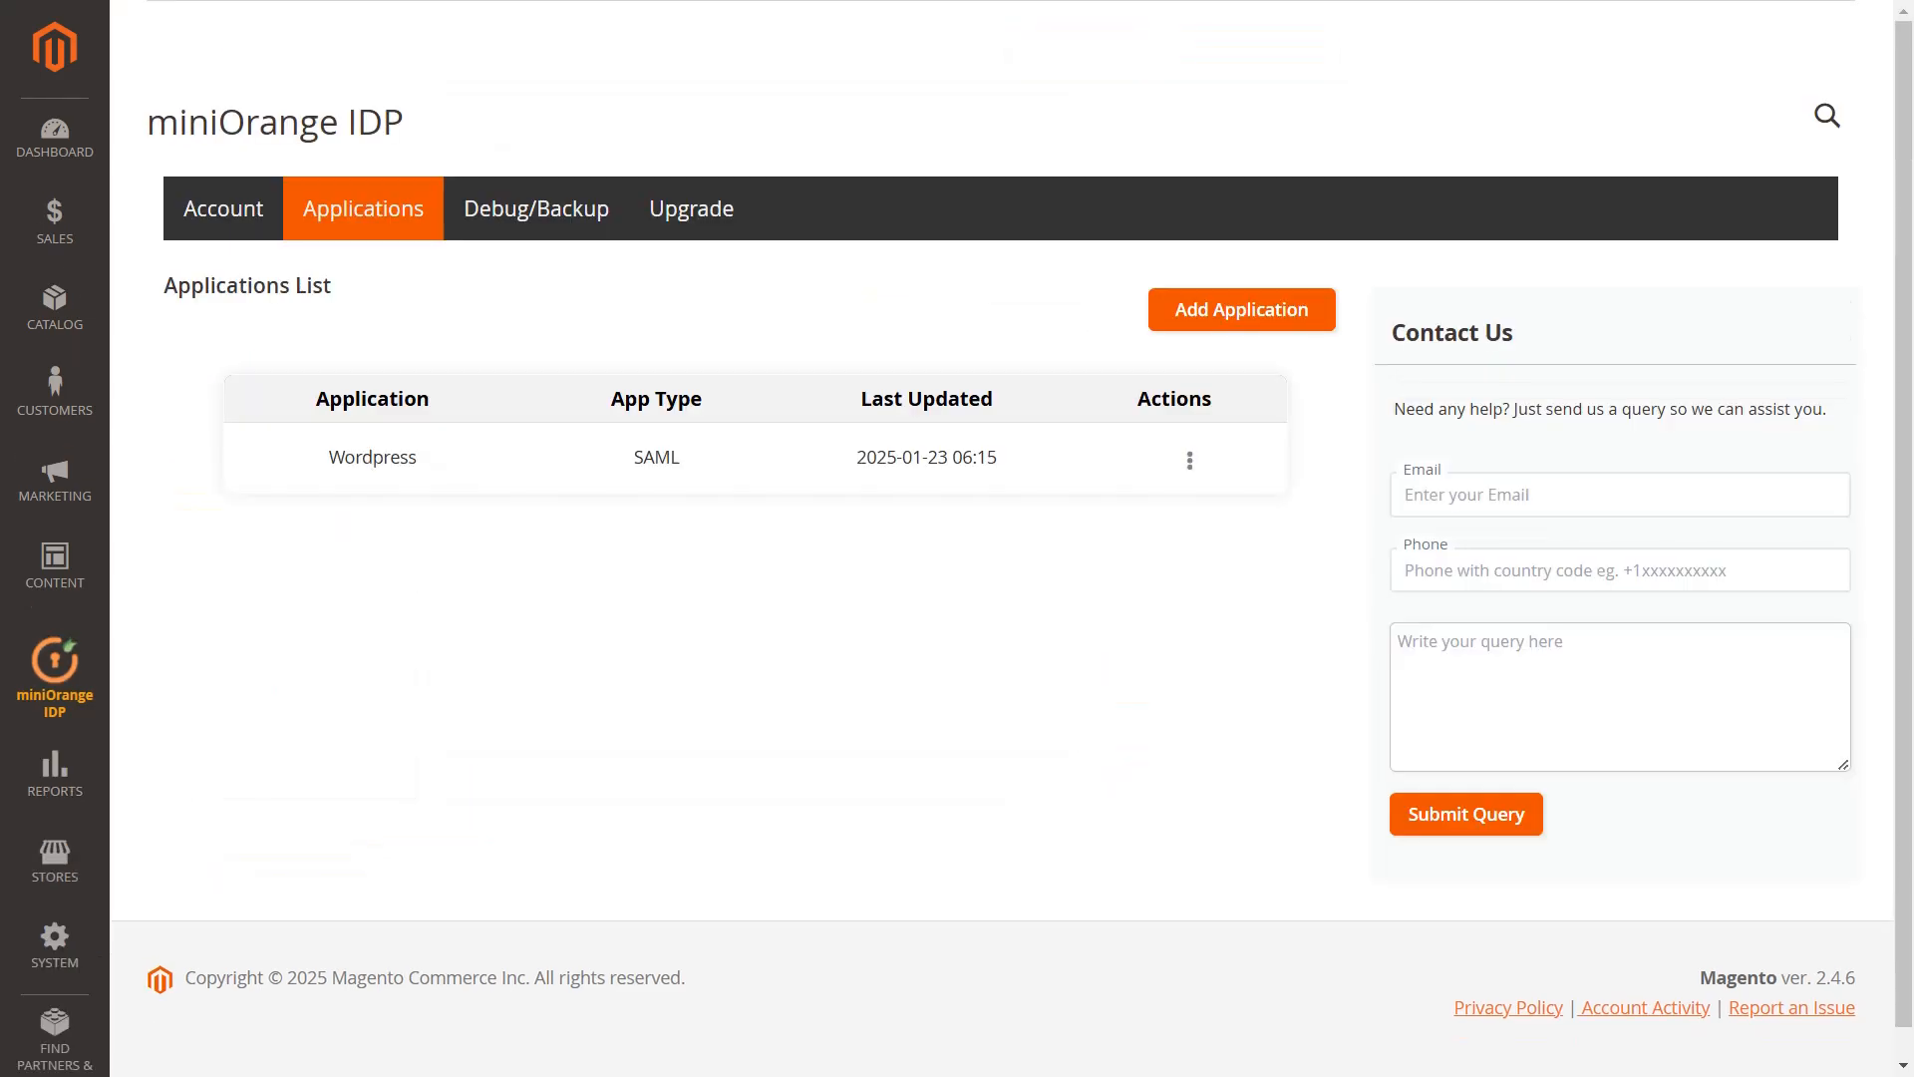
click(1189, 462)
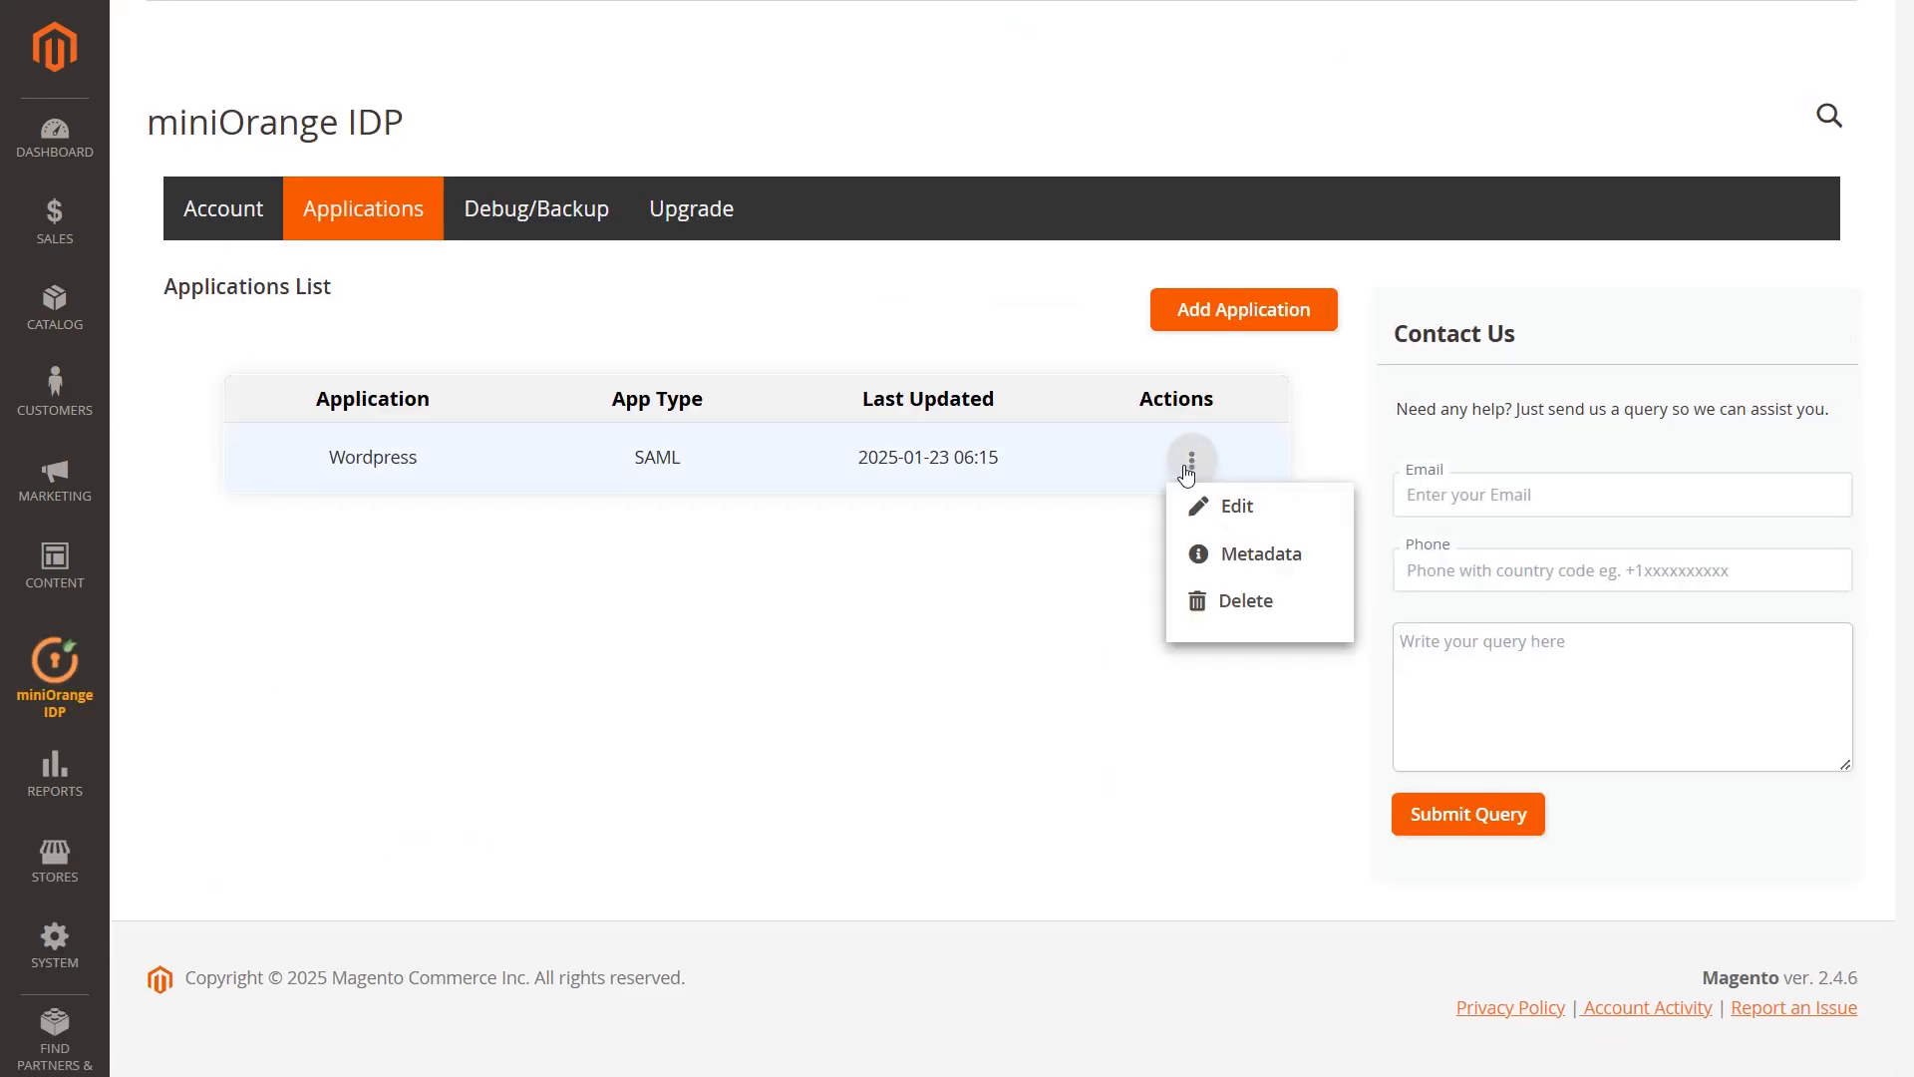
click(1236, 557)
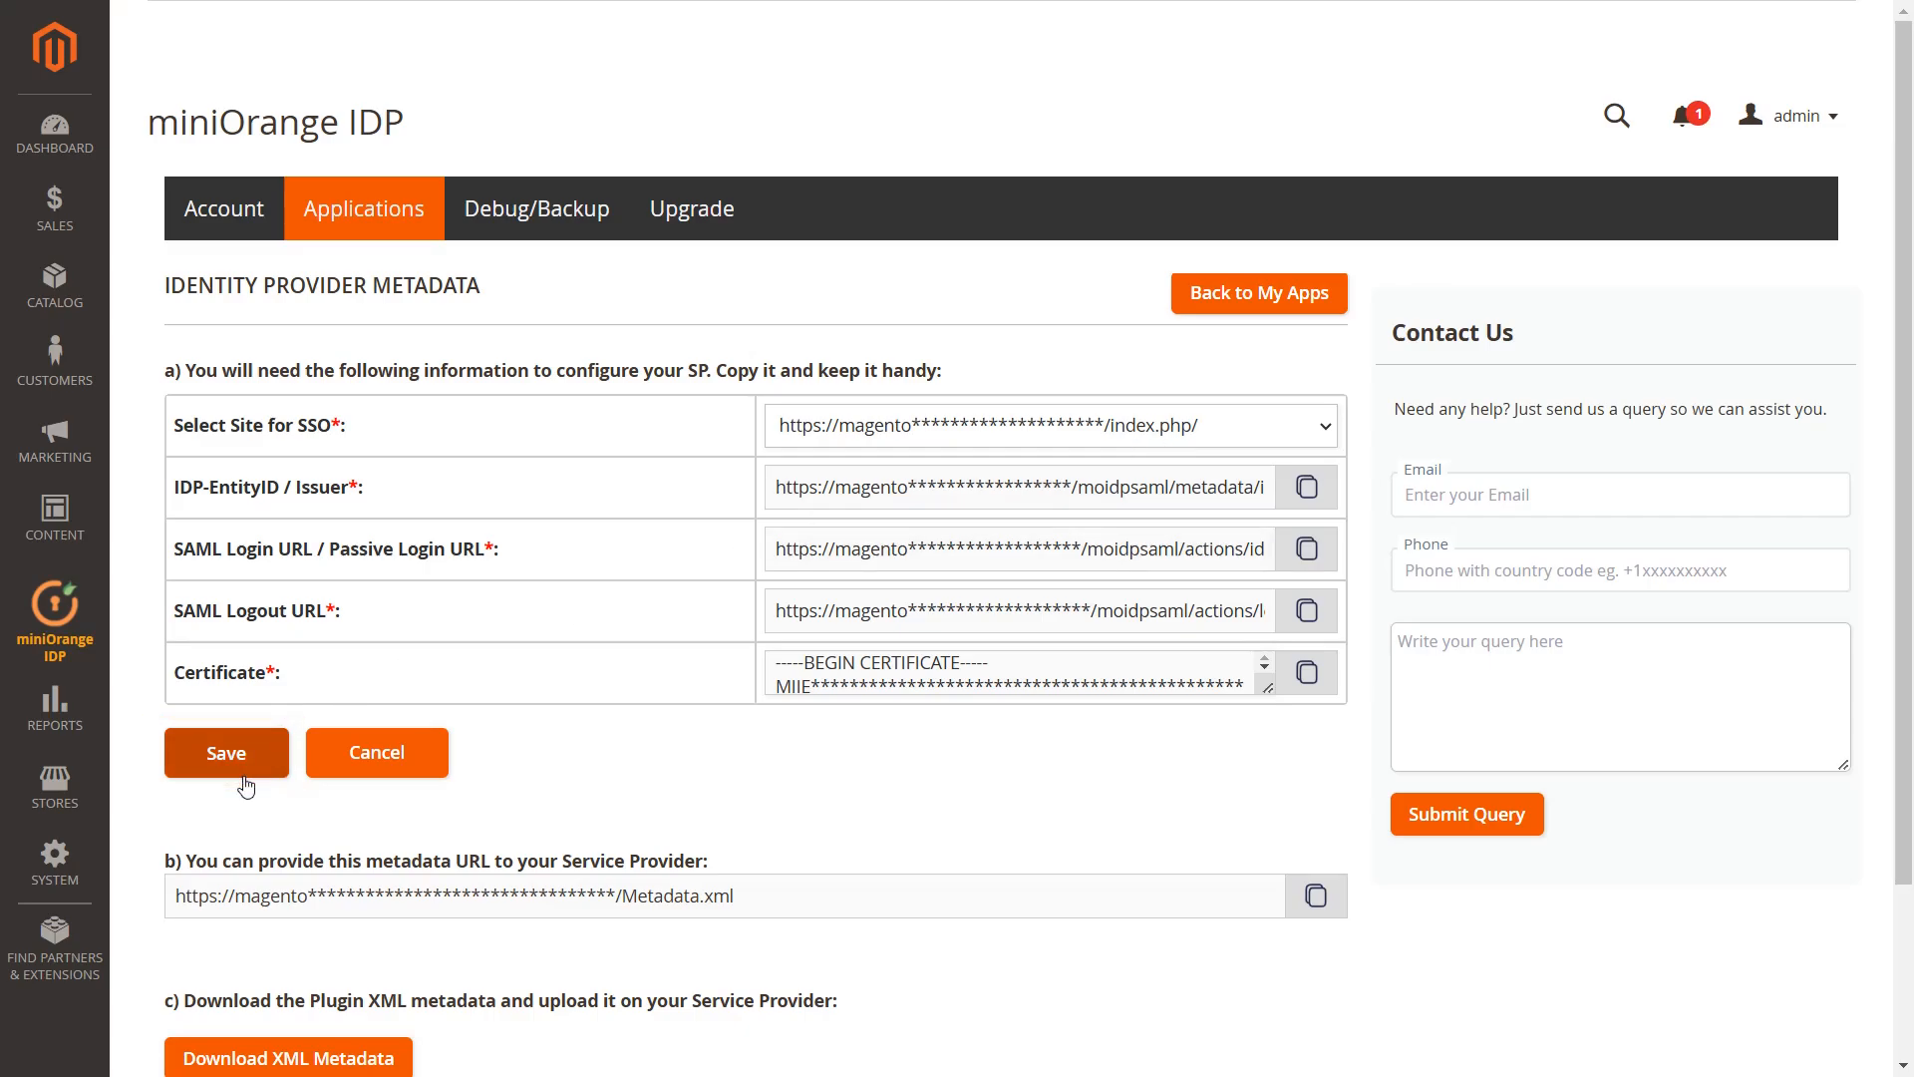
click(1308, 491)
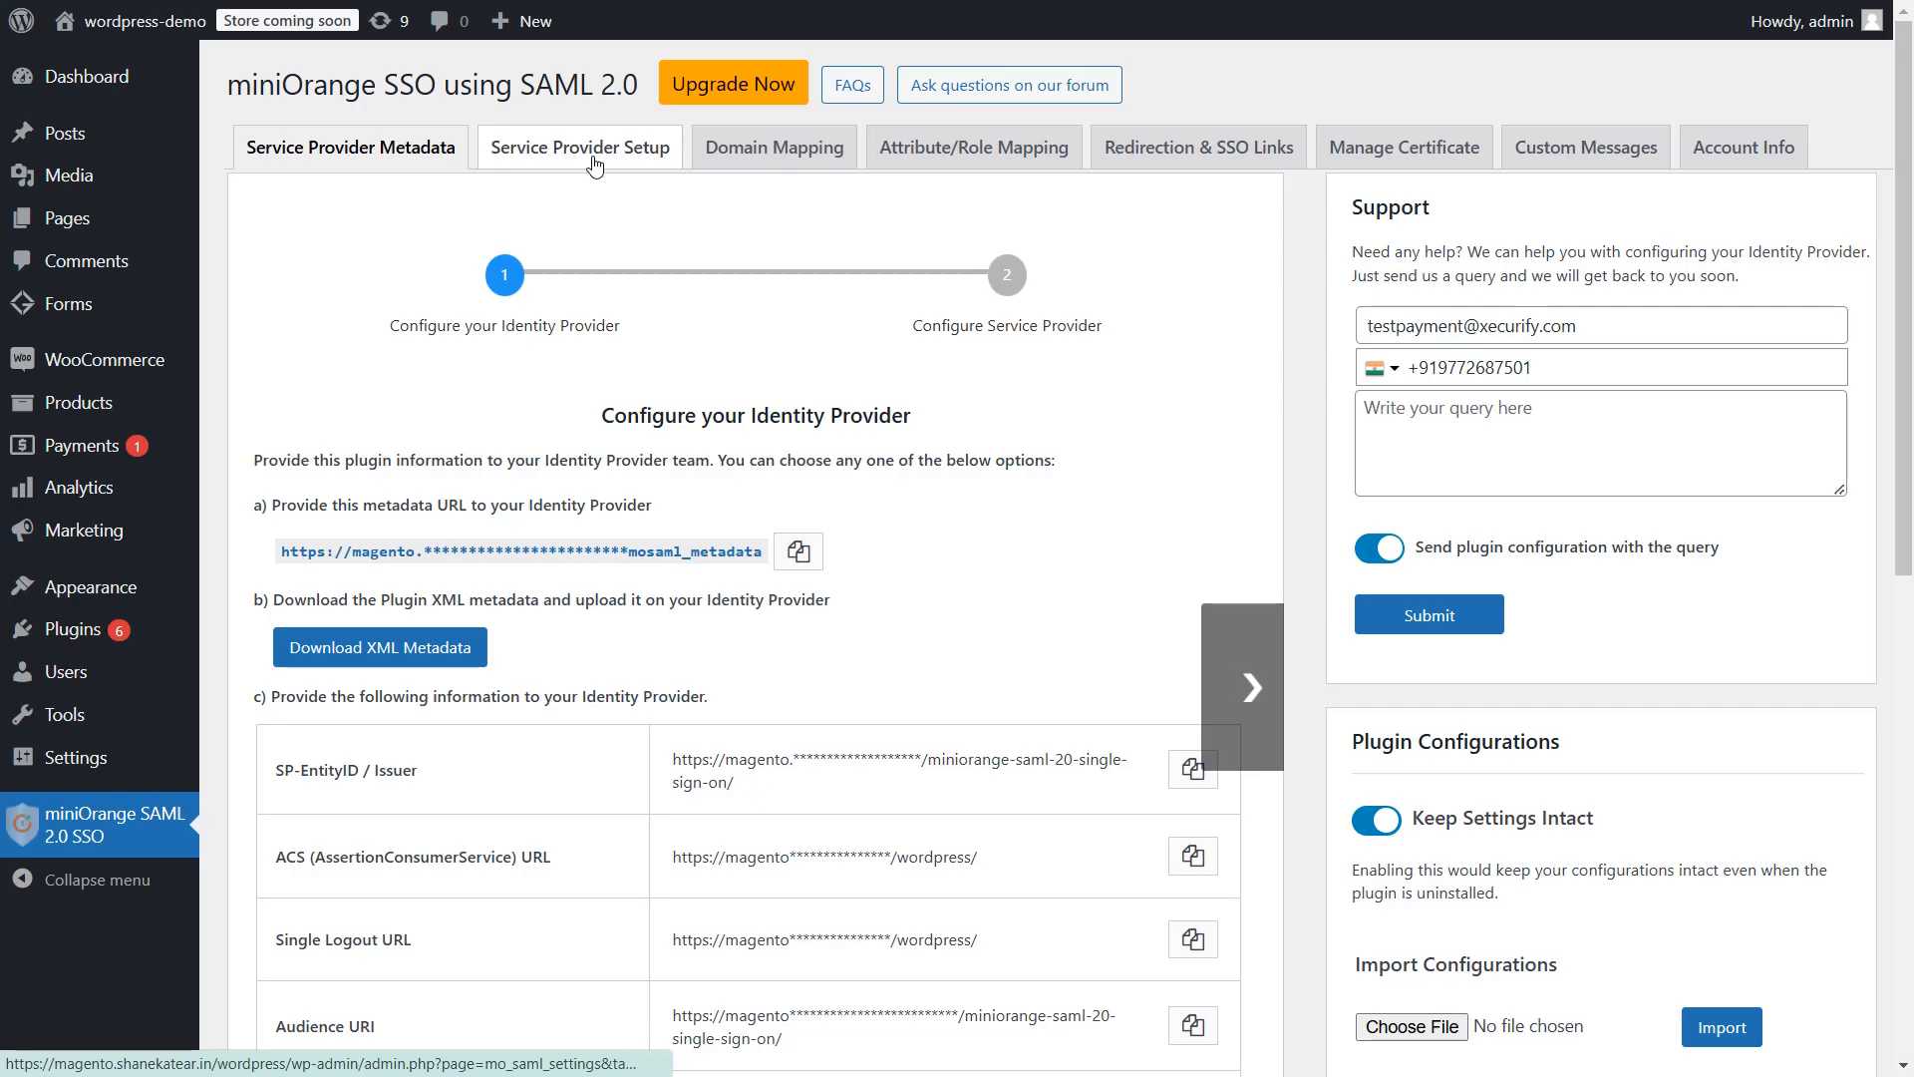
Add a custom identity provider named 'Magento' and paste Magento's IDP entity ID
click(595, 162)
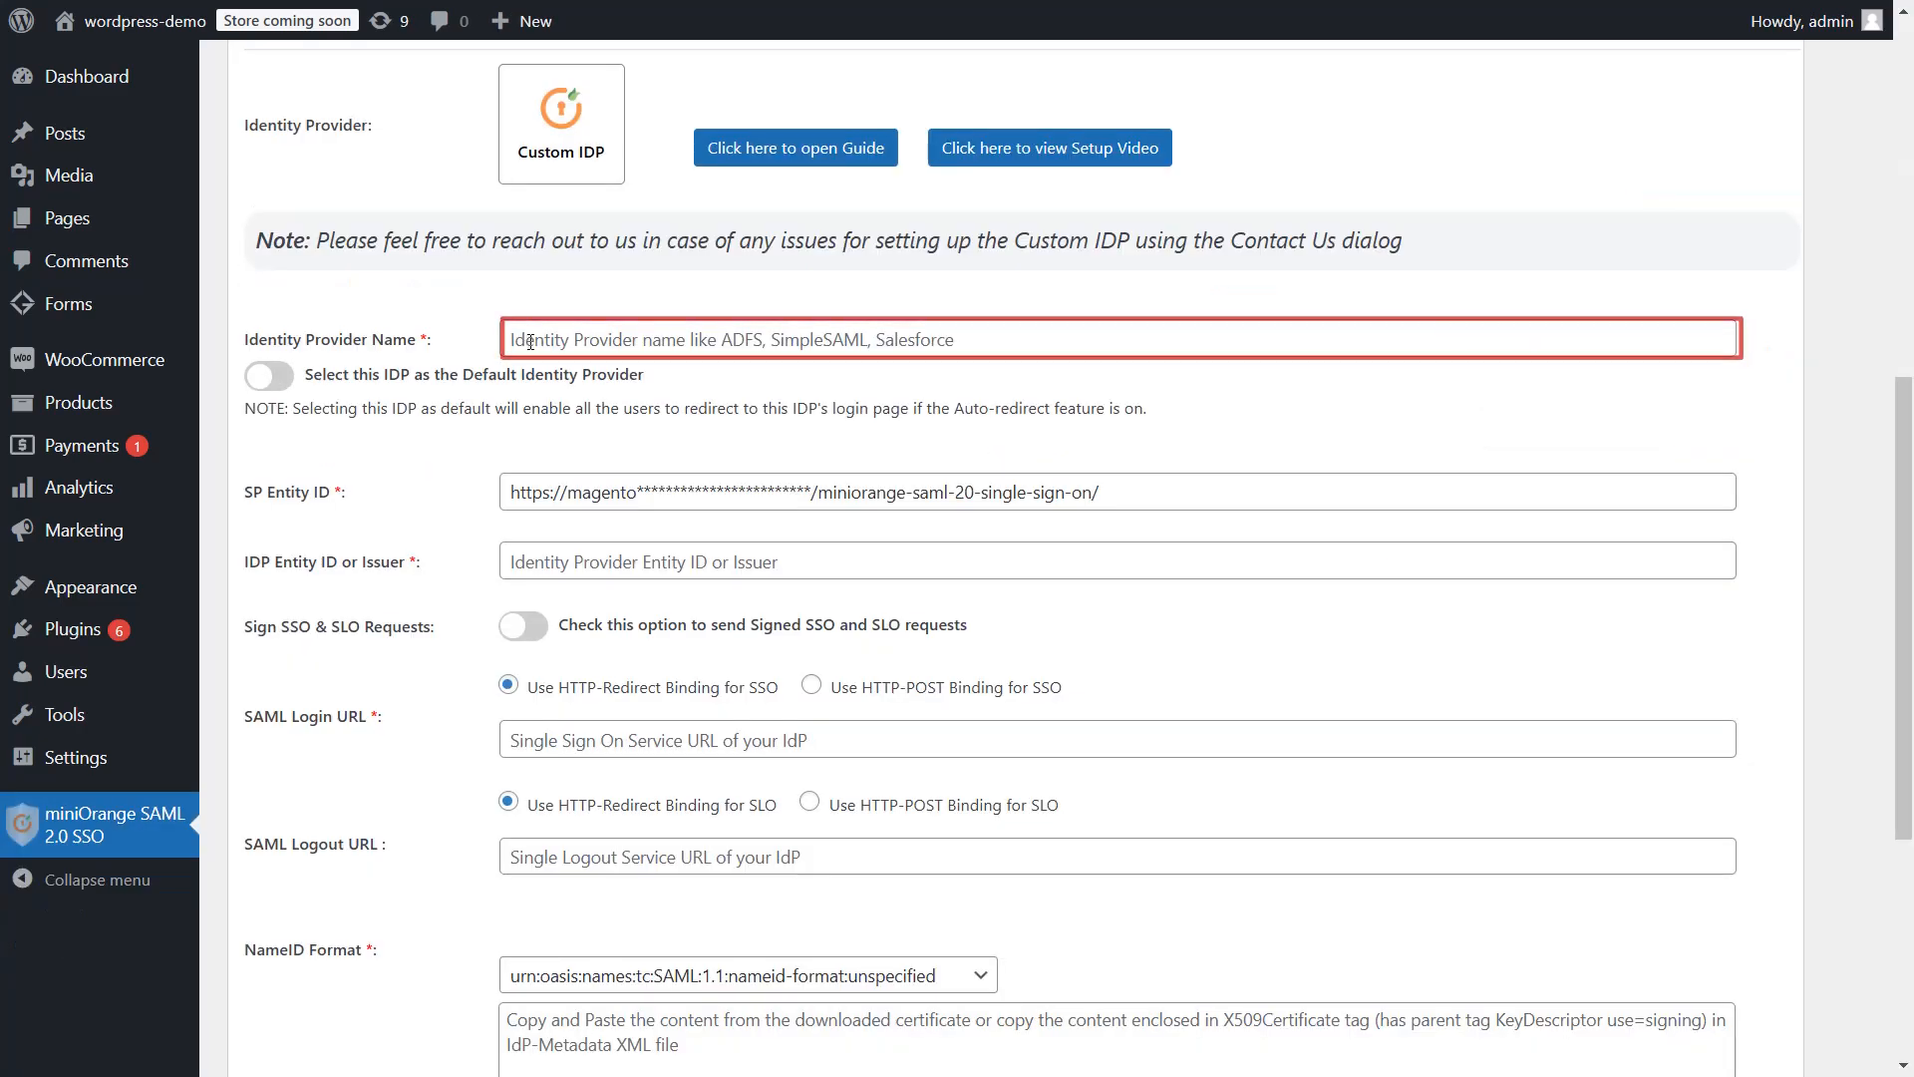
click(529, 341)
text(Magento)
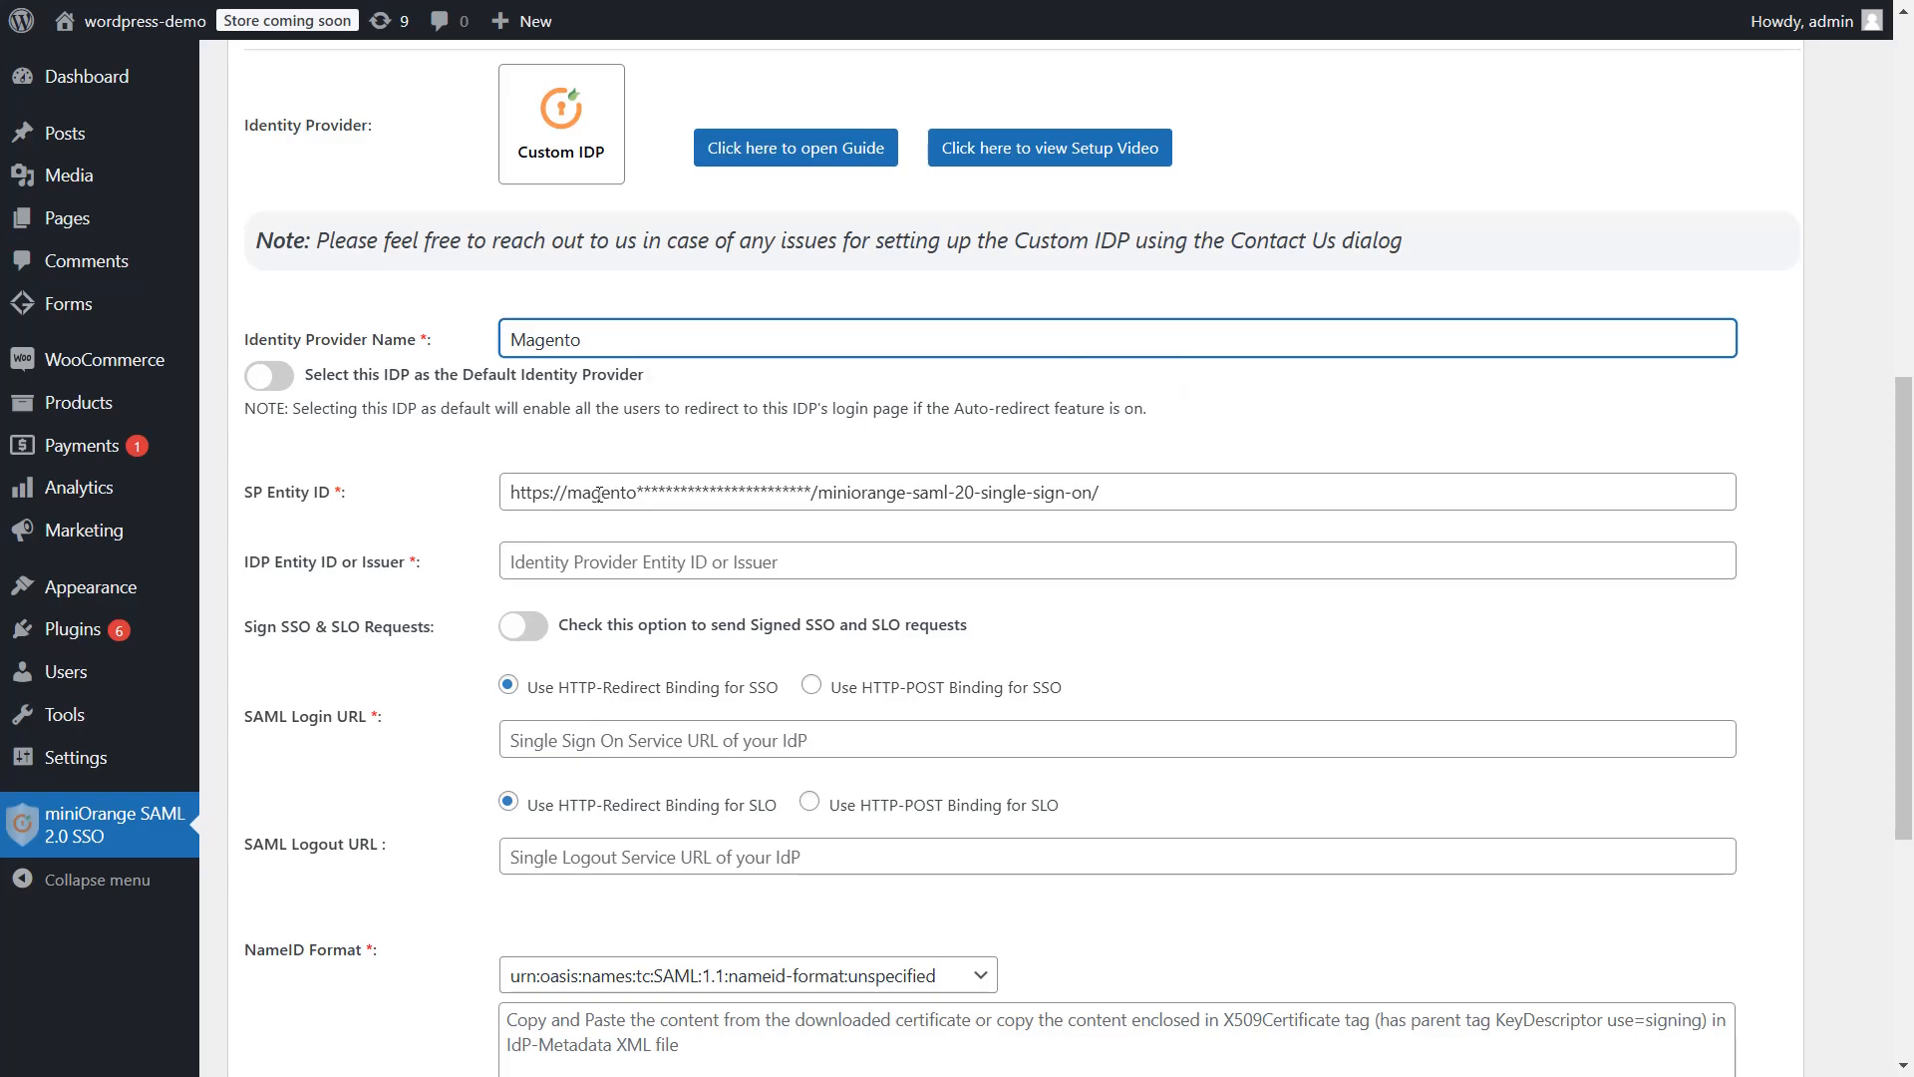
click(586, 561)
key(ctrl+v)
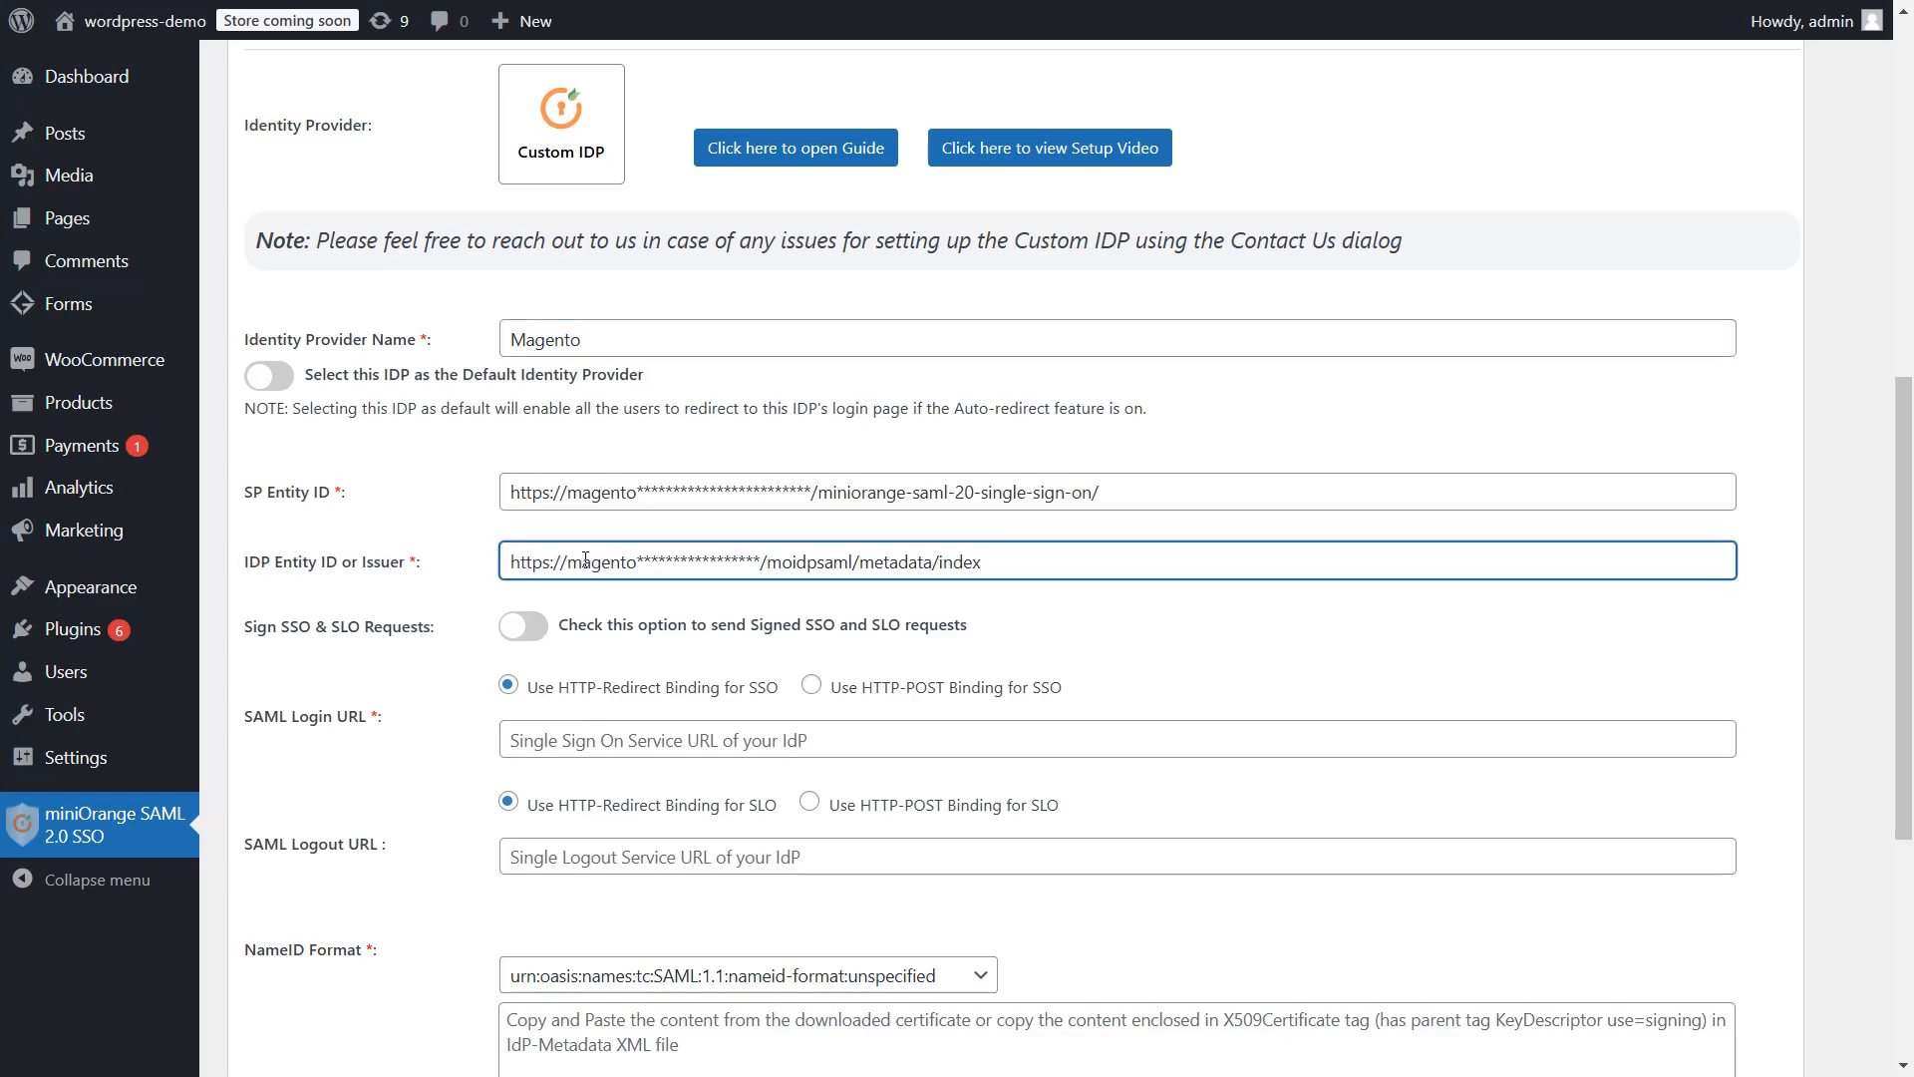
Copy Magento's SAML Login URL and Logout URL into the WordPress SAML fields
click(1304, 555)
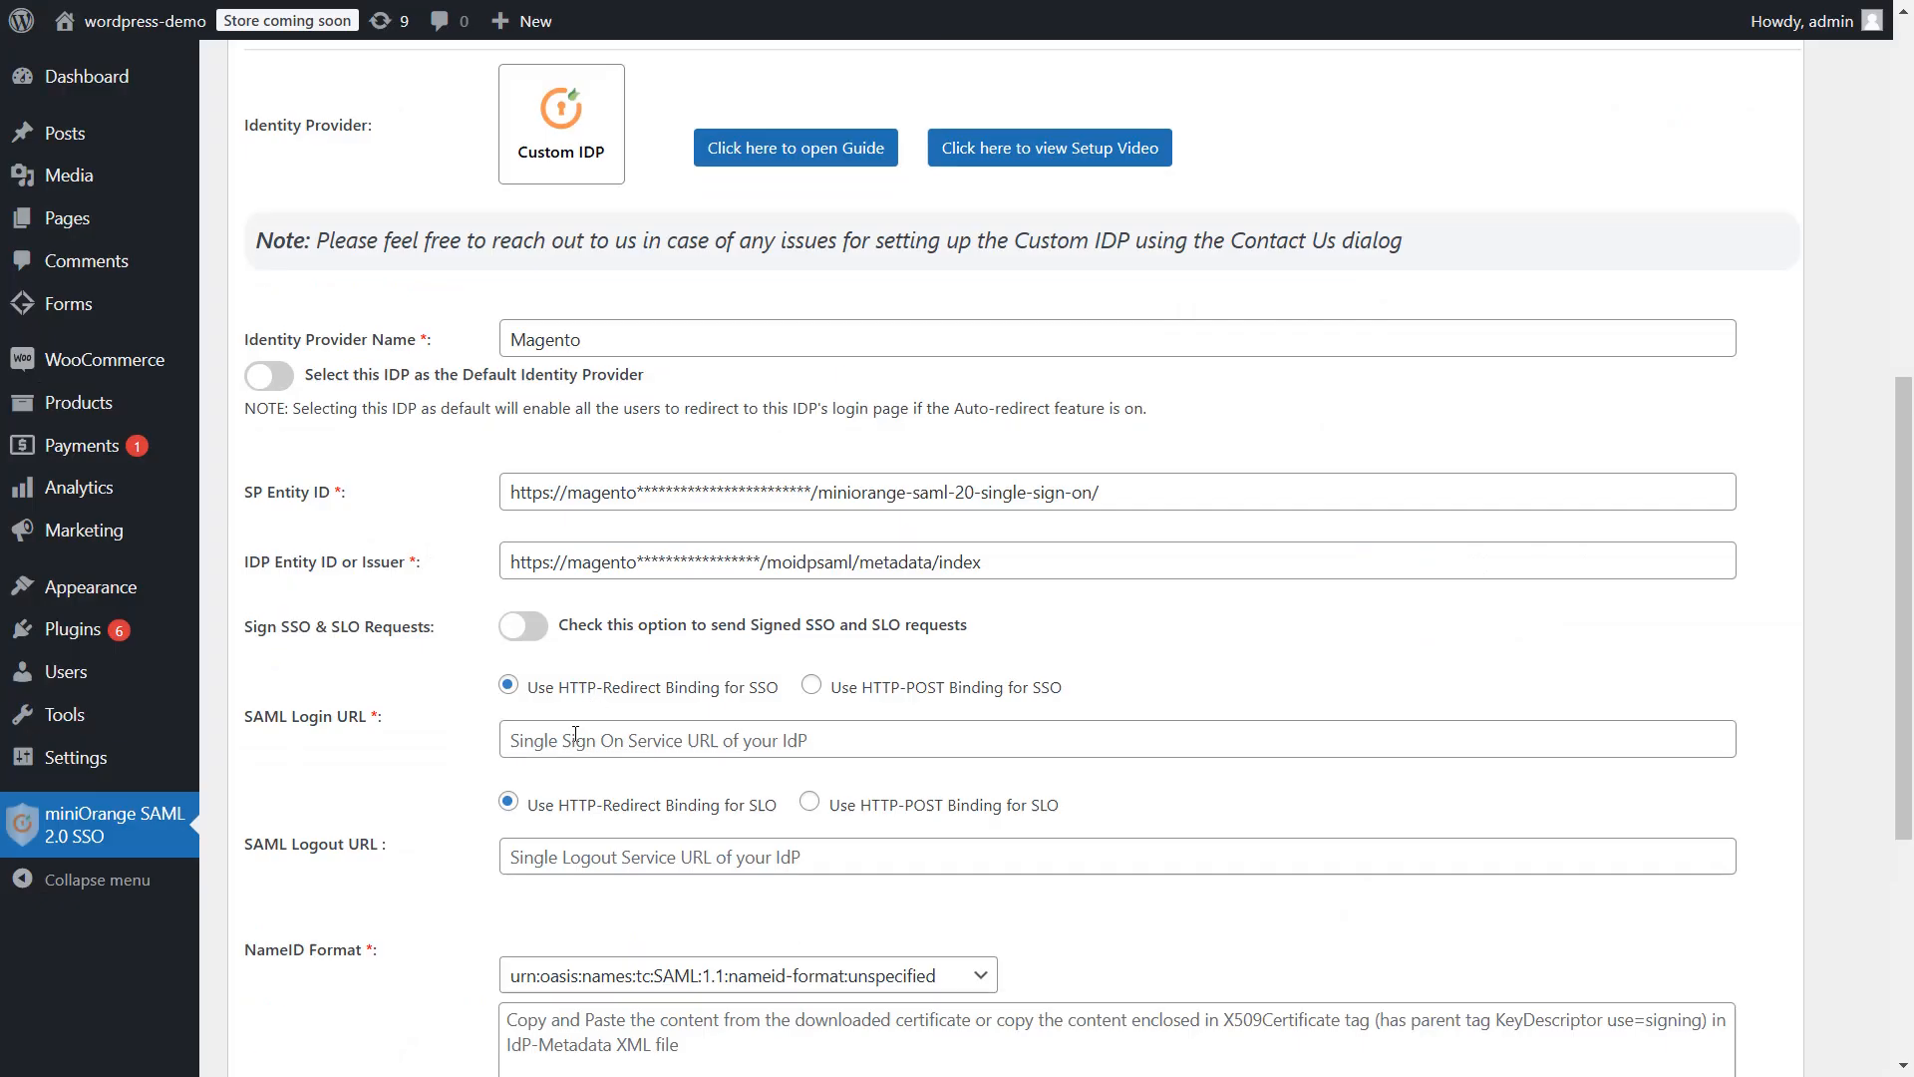
click(571, 740)
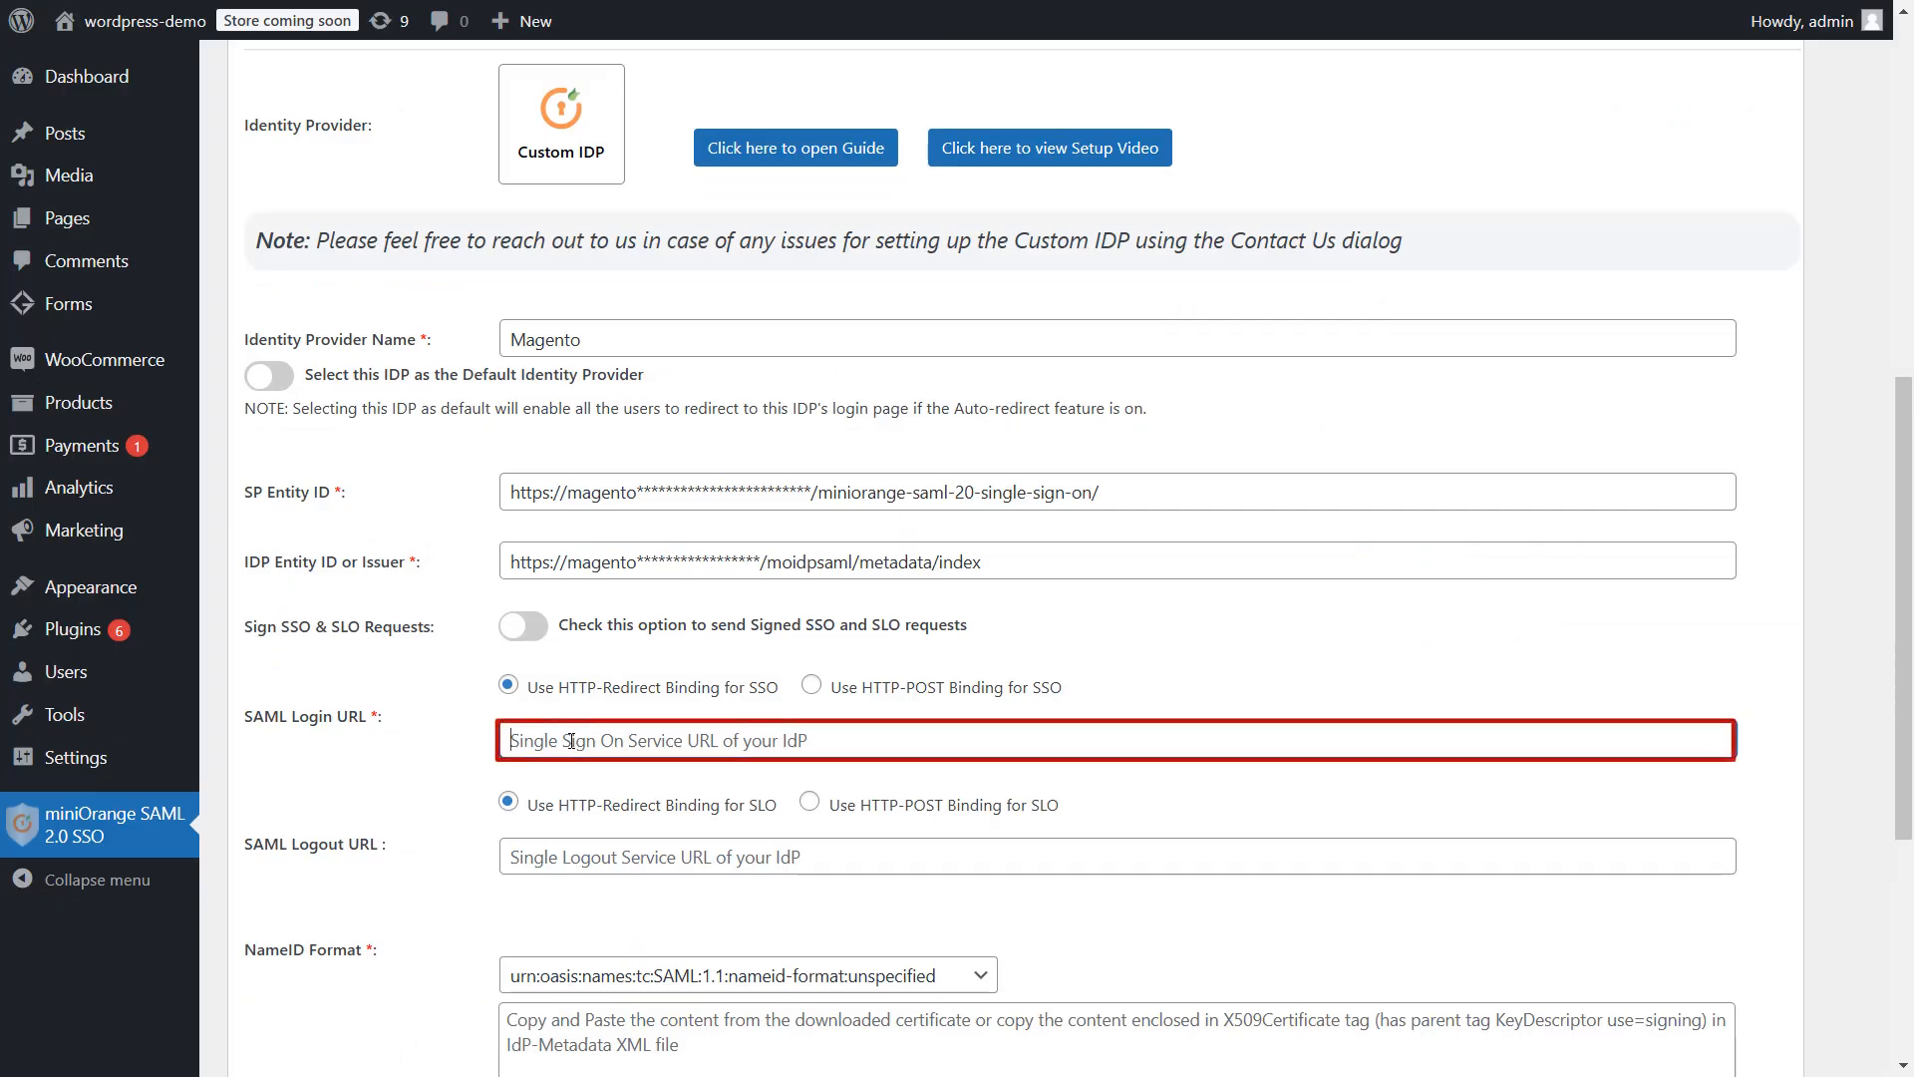
key(ctrl+v)
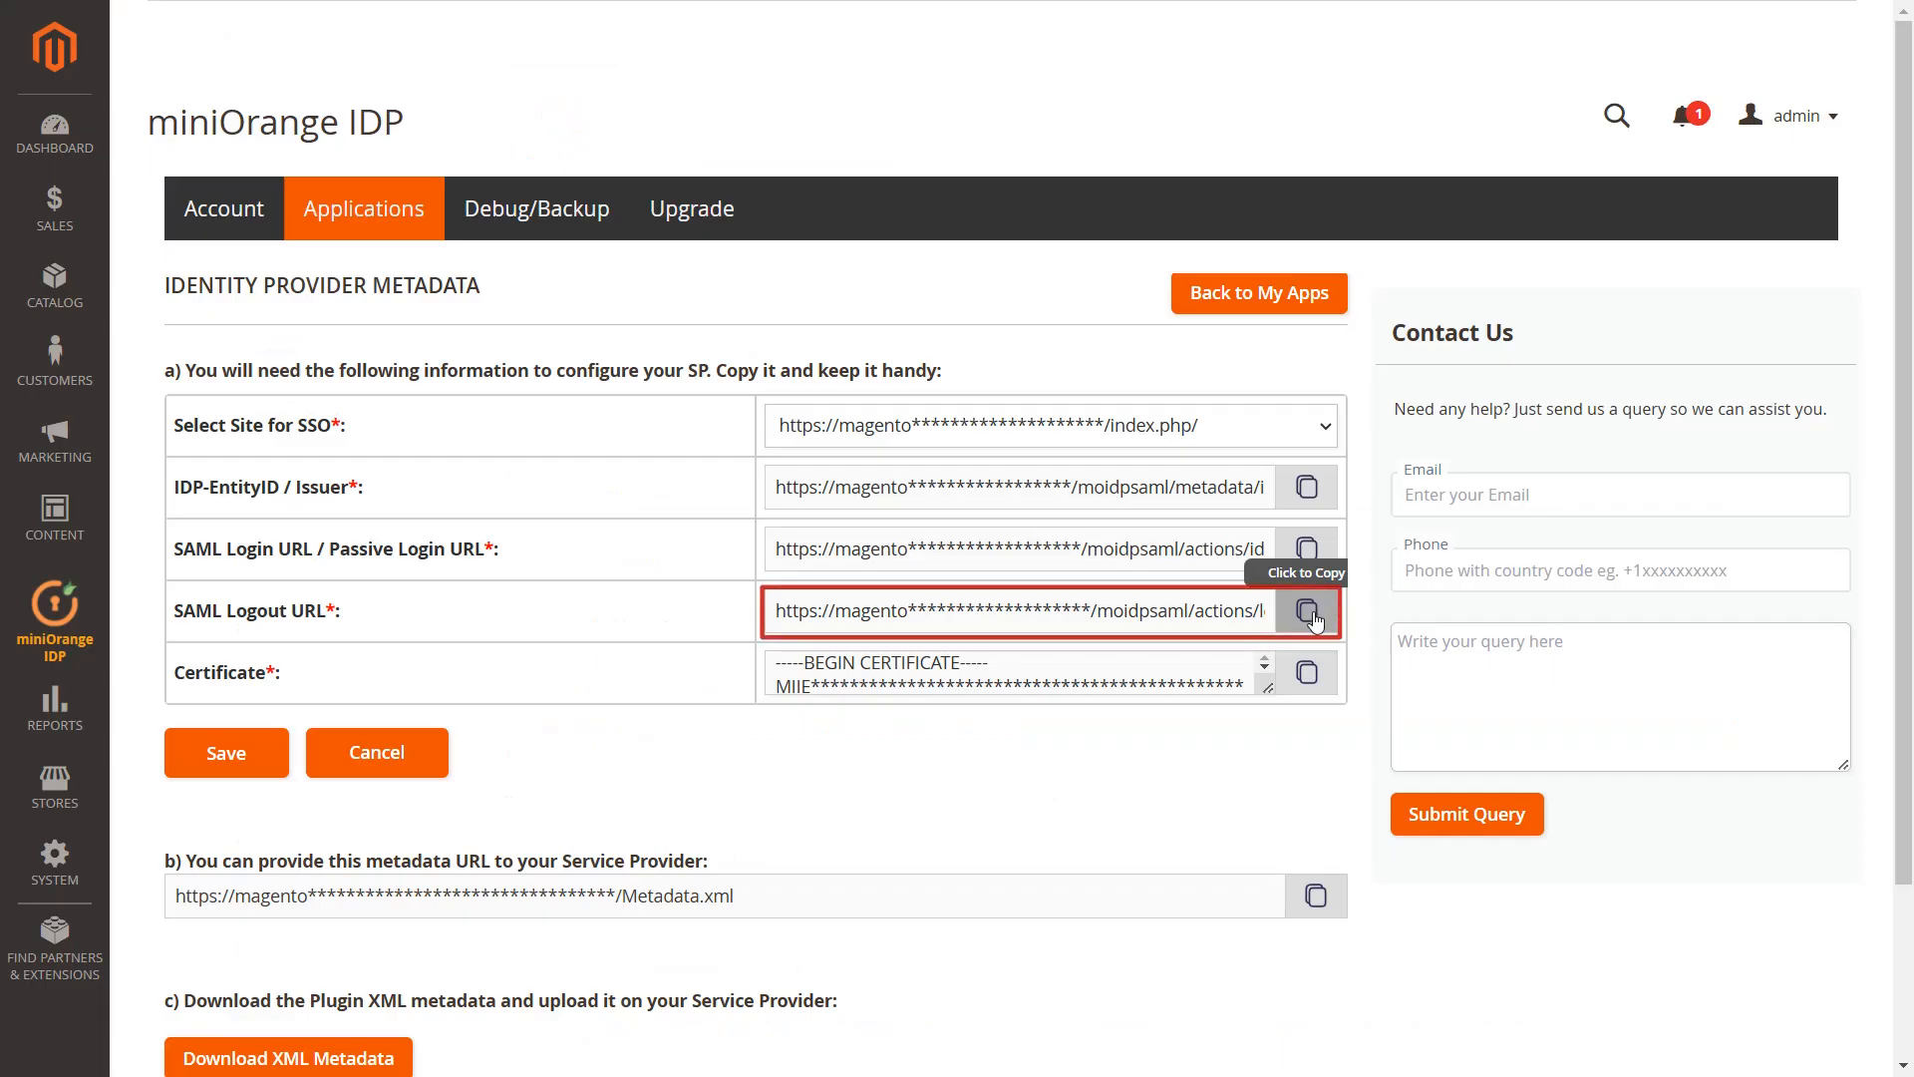
click(1311, 615)
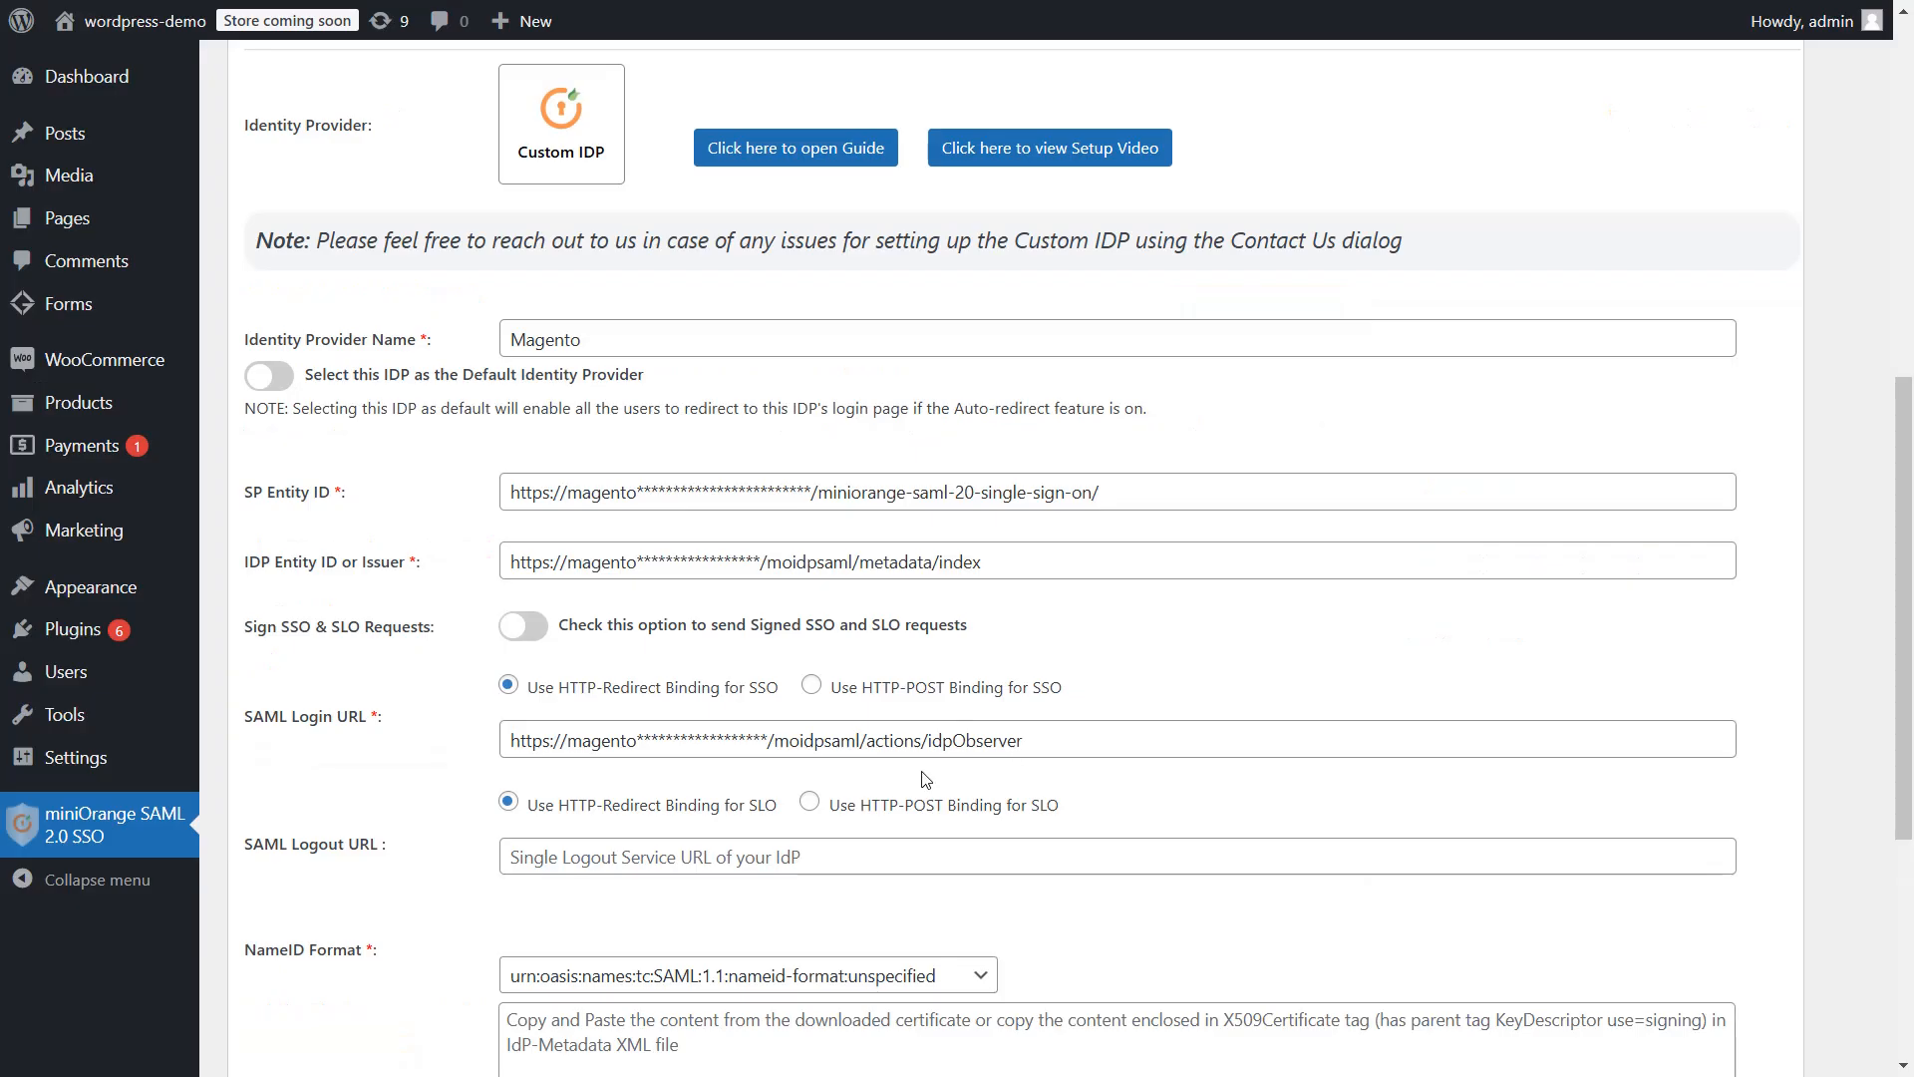
click(658, 857)
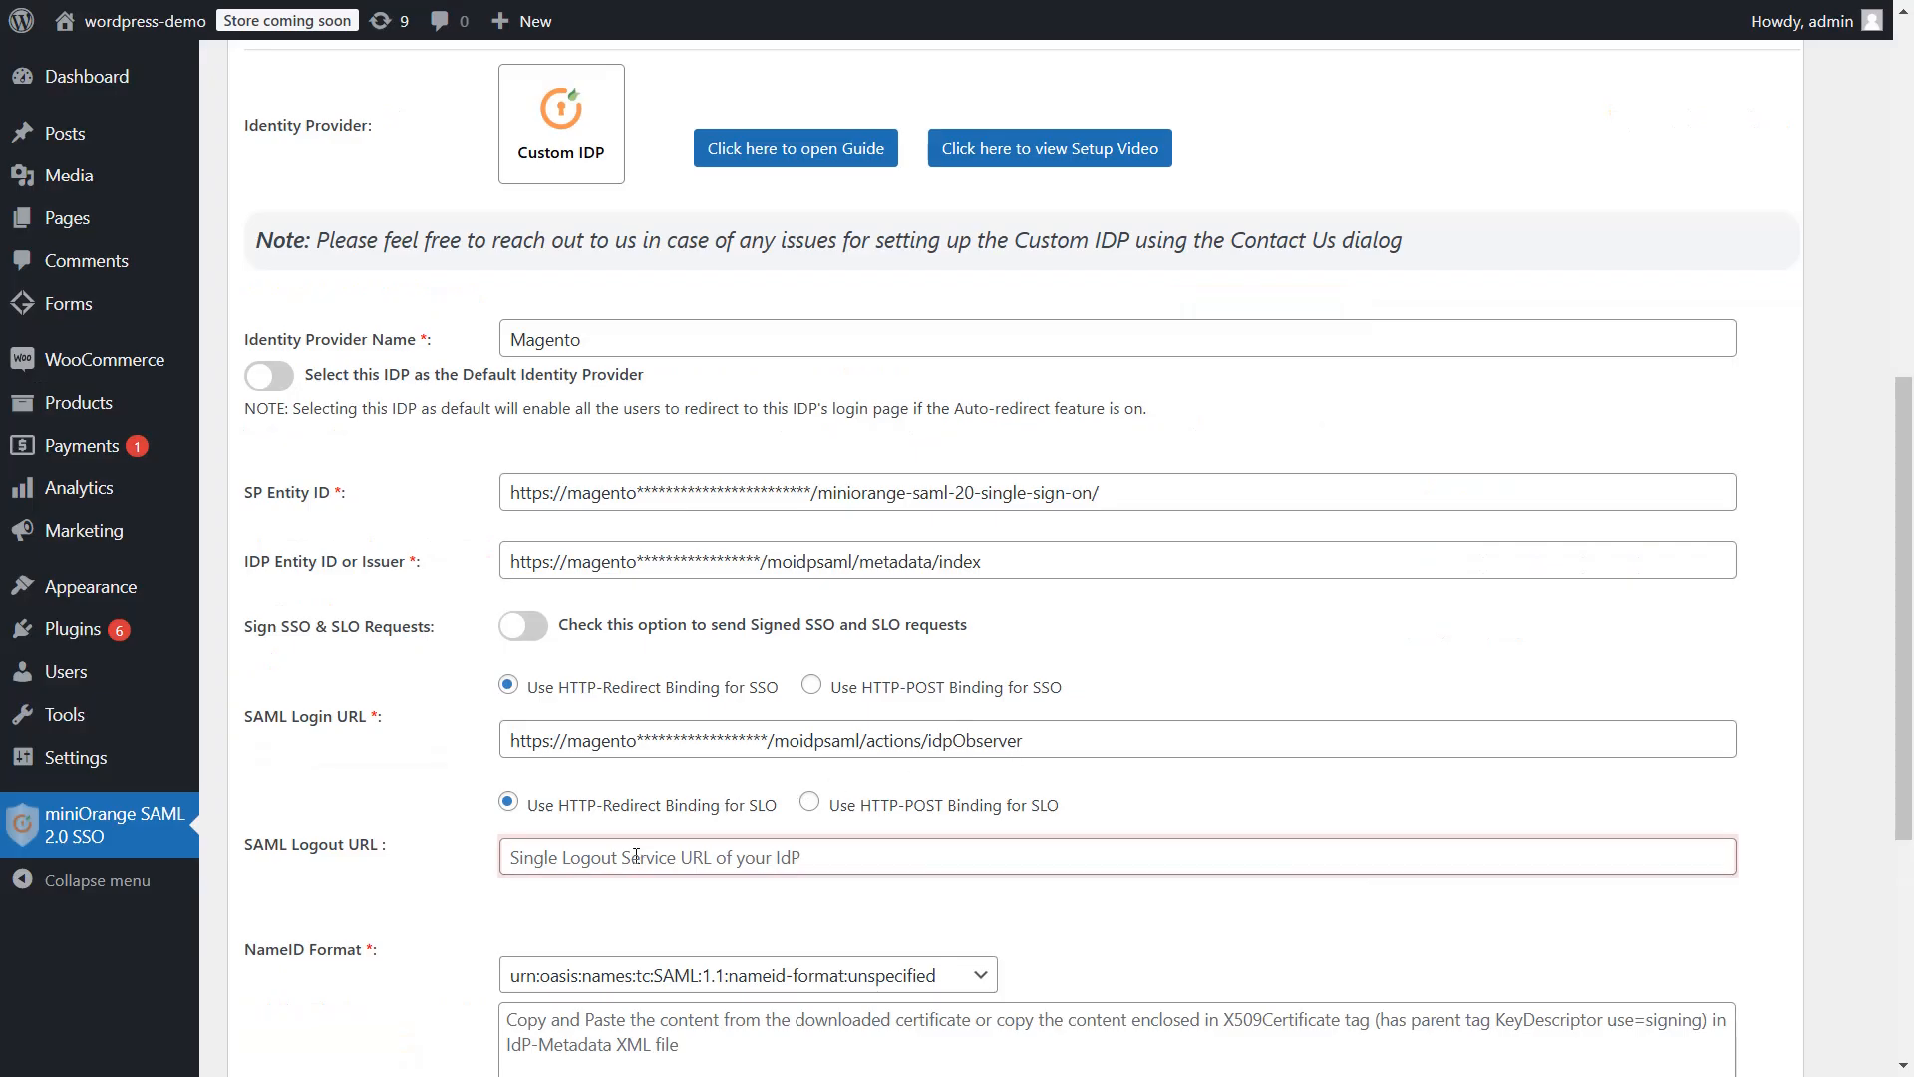
key(ctrl+v)
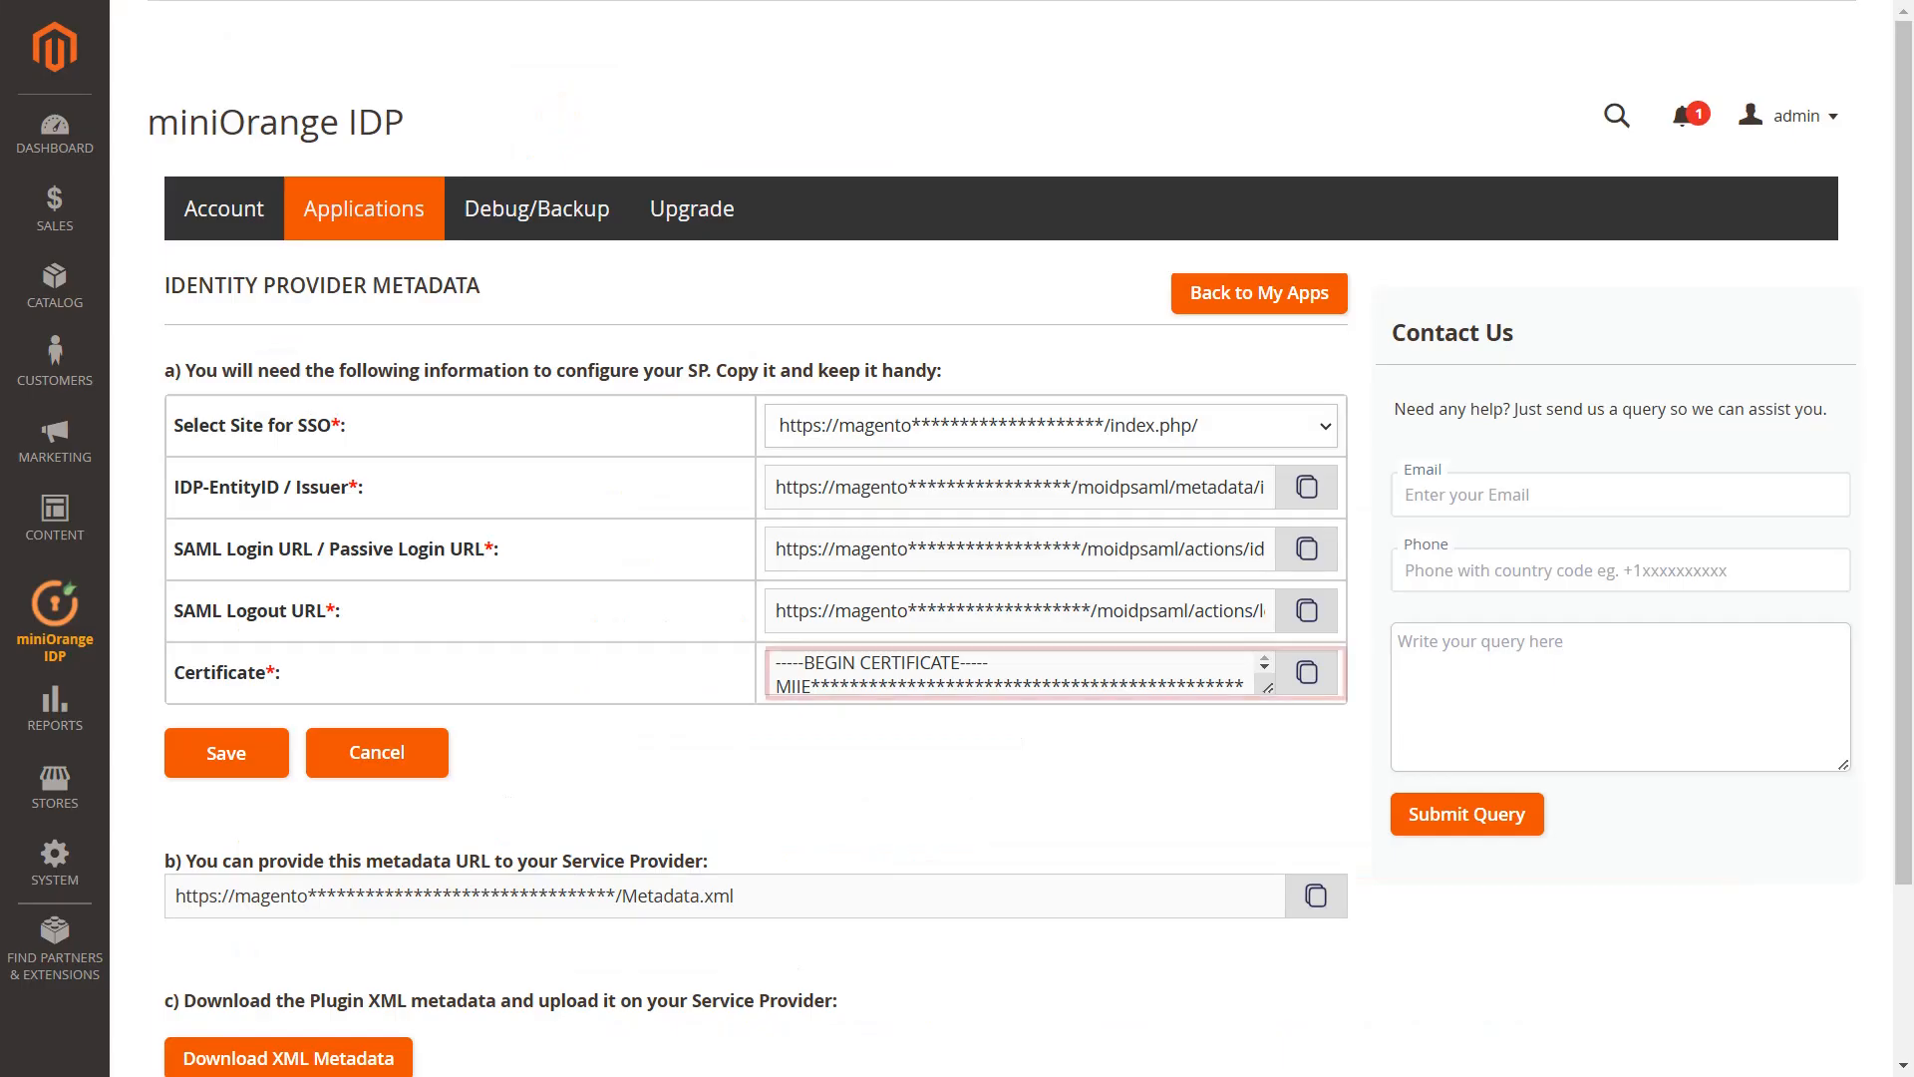
Paste Magento's signing certificate into the X.509 Certificate box and save the identity provider
click(1305, 675)
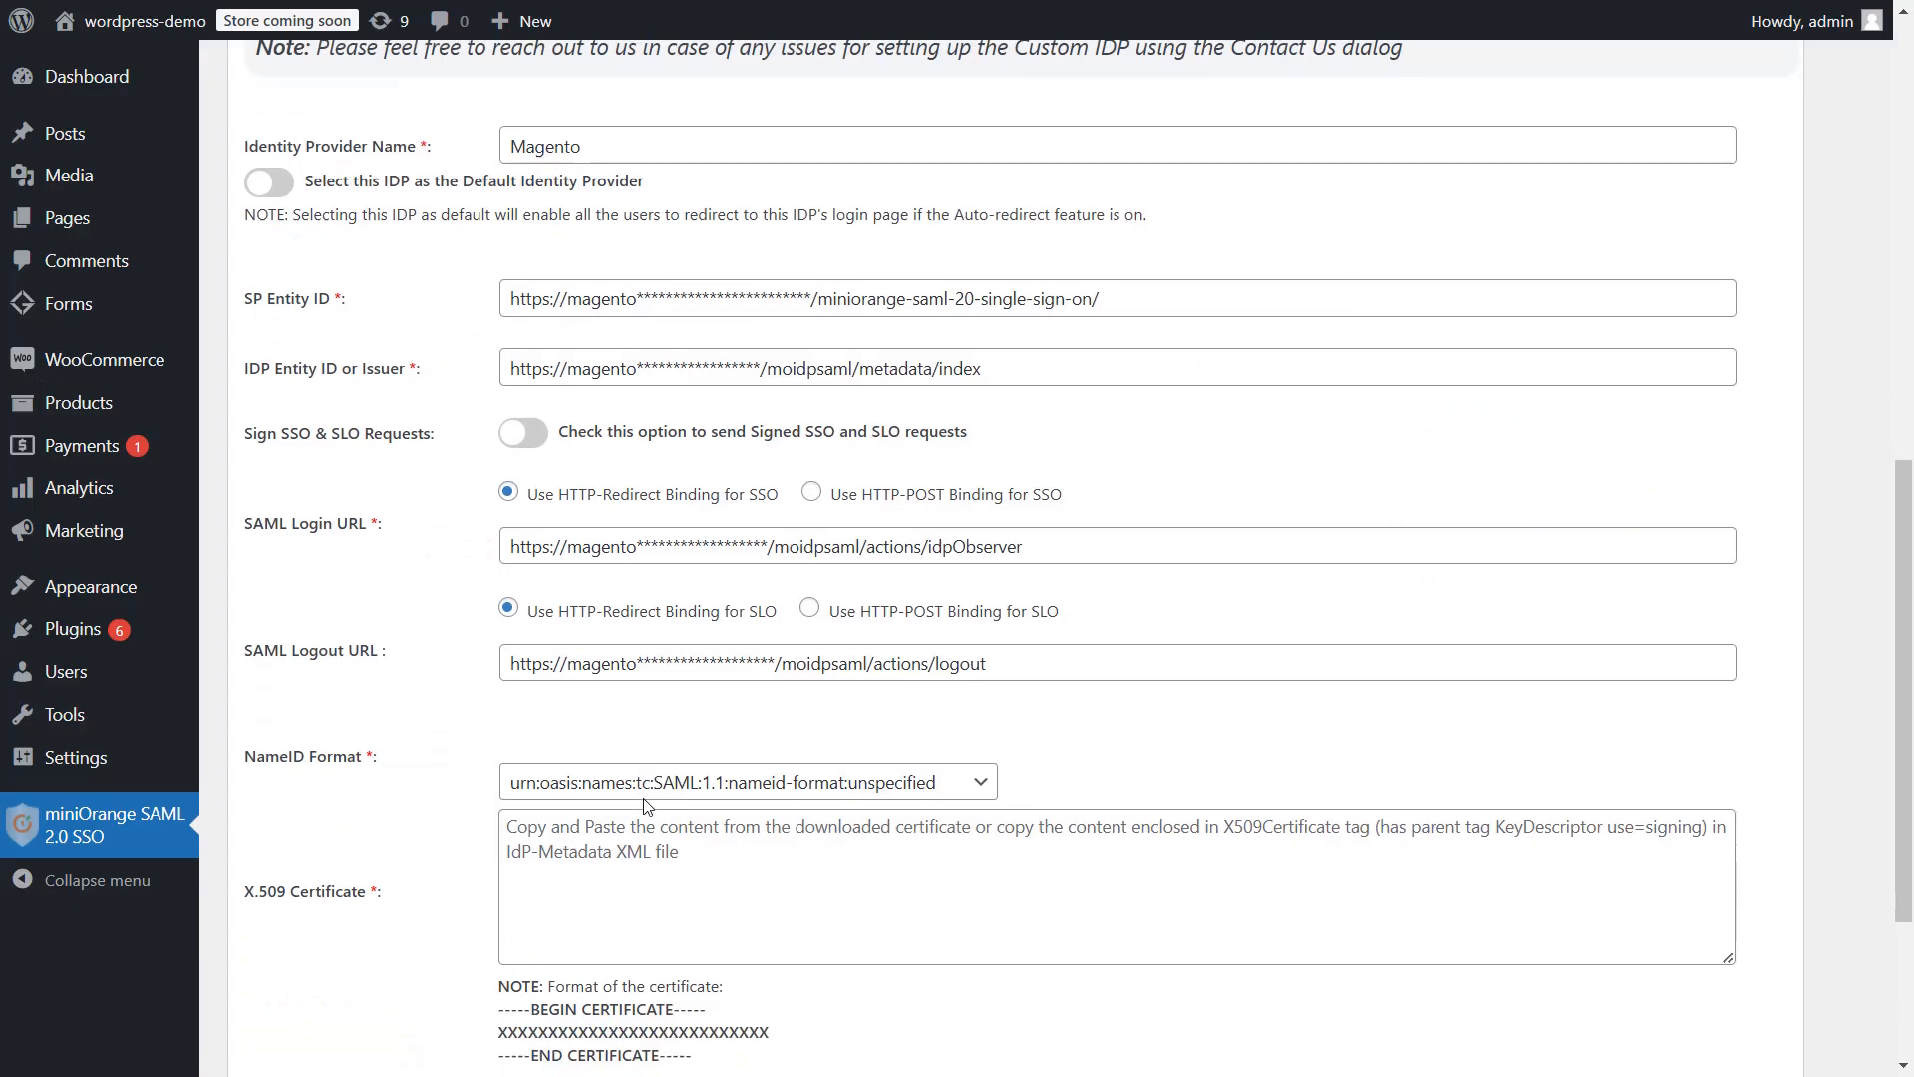
scroll(643, 806, down, 1)
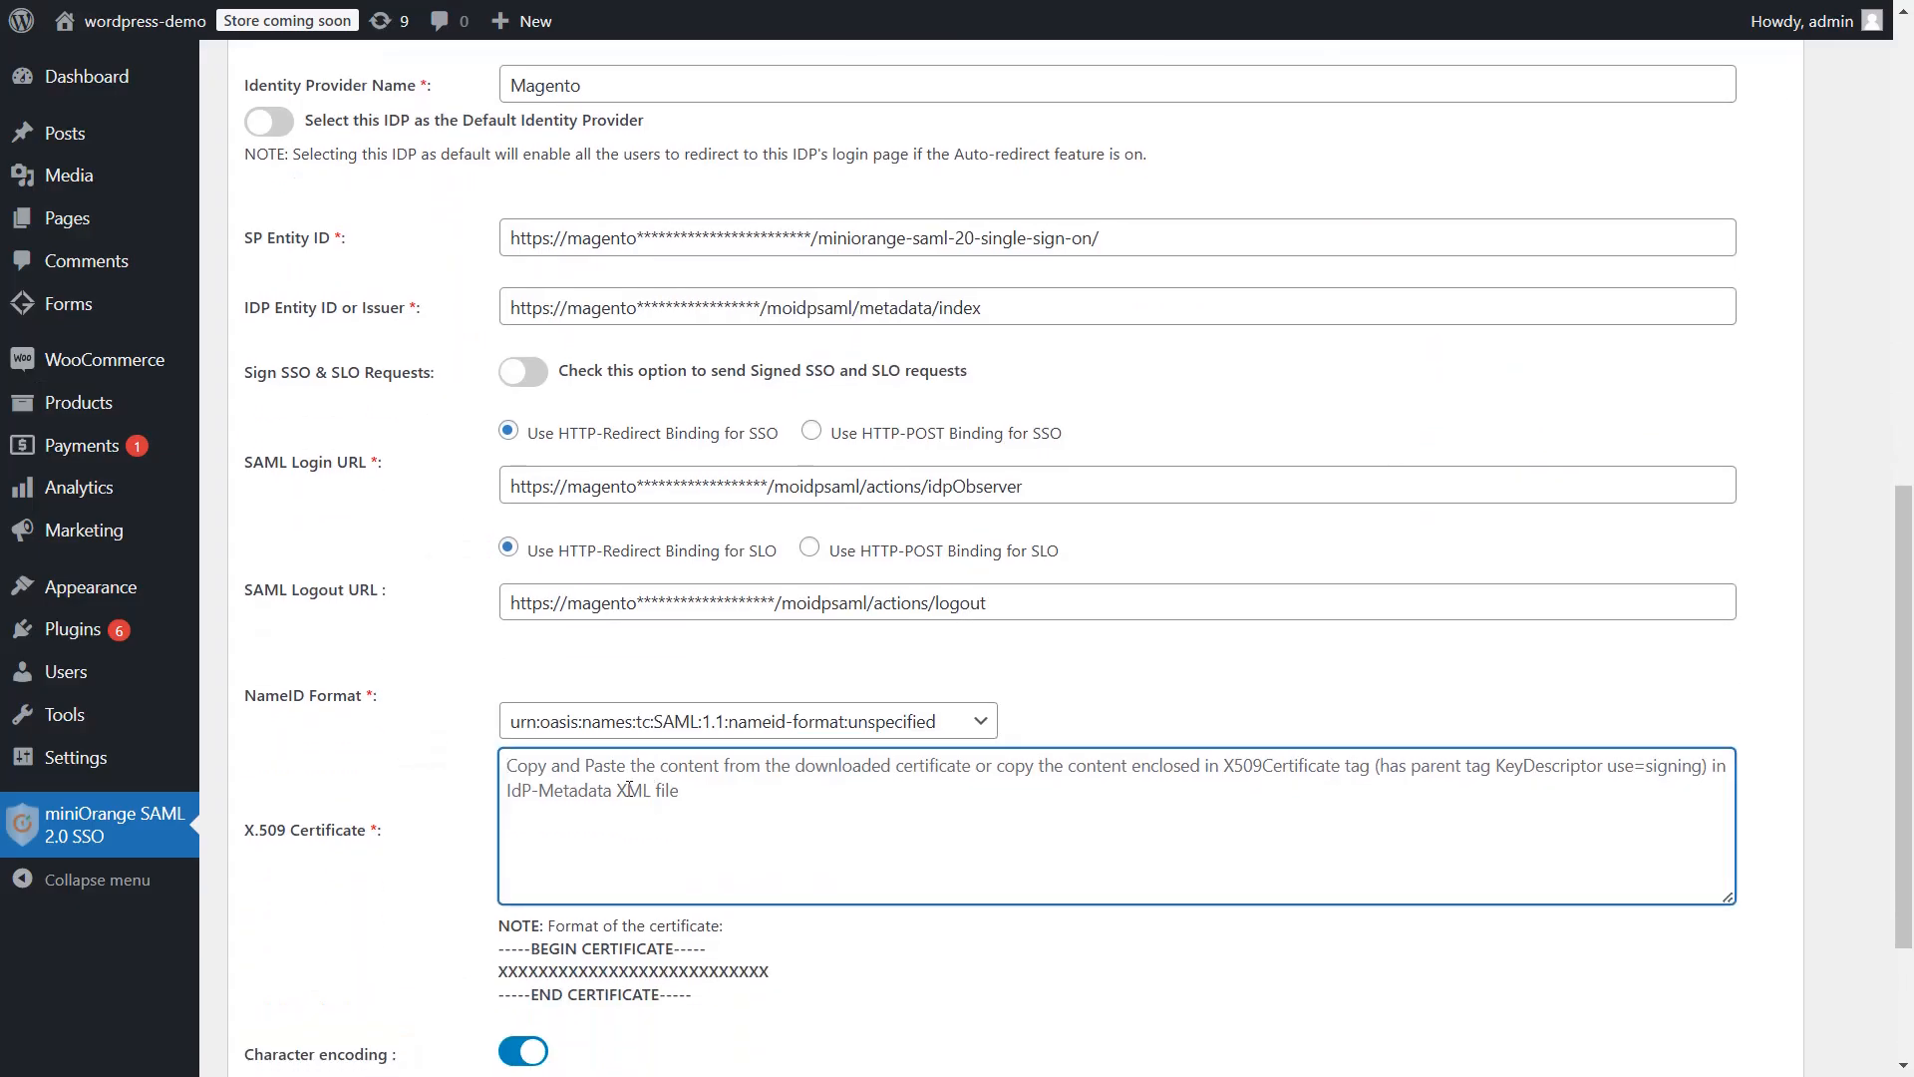
click(629, 788)
key(ctrl+v)
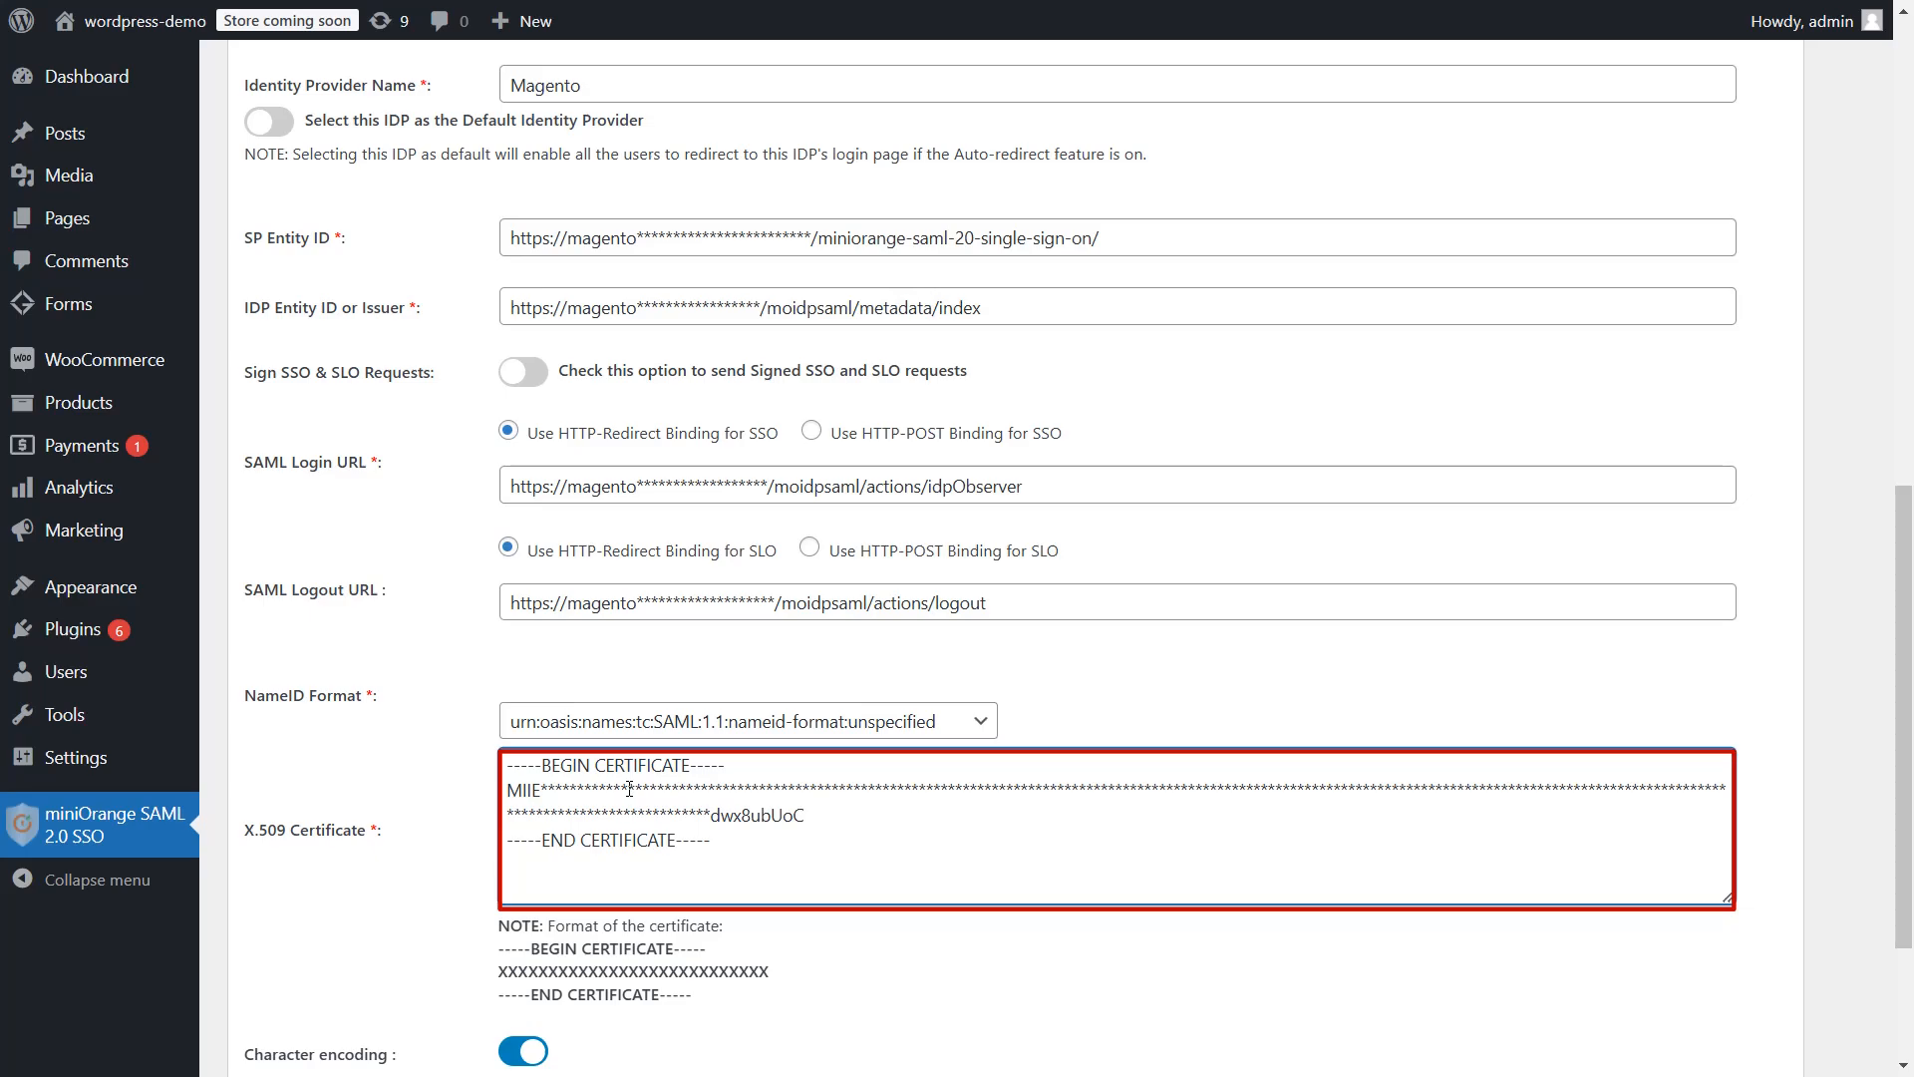
scroll(630, 789, down, 3)
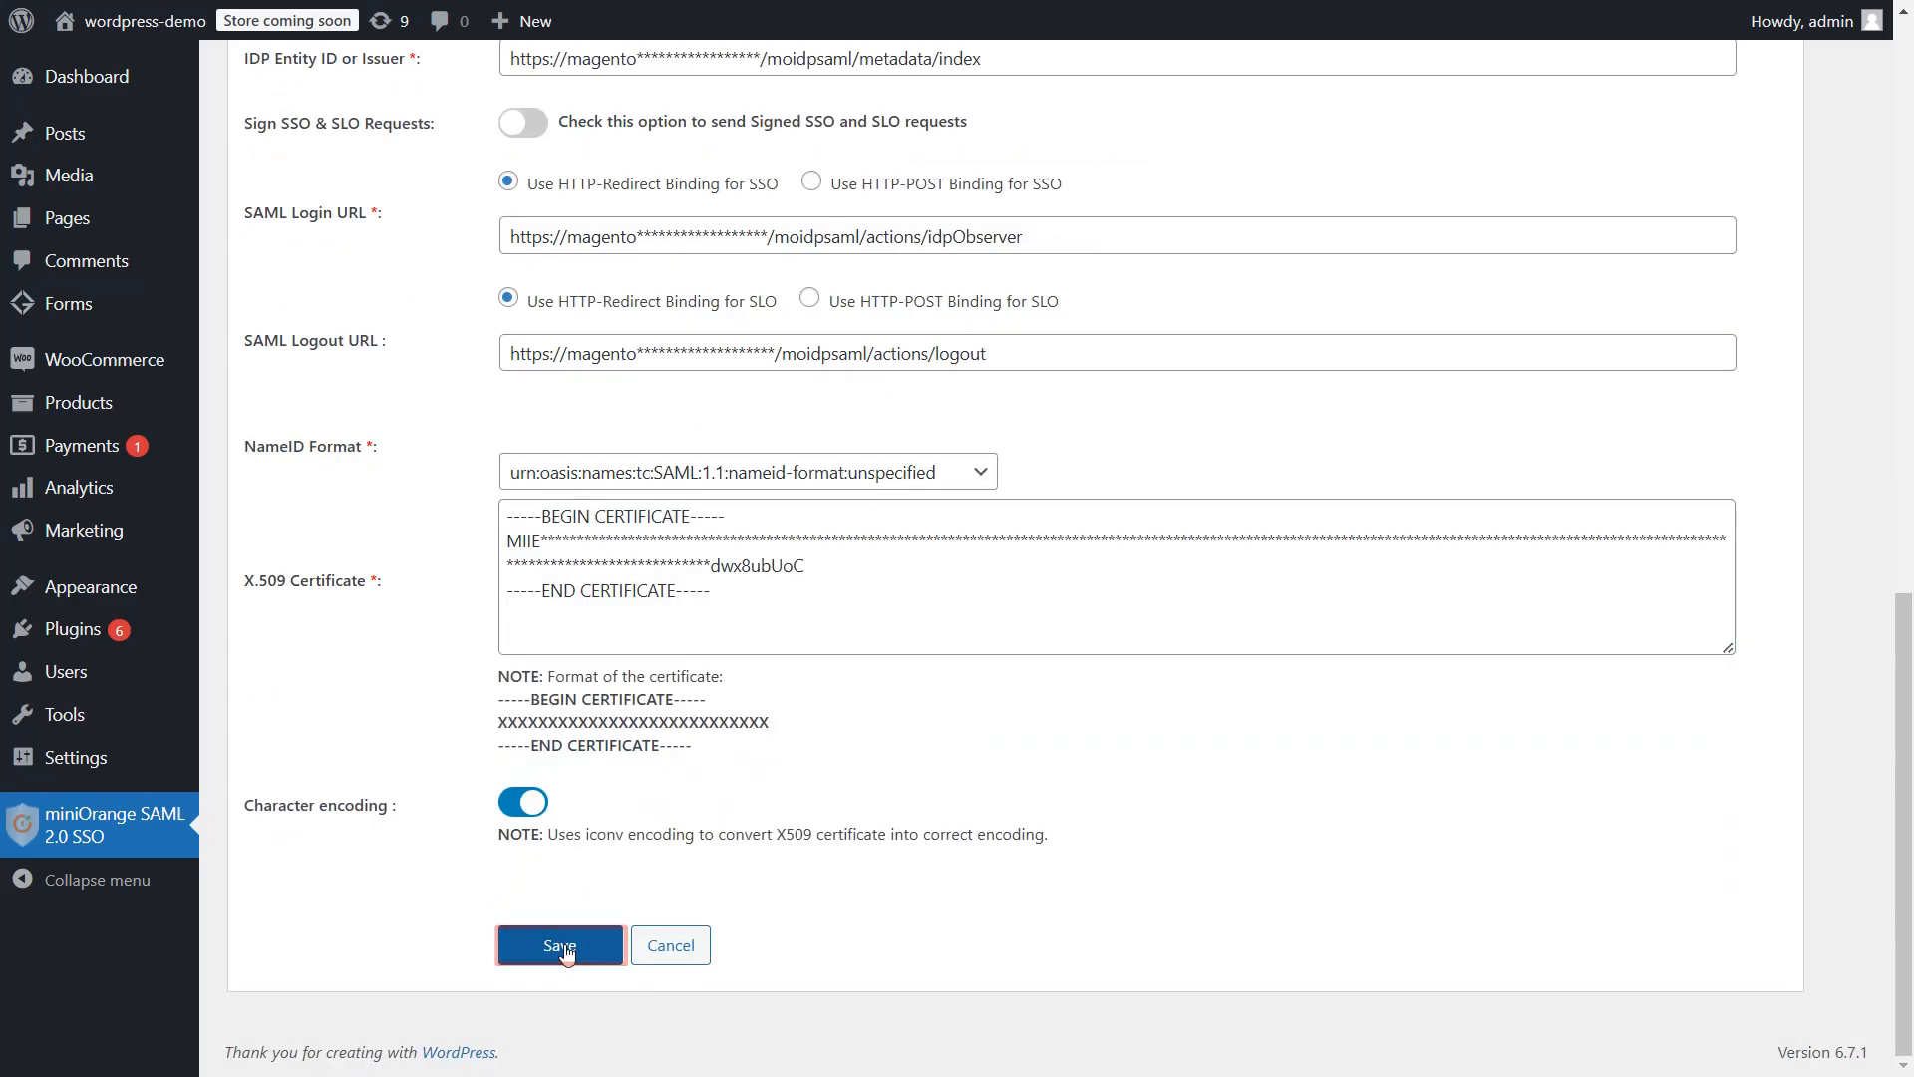
click(562, 947)
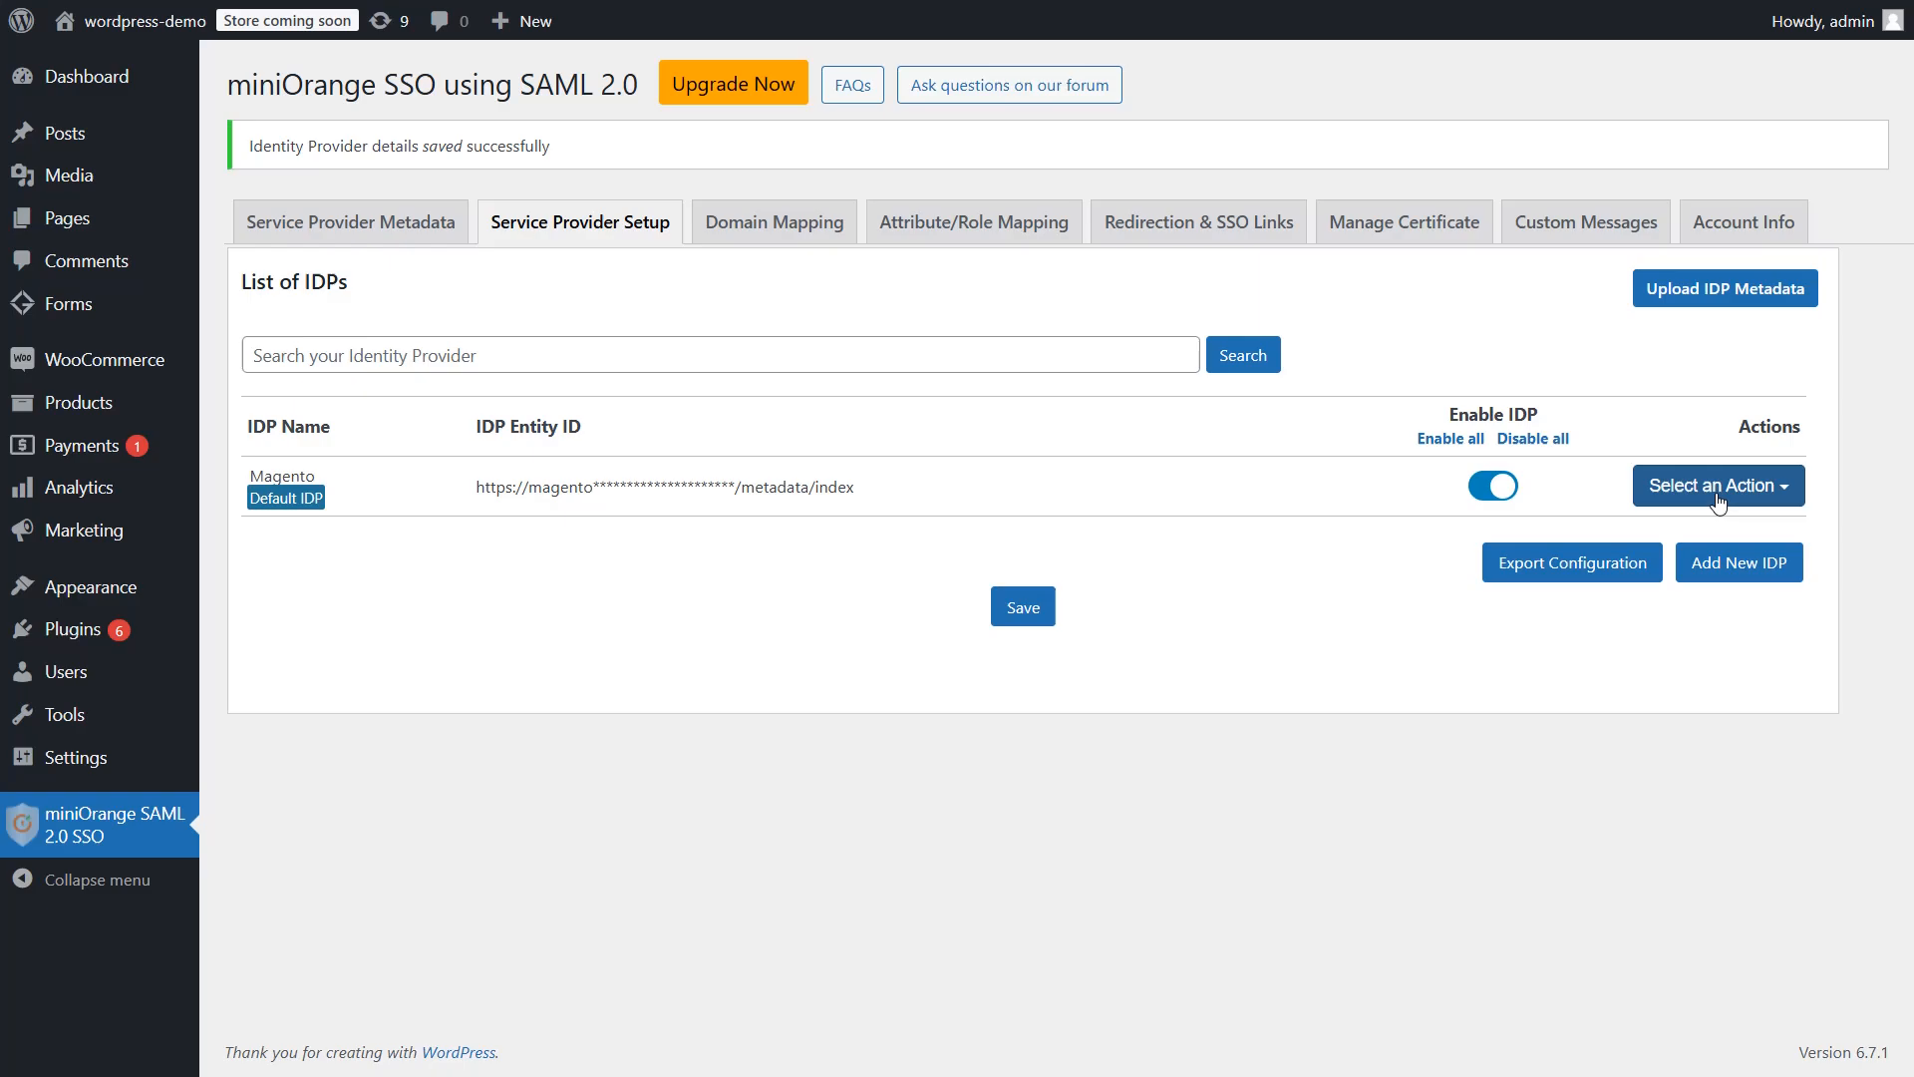
Run Test Configuration on the Magento IdP and review the TEST SUCCESSFUL list of received attributes
click(1717, 496)
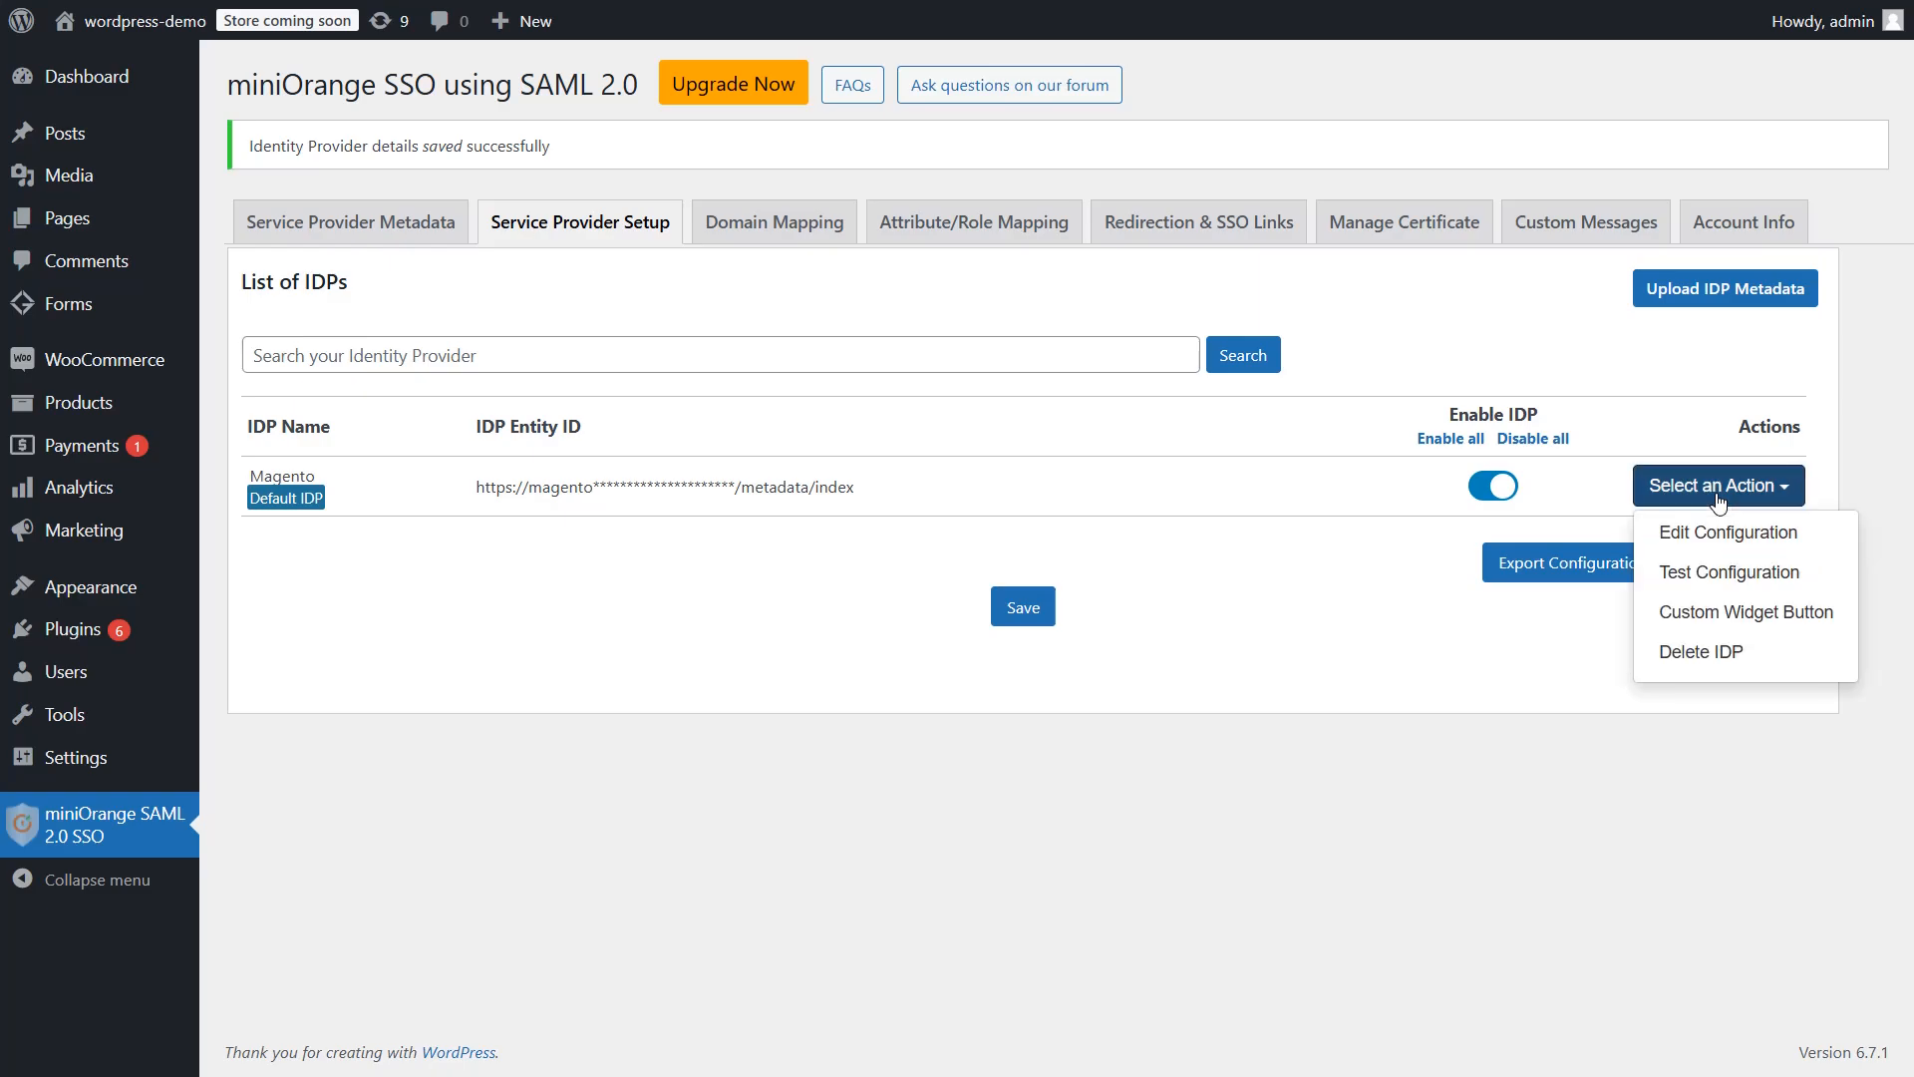
click(1727, 573)
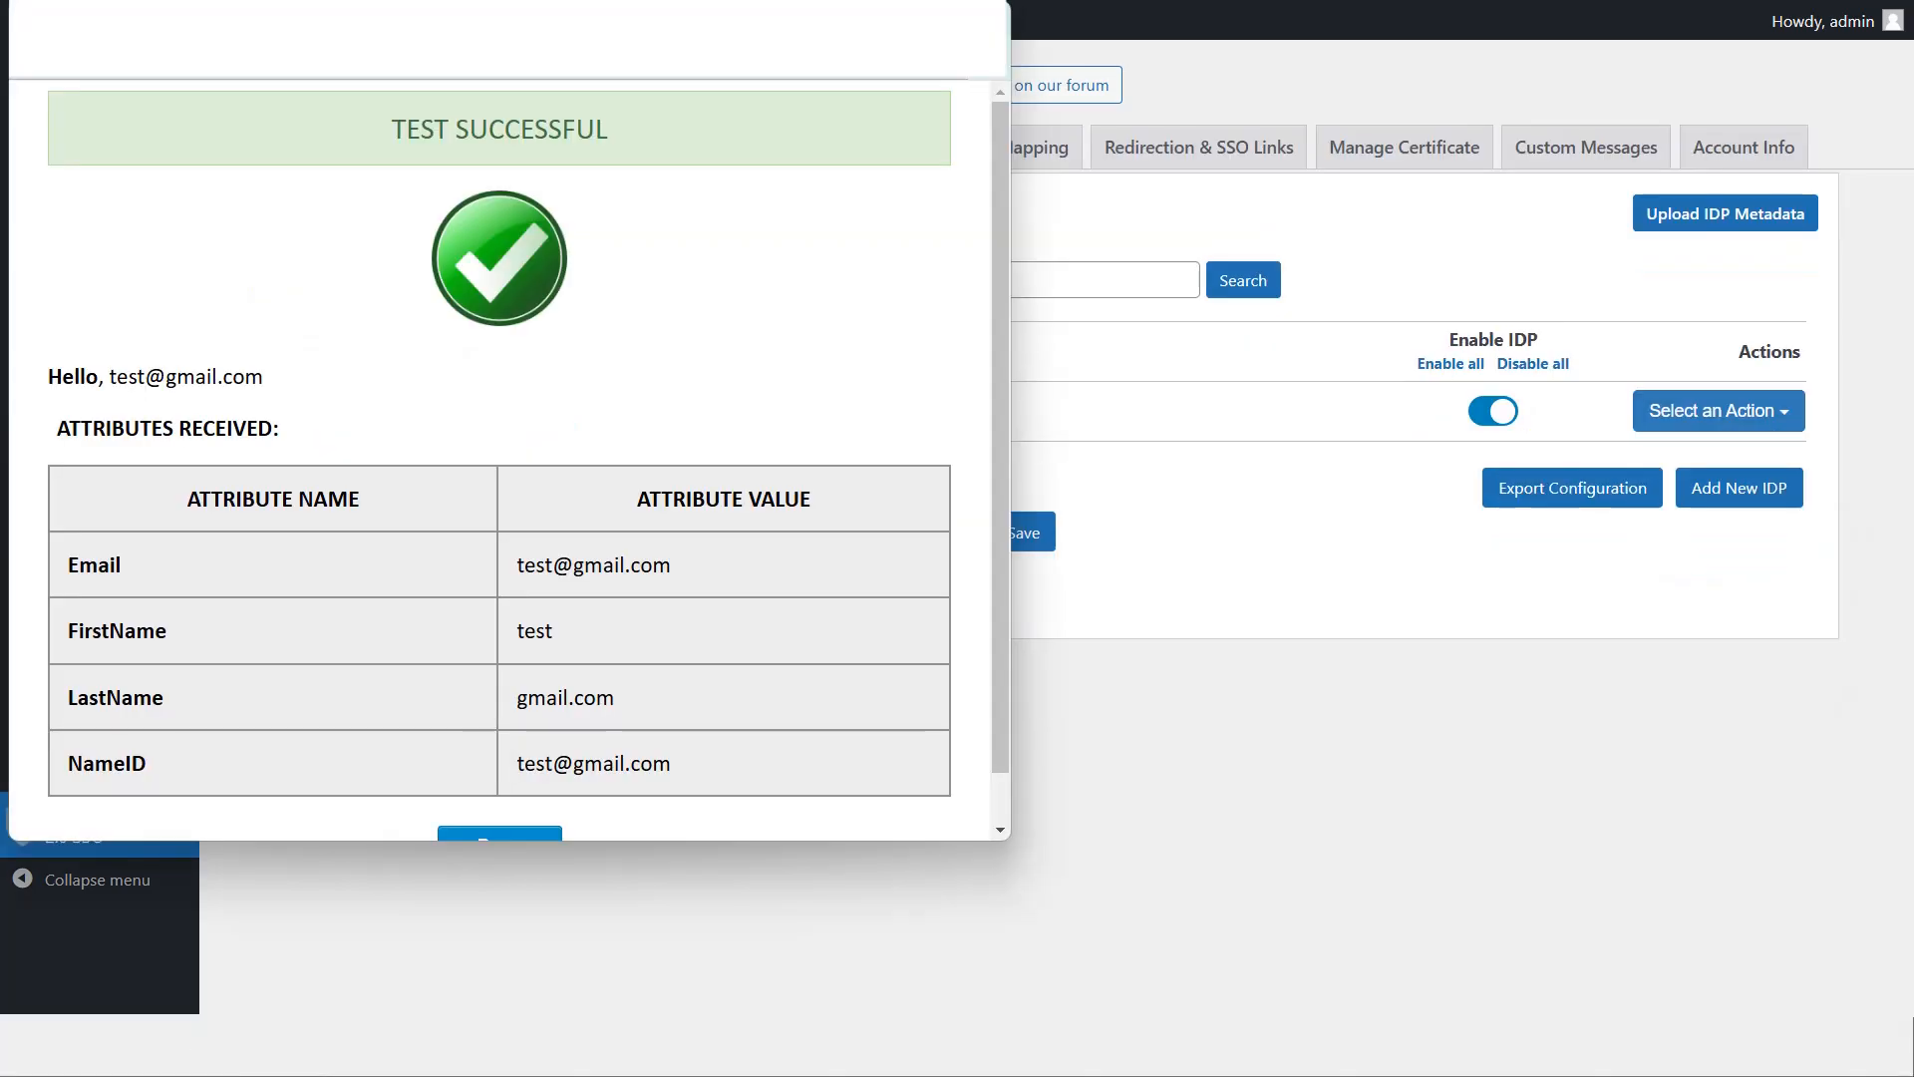
scroll(470, 457, down, 1)
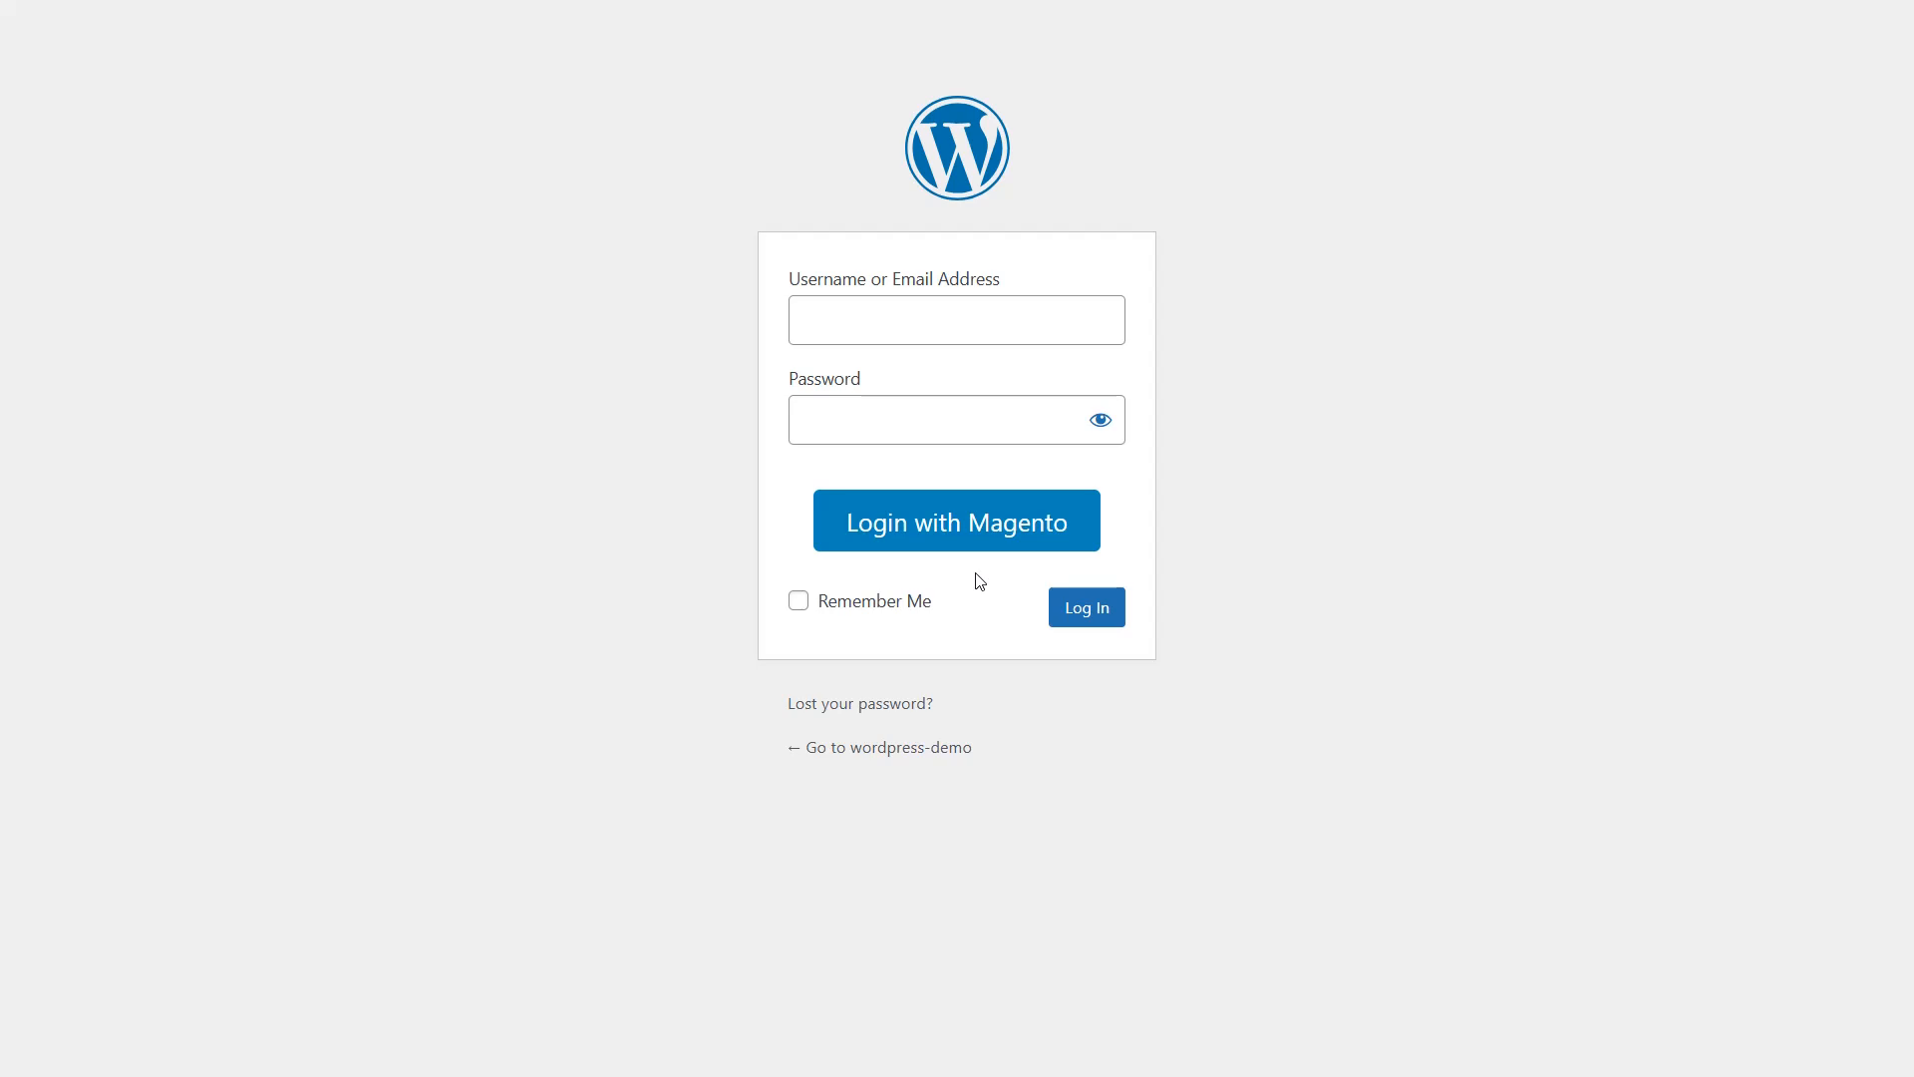
Choose Login with Magento, then sign in on the Luma Customer Login page with the customer's e-mail and password
click(976, 543)
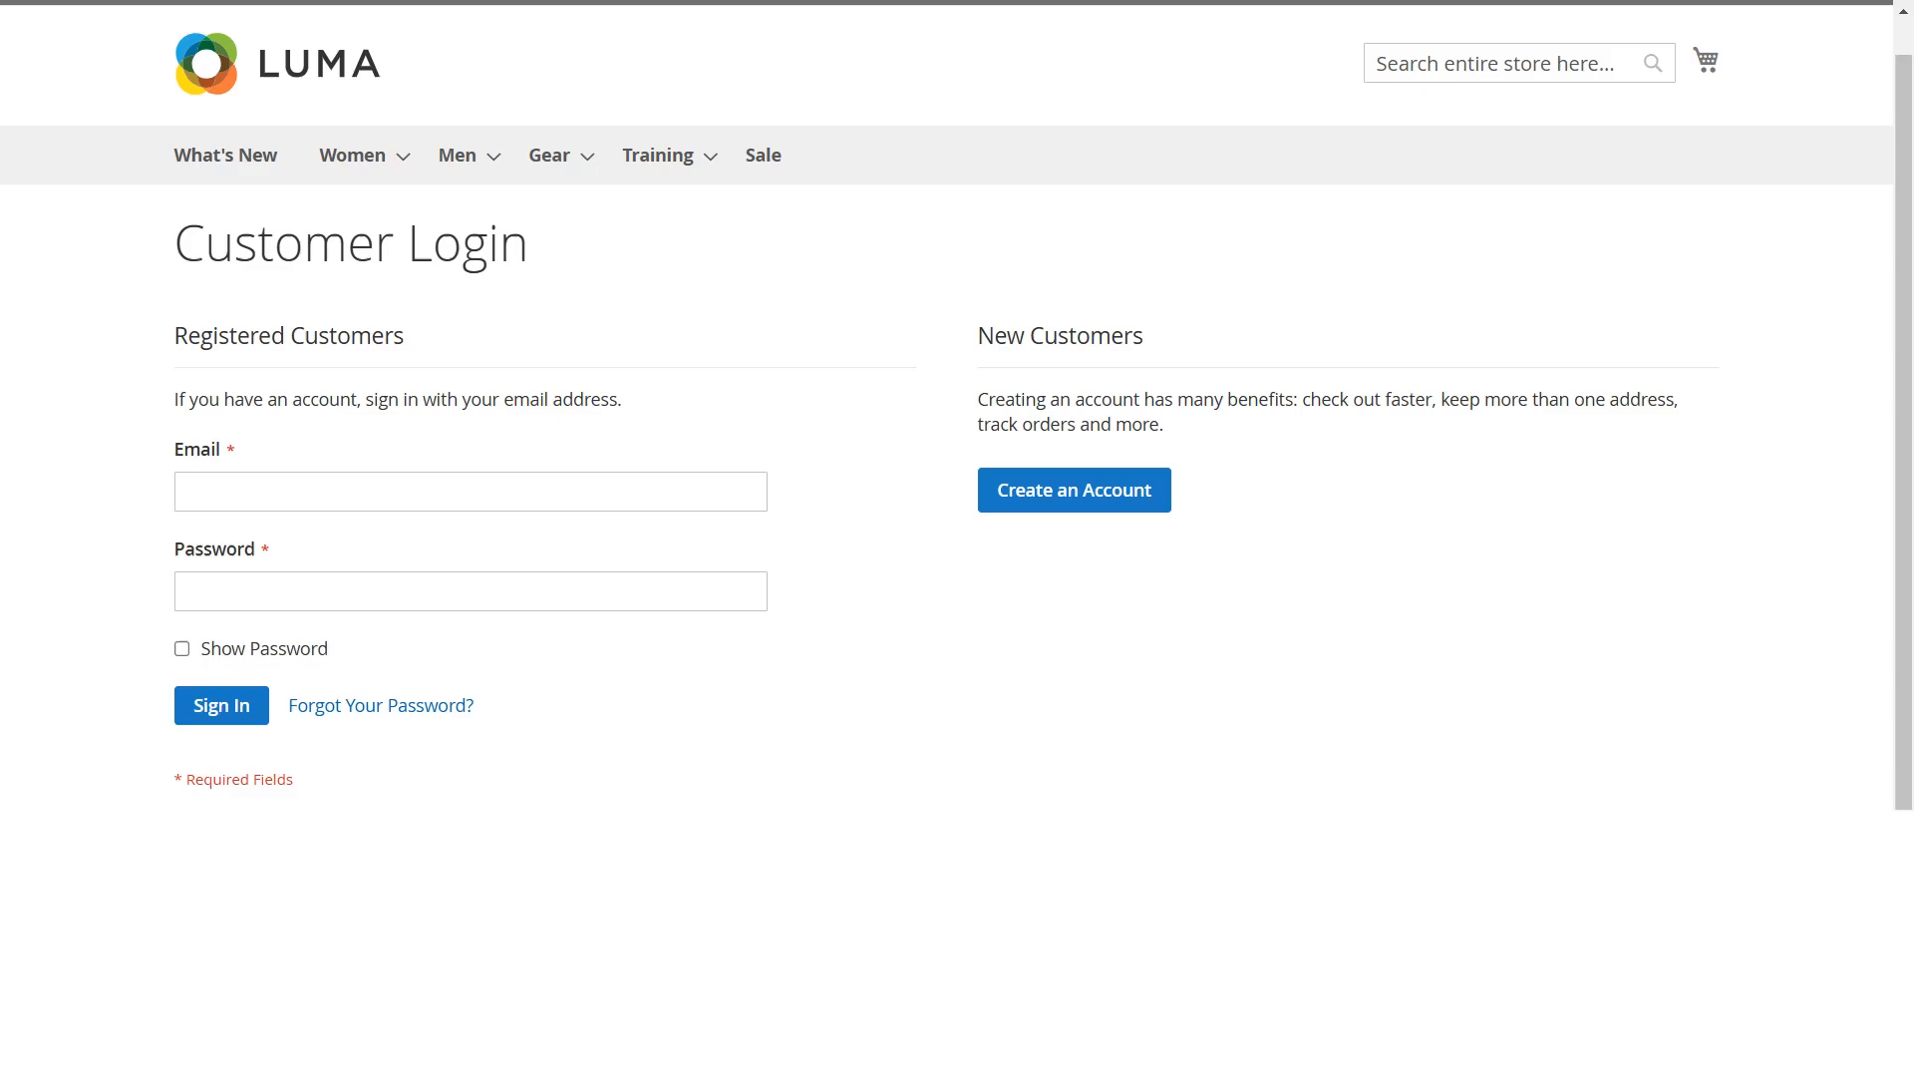
click(196, 492)
text(test@g)
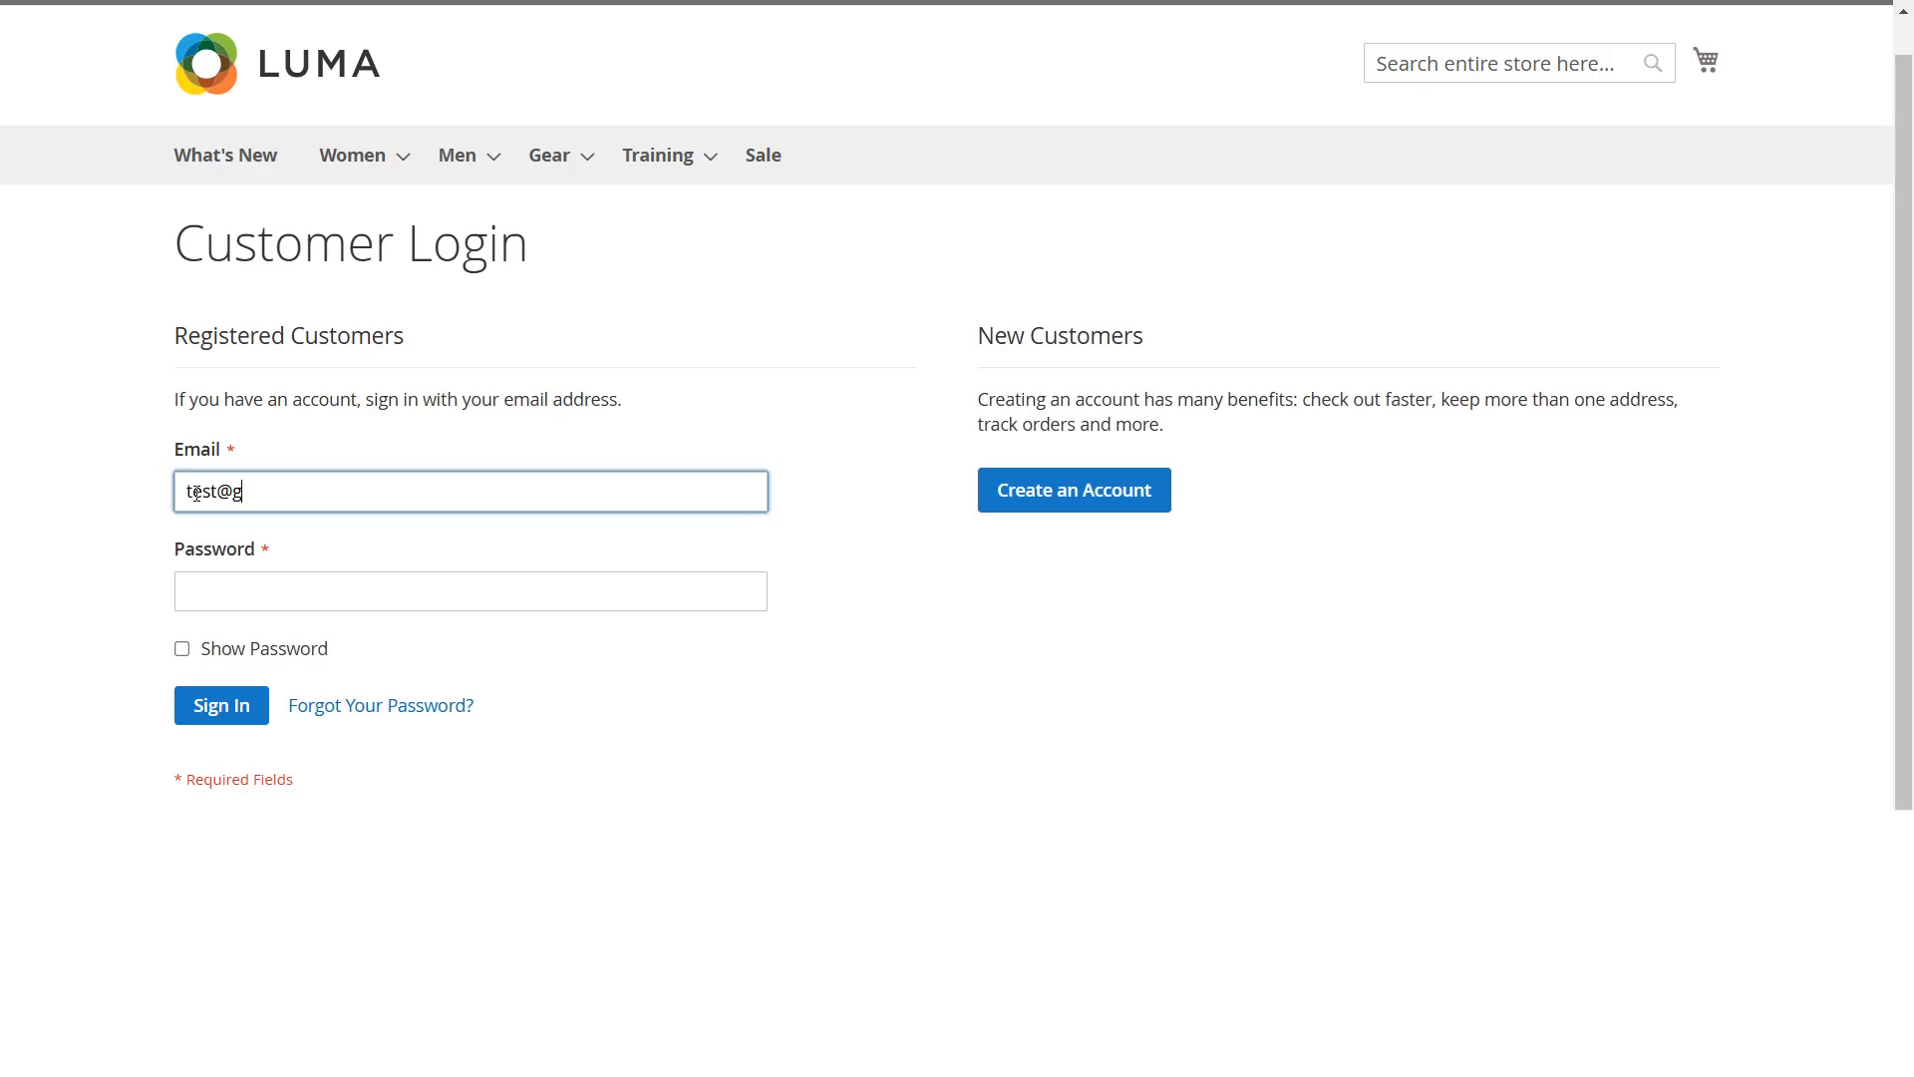
text(mail.com)
click(196, 590)
text(••••••••••••••••••••)
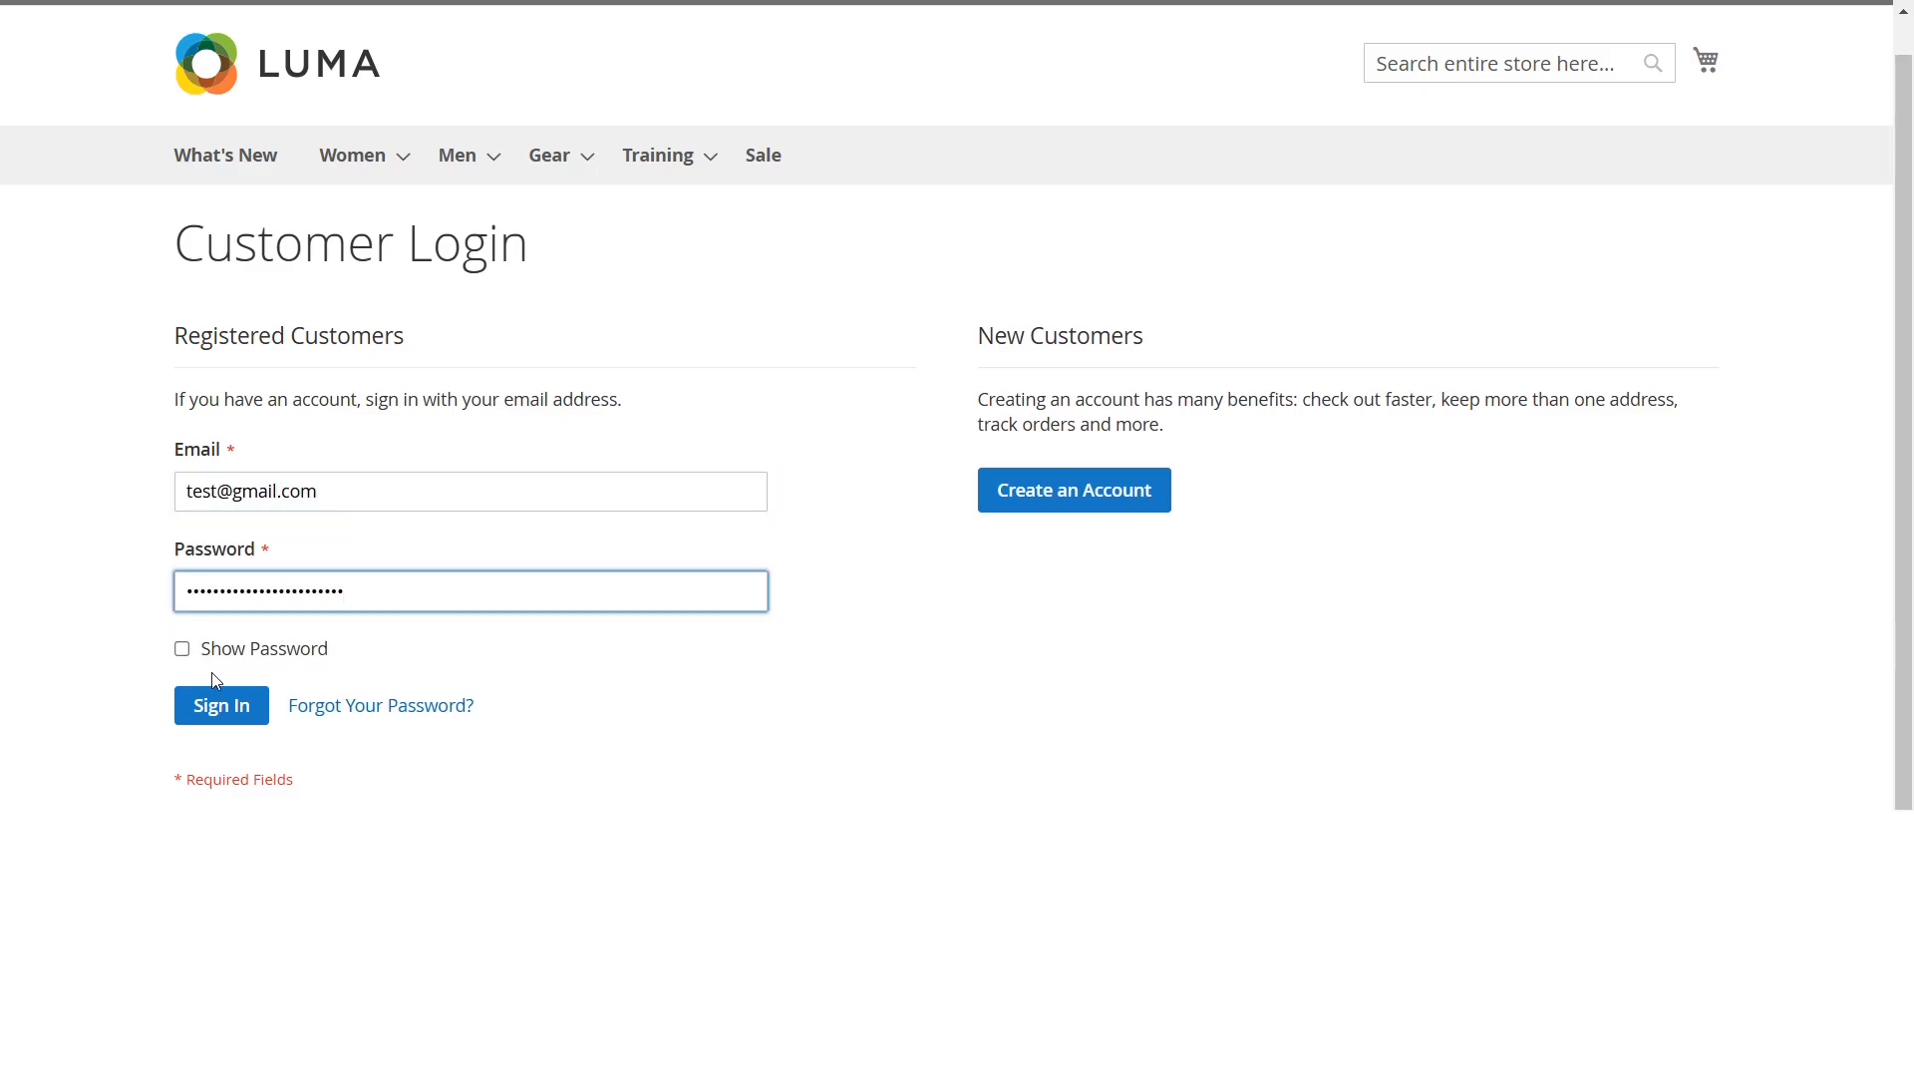
click(218, 702)
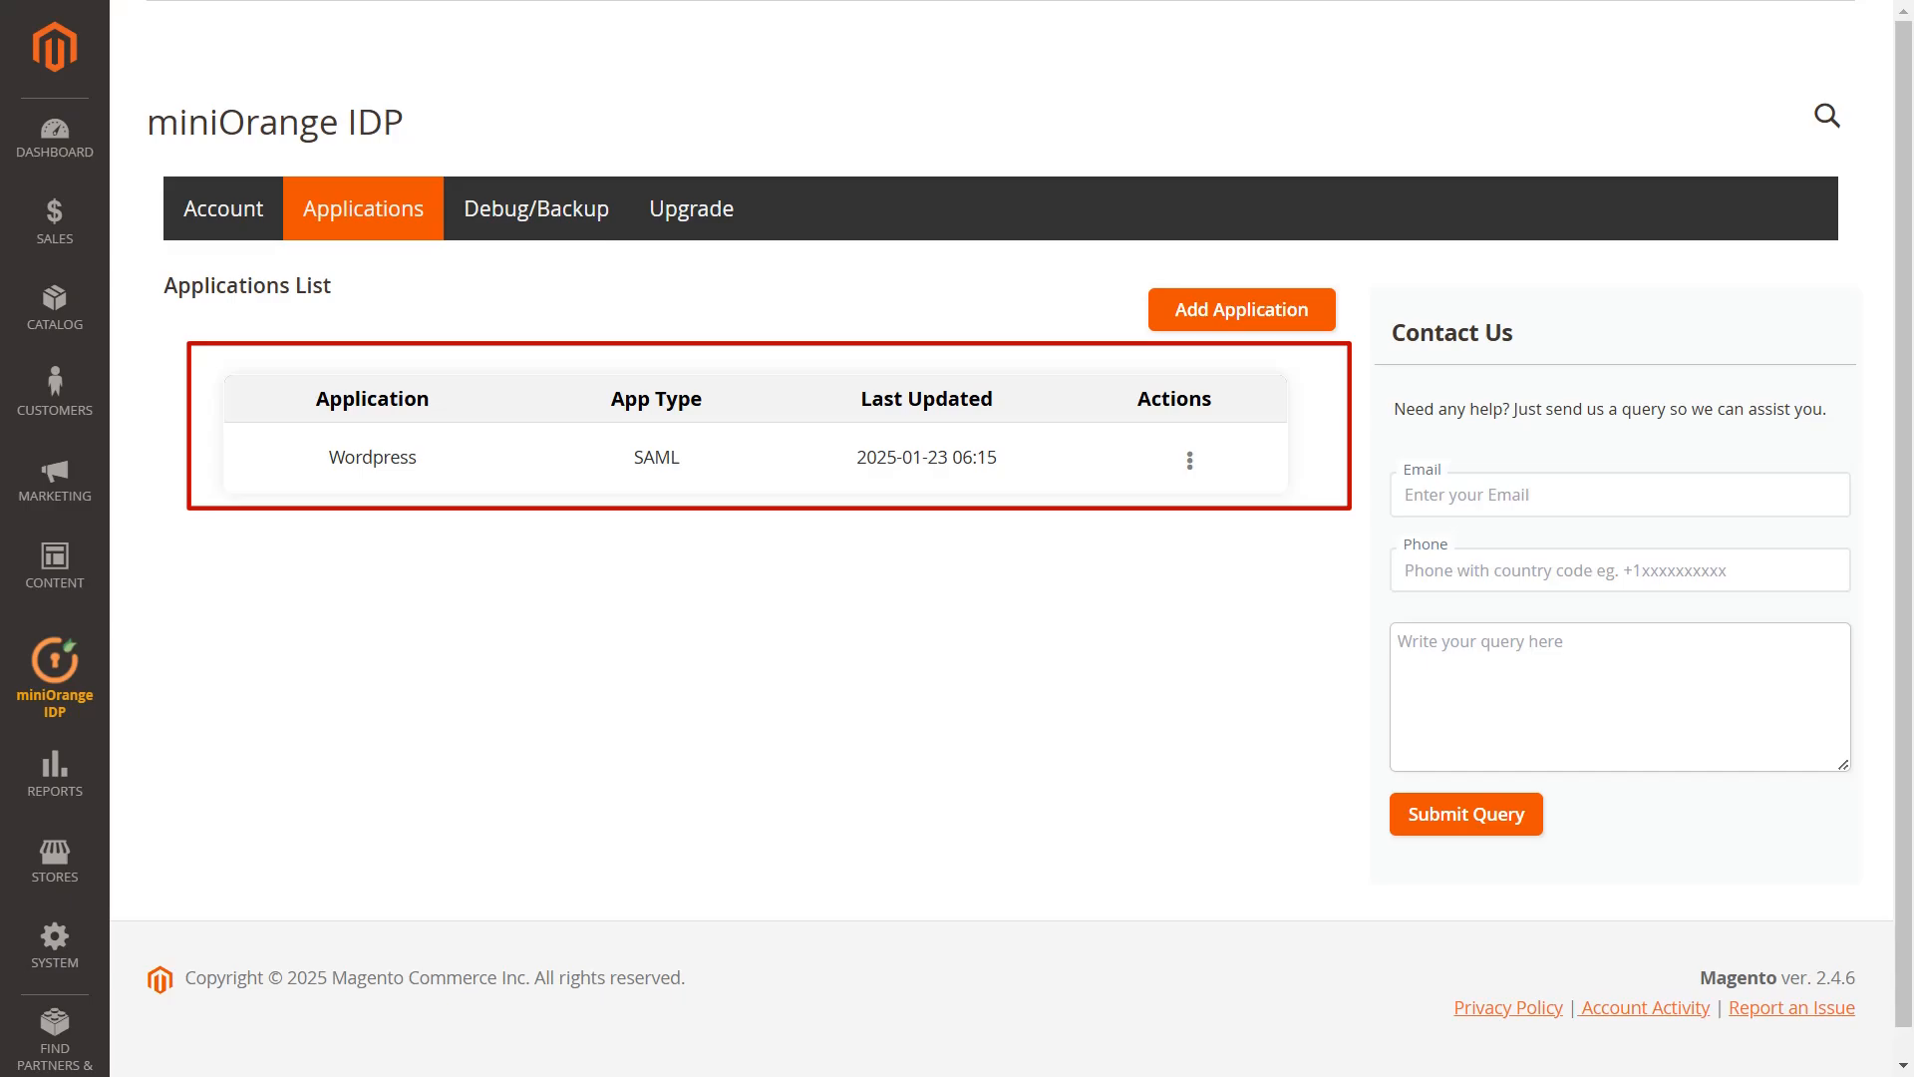
Switch the miniOrange IDP extension to its Debug/Backup tab
click(508, 212)
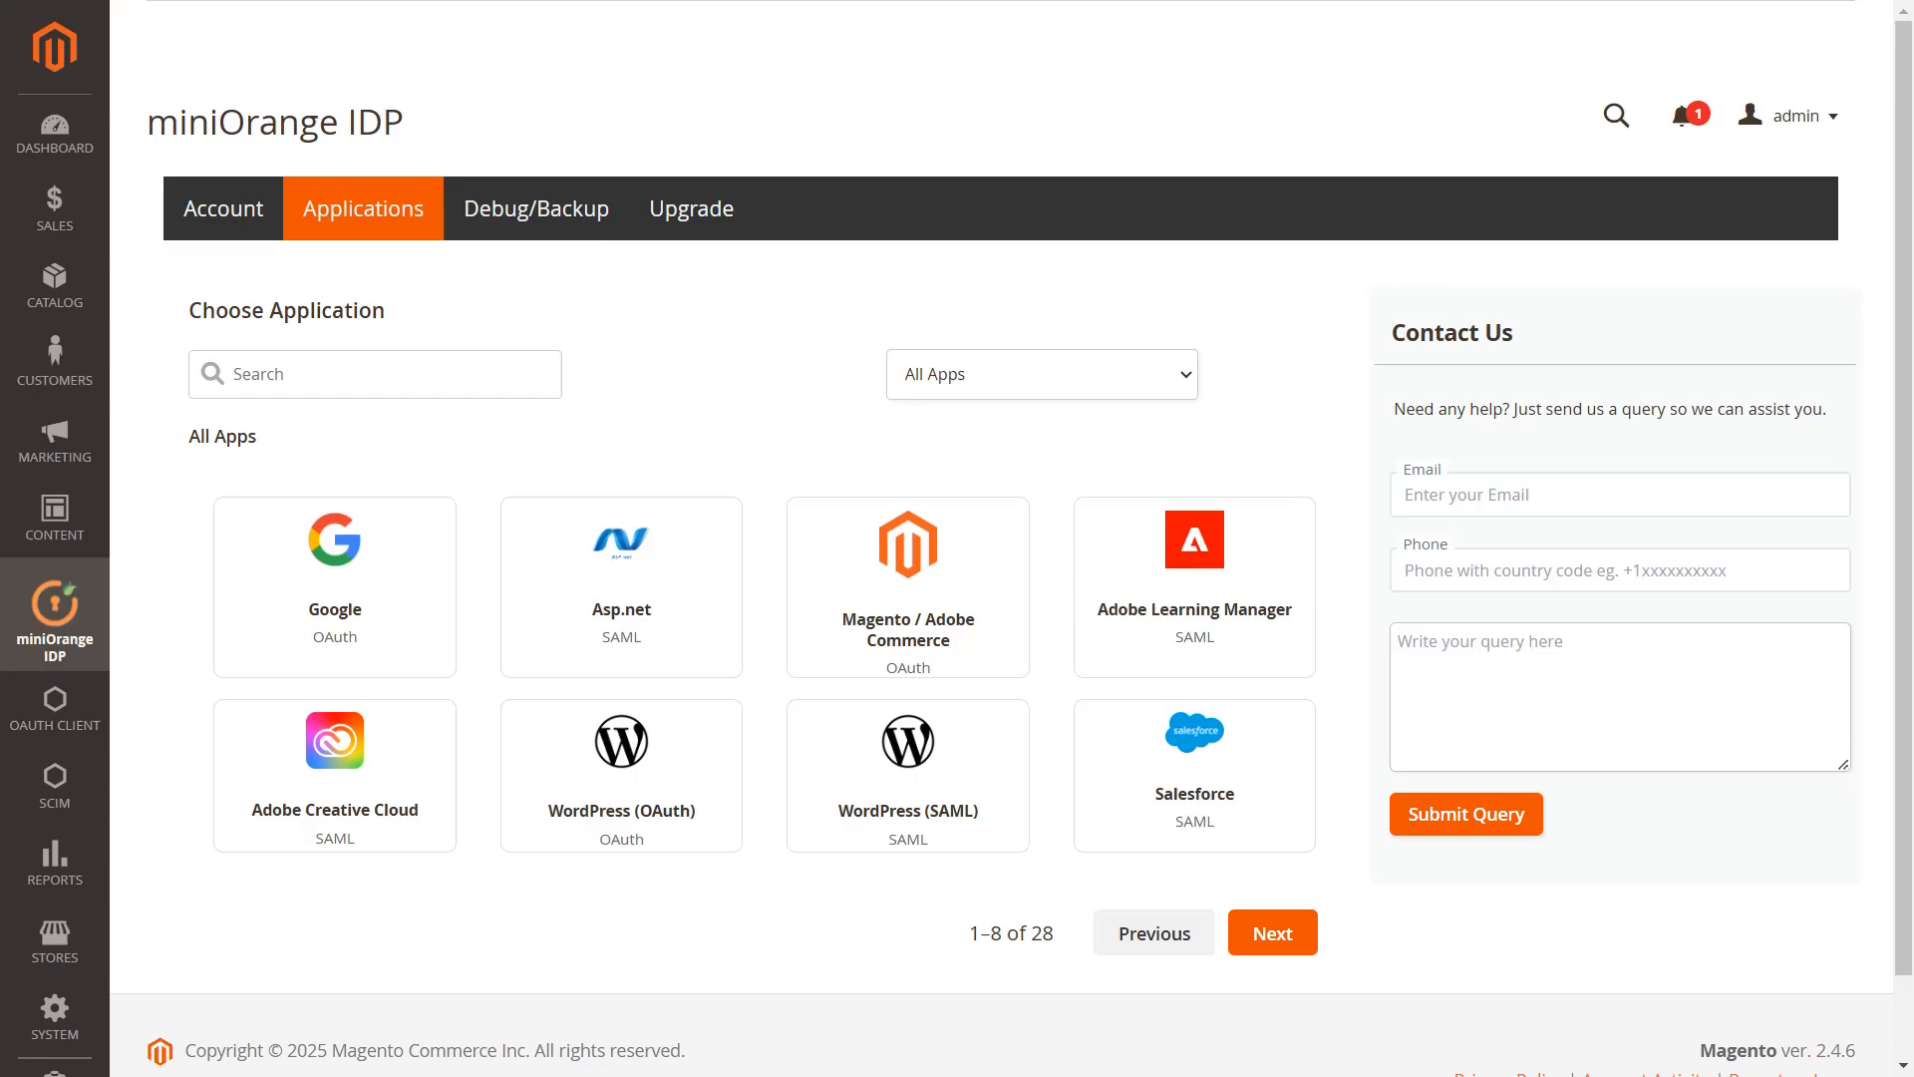
click(522, 213)
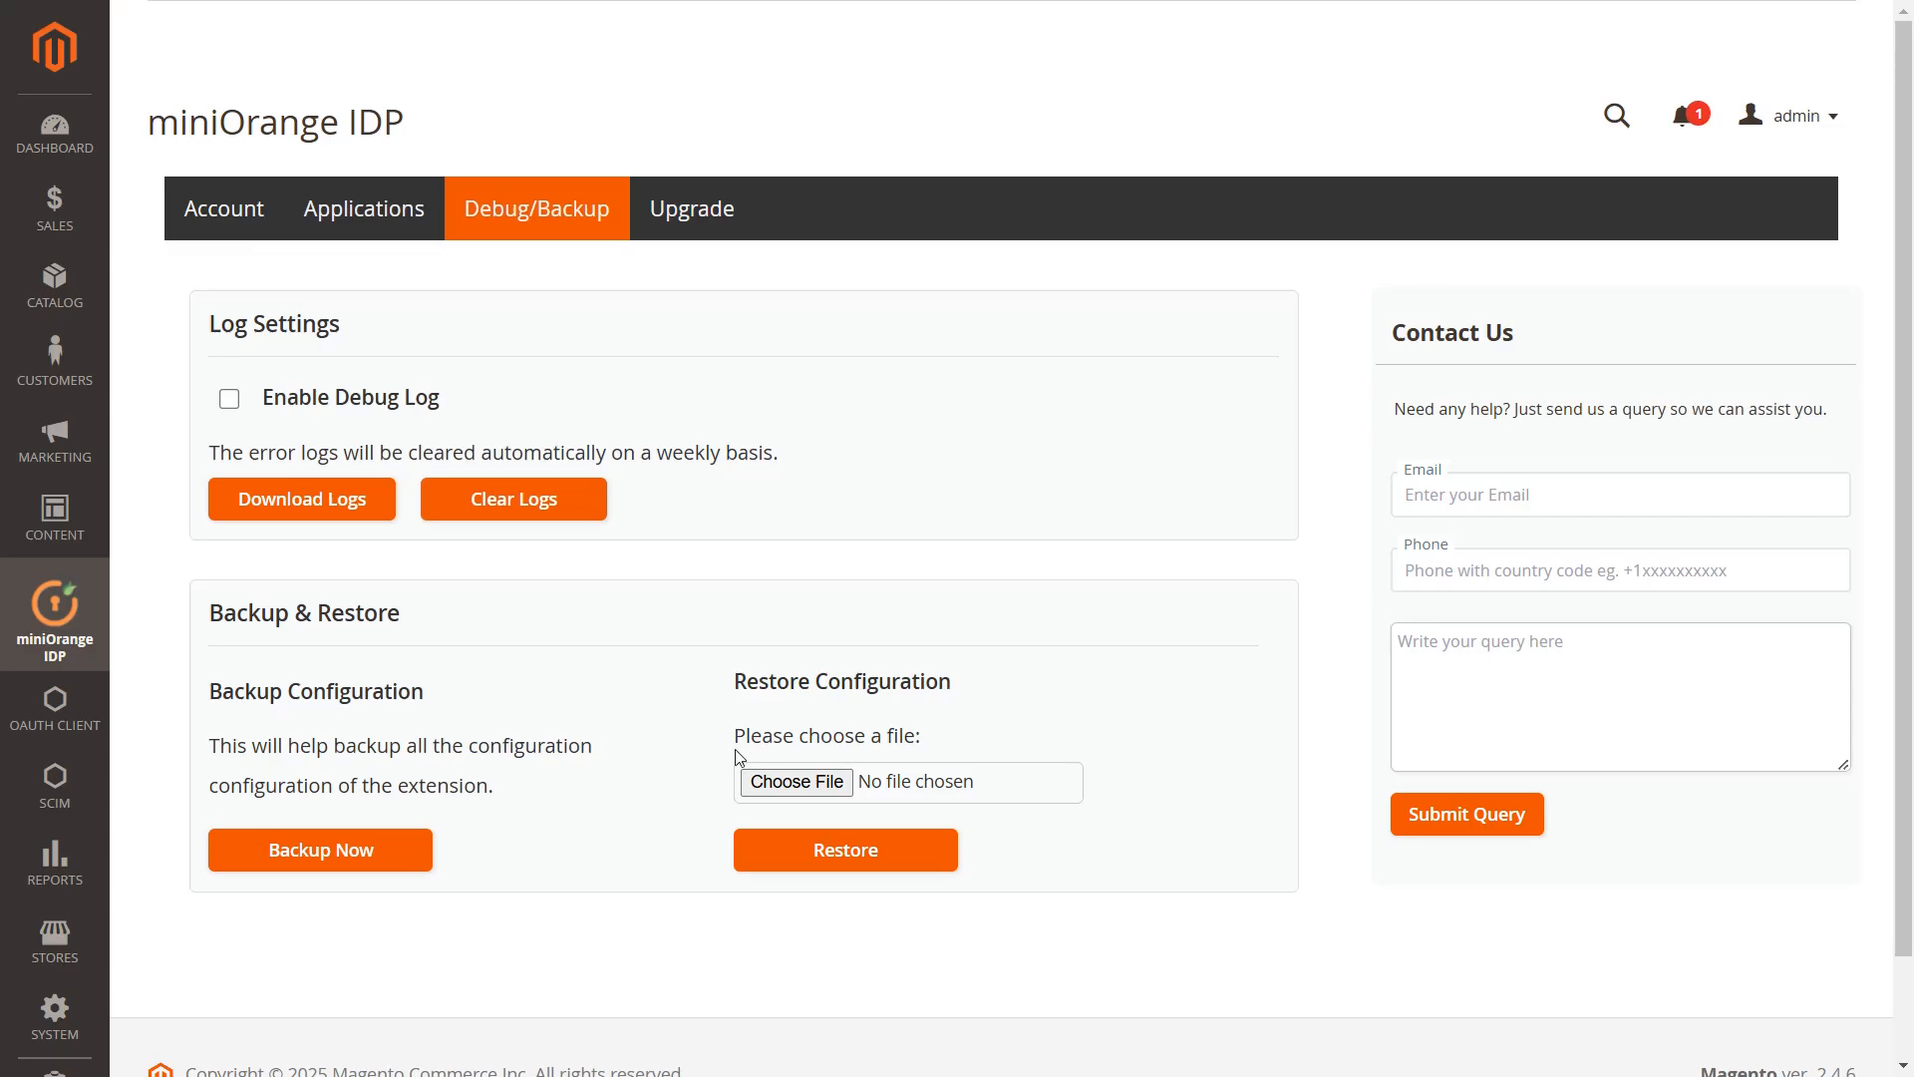
Restore the configuration from plugin_backup.json and check Wordpress SAML reappears under Applications
click(796, 780)
click(342, 197)
click(753, 548)
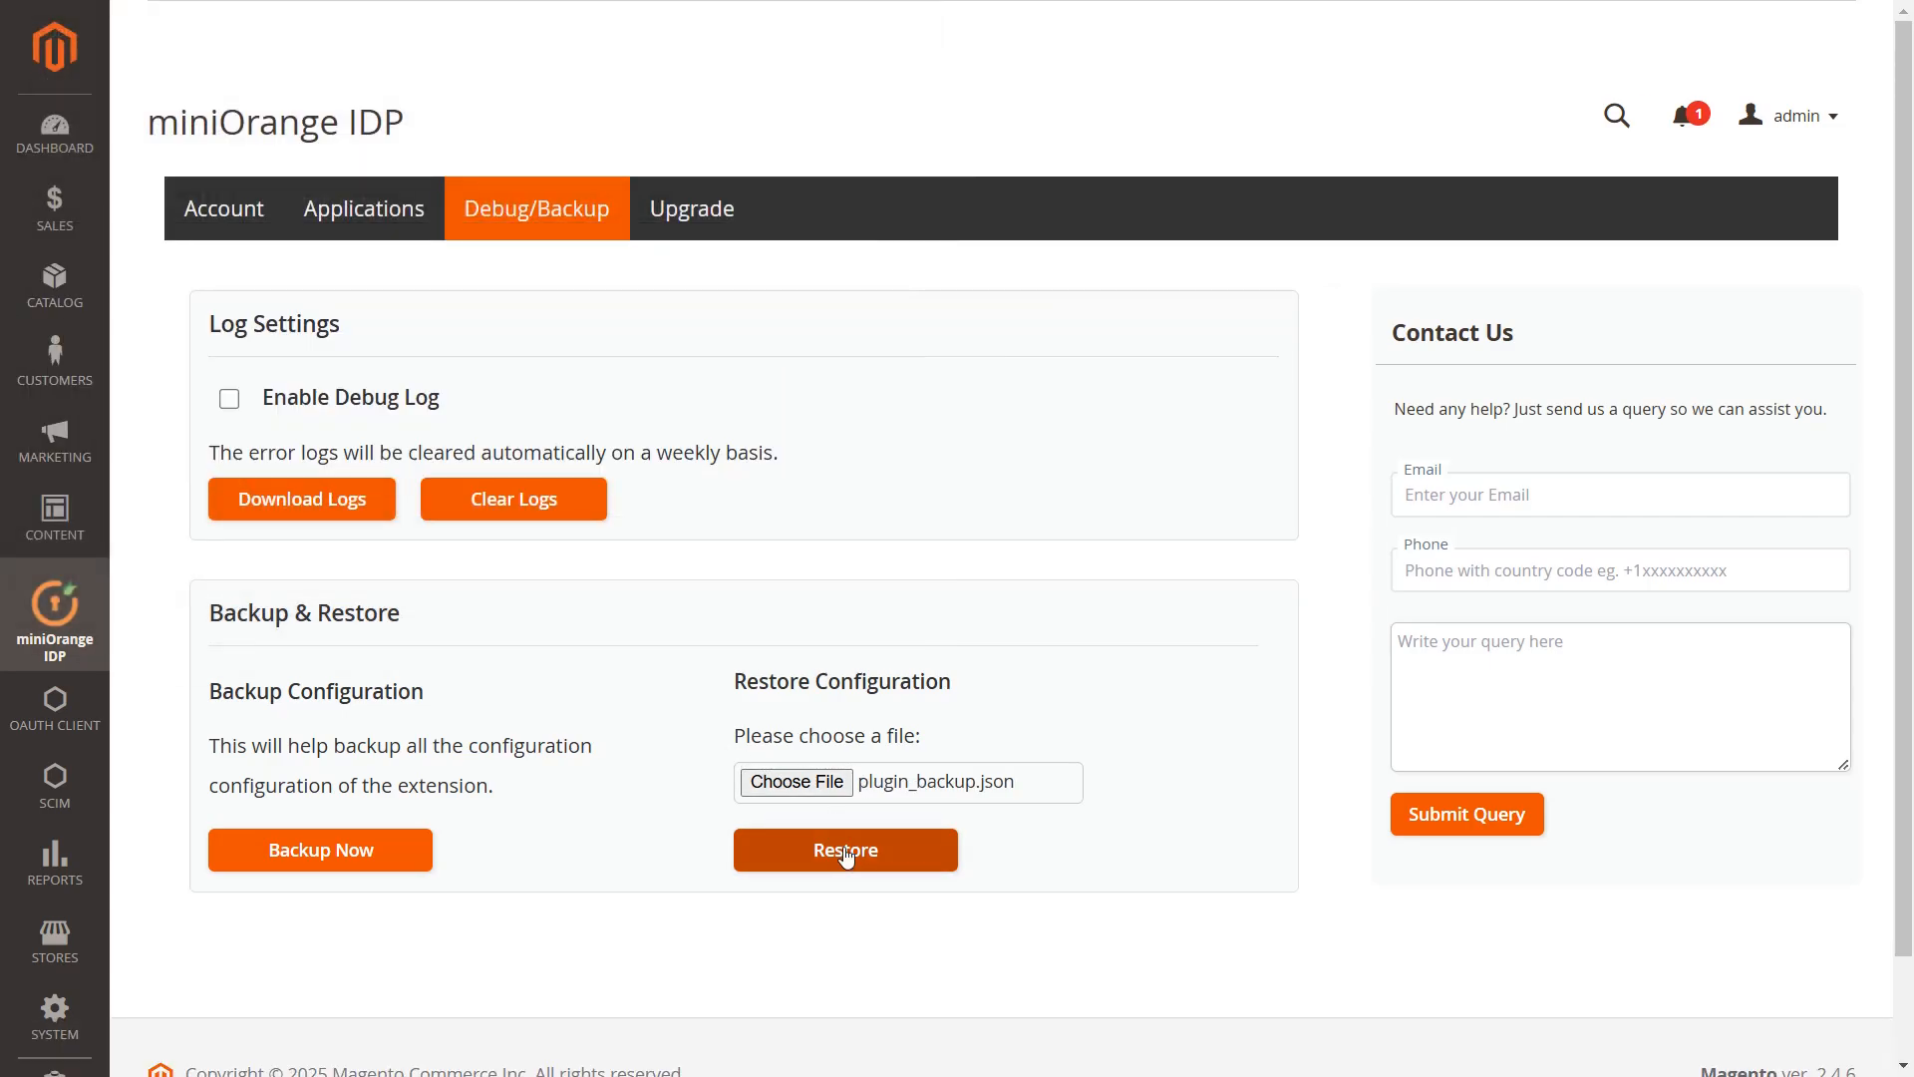
click(845, 853)
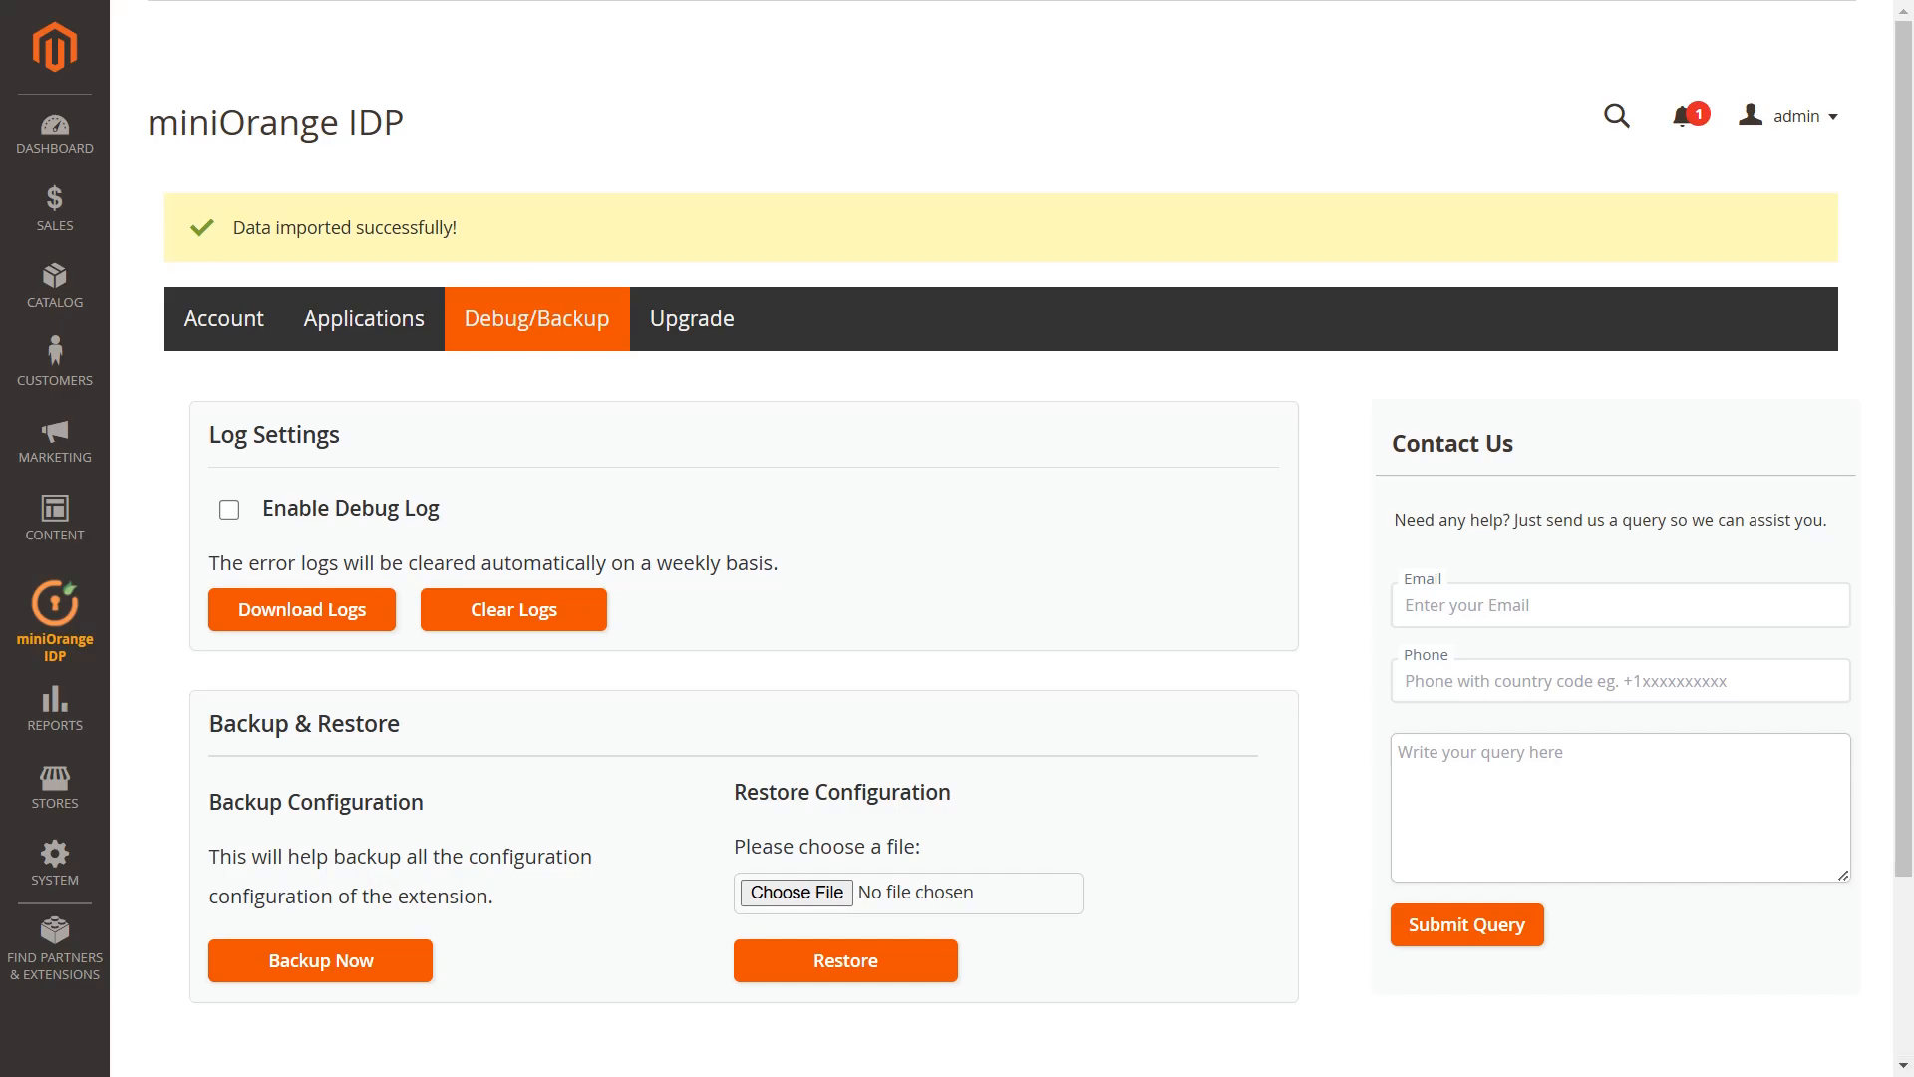
click(404, 332)
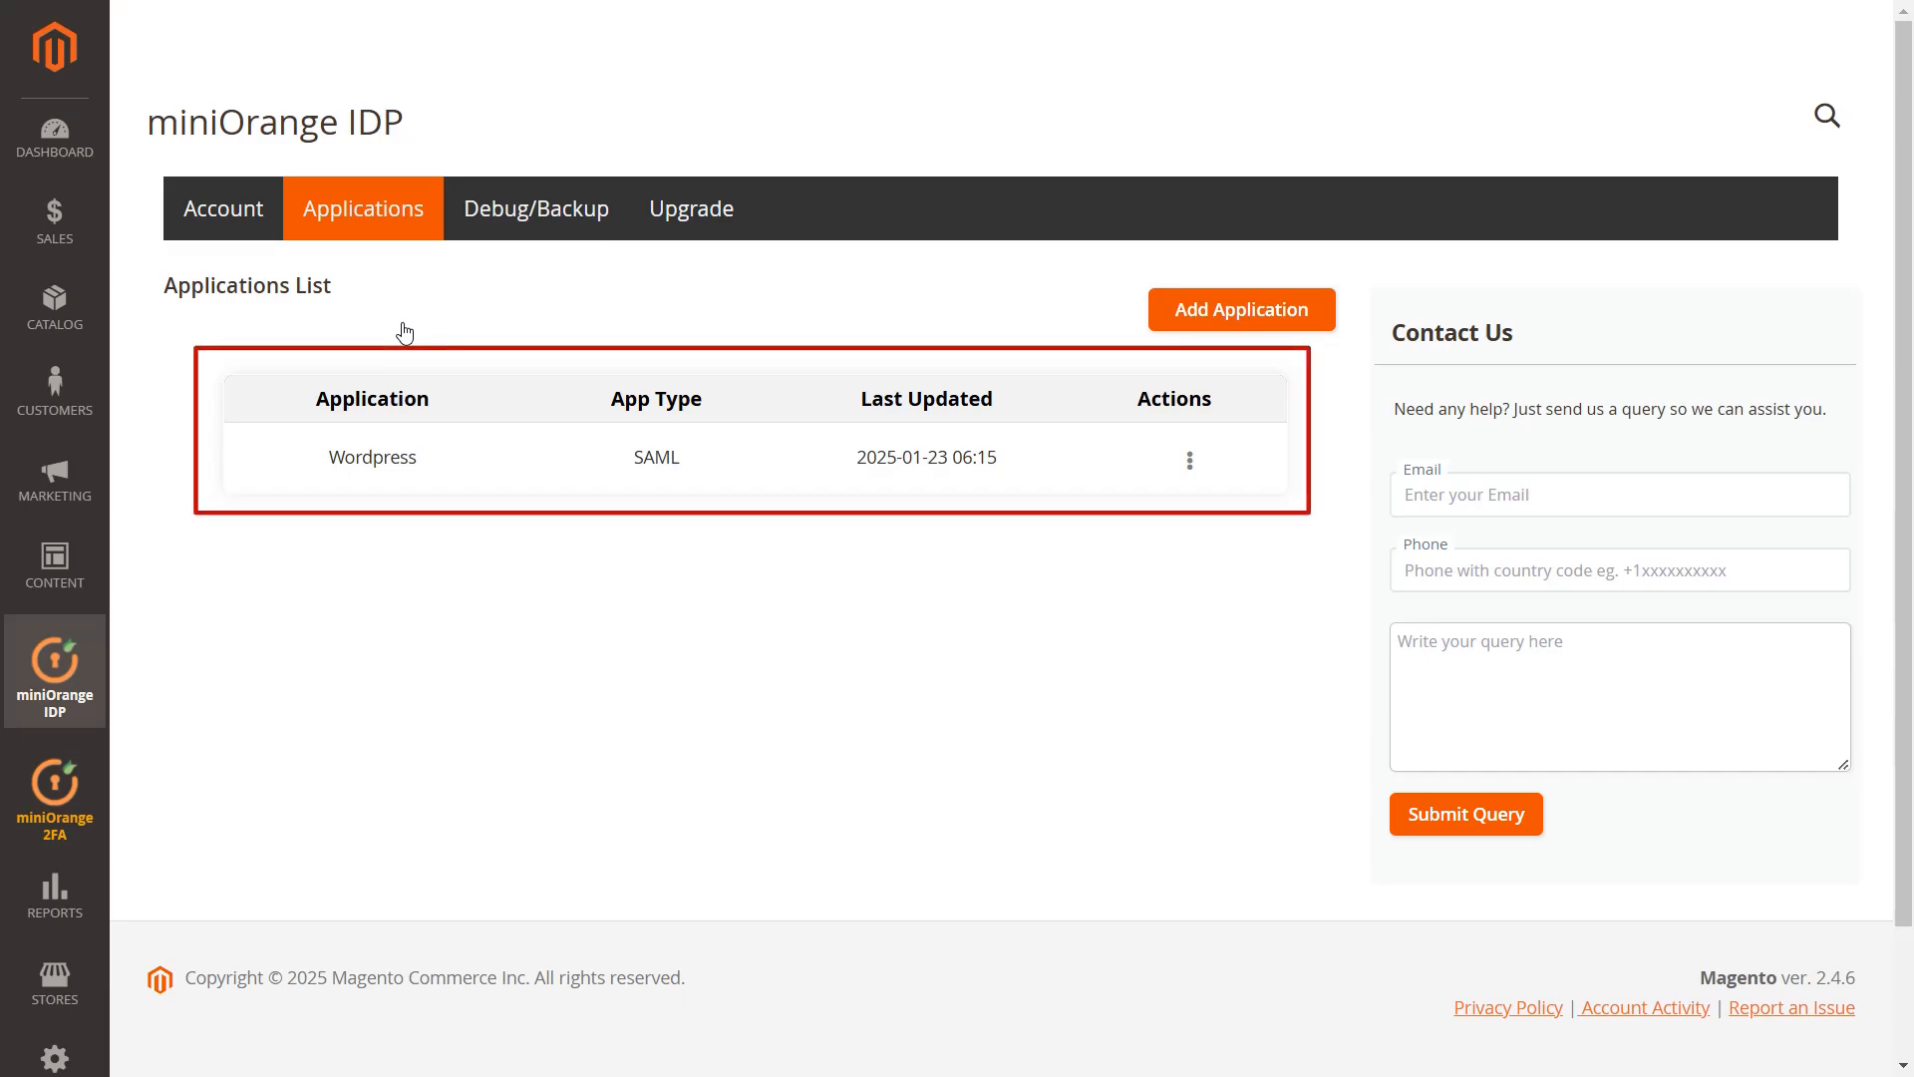